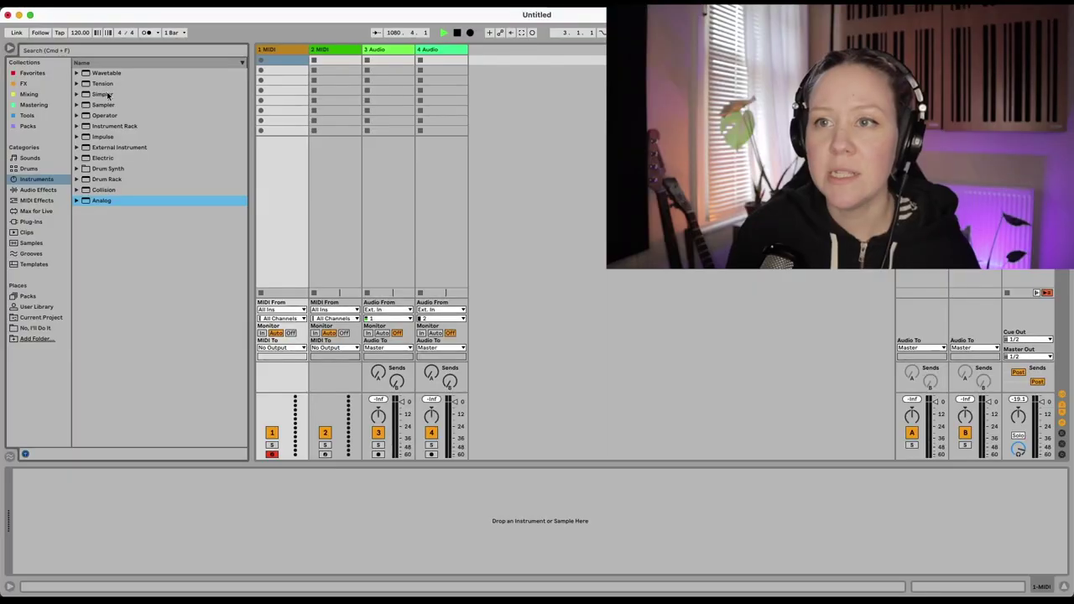
Load the Analog instrument onto the first MIDI track and inspect its oscillator, filter 1 and amplifier 1 settings.
double_click(101, 201)
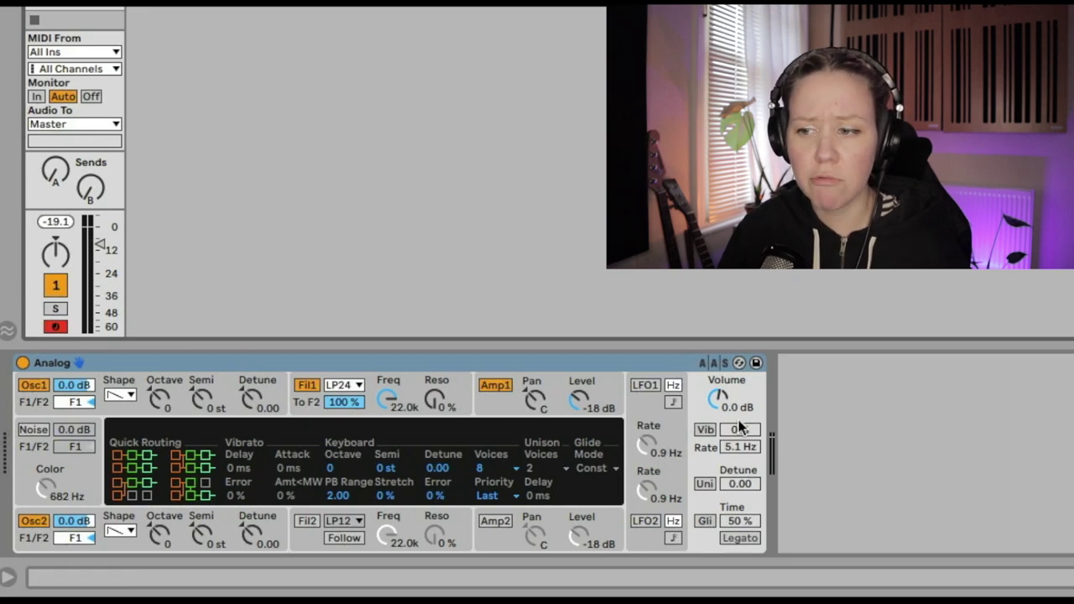
click(186, 532)
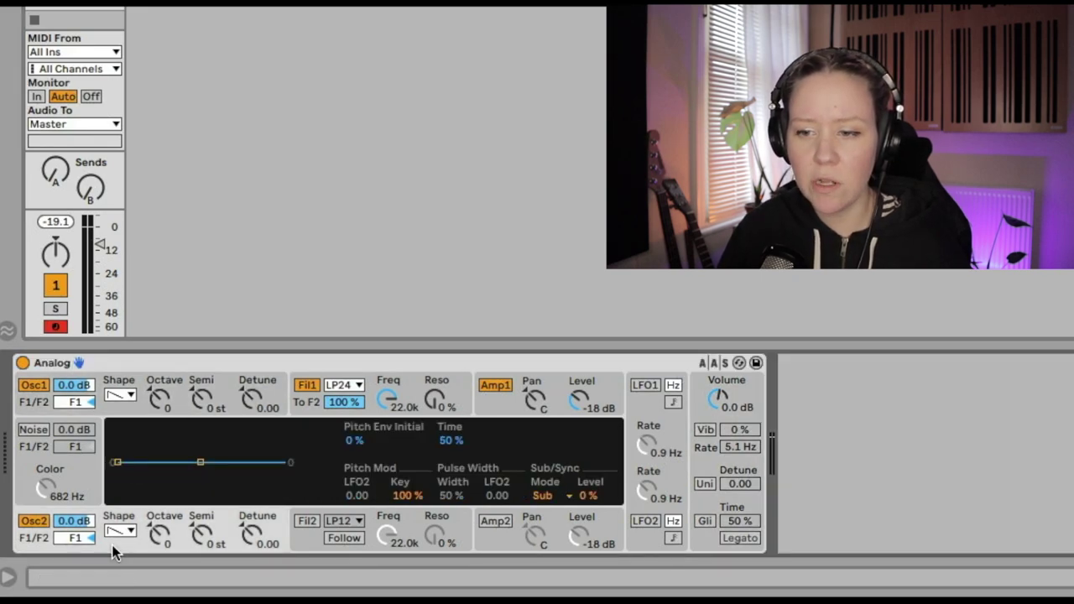
click(142, 374)
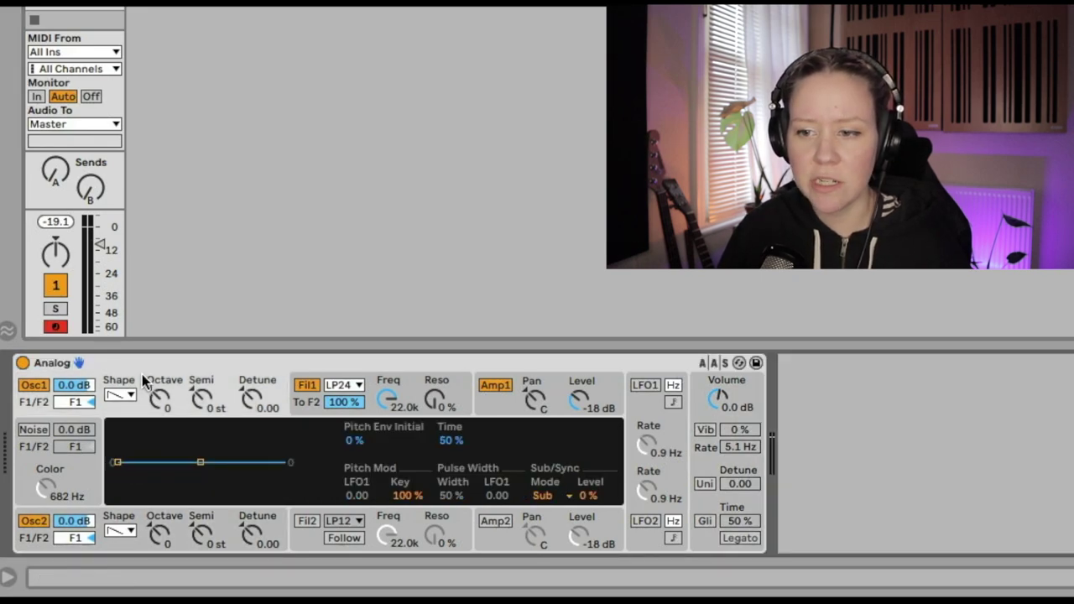
click(307, 386)
click(497, 386)
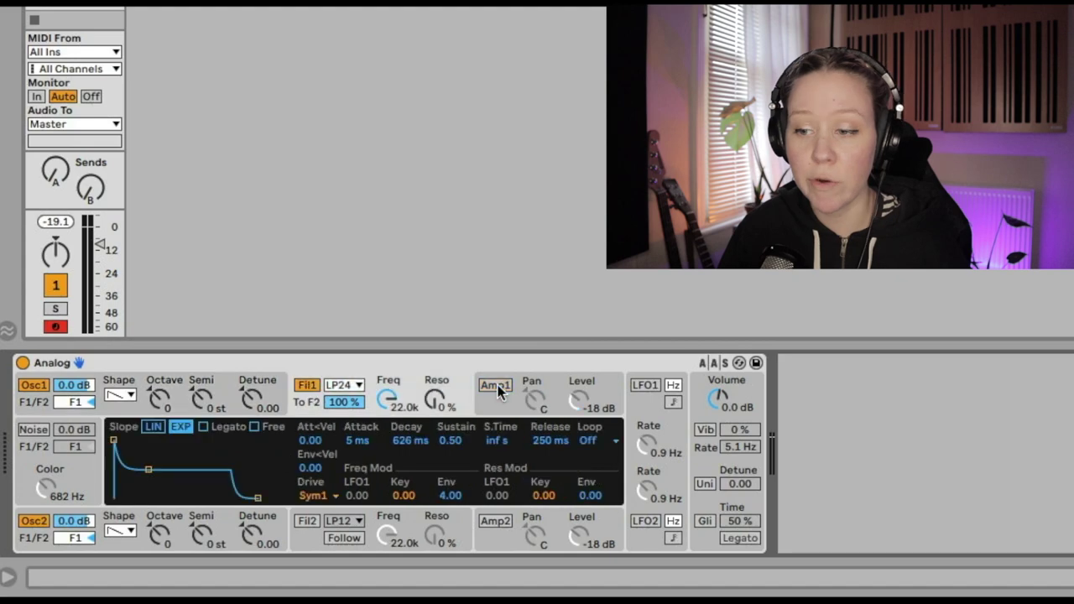
click(497, 386)
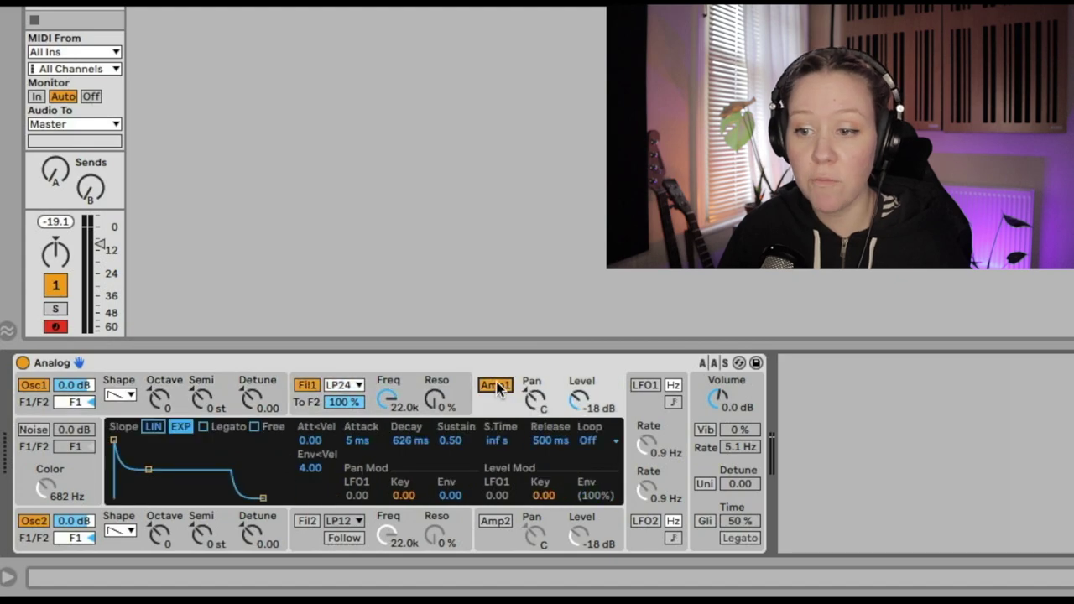
click(159, 385)
click(163, 522)
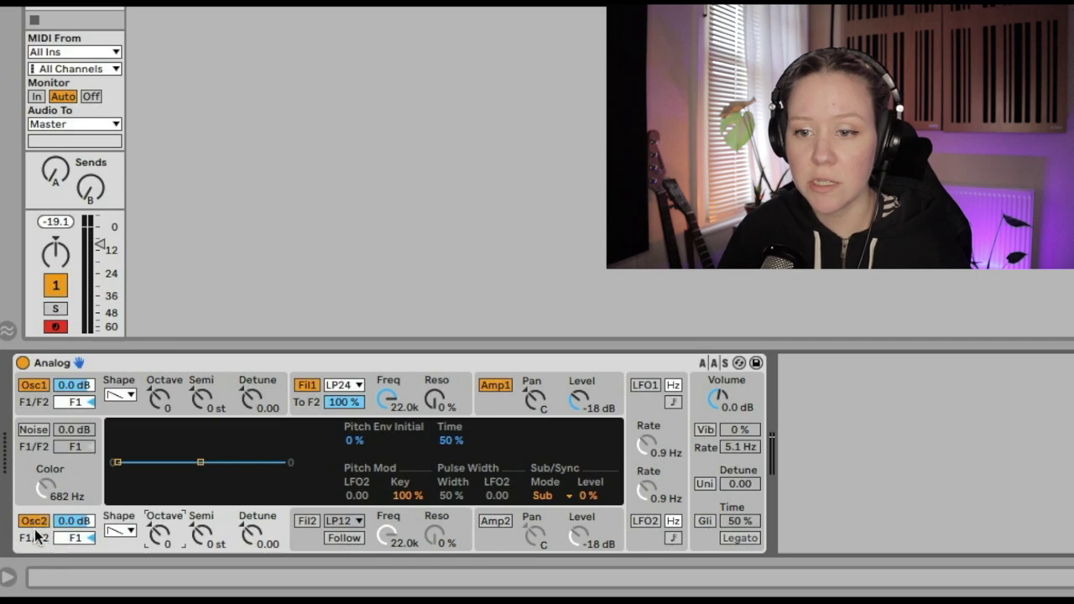
Turn on Analog's noise generator and inspect the filter, amplifier, LFO and global settings.
click(34, 431)
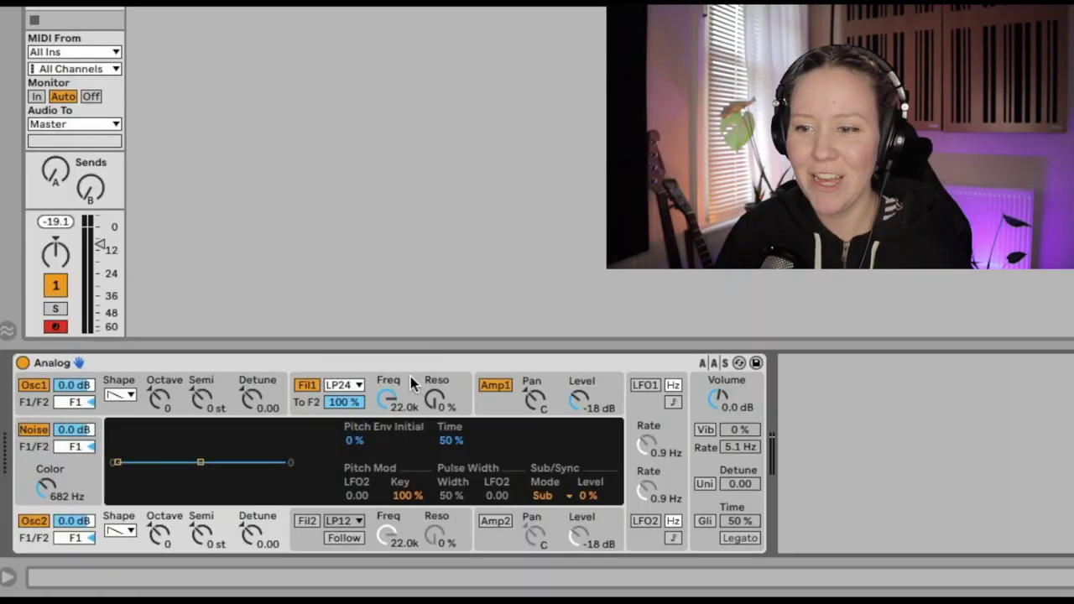
click(410, 377)
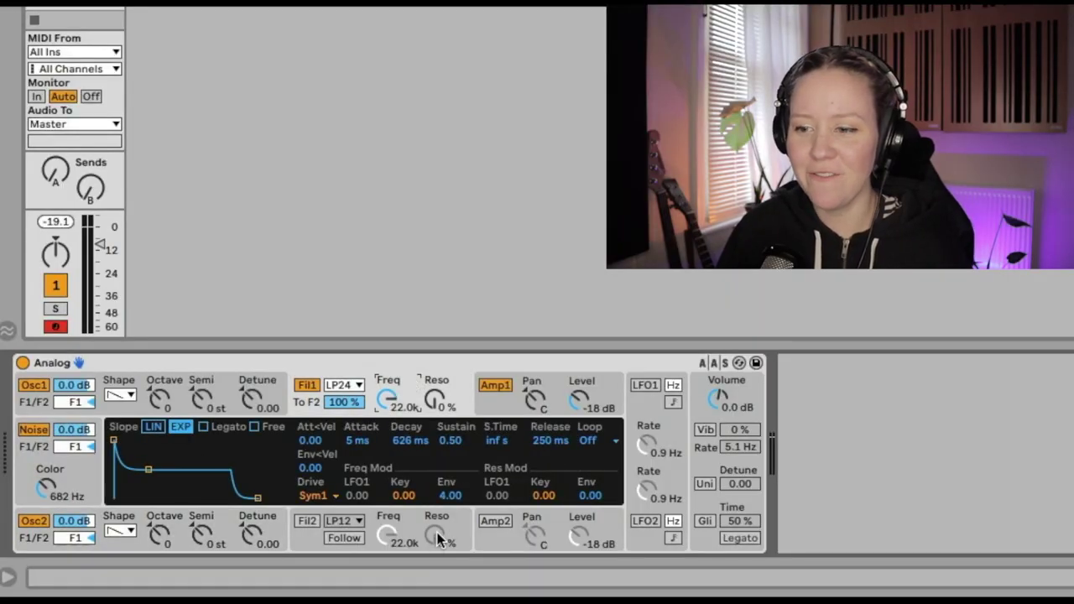
click(436, 535)
click(535, 396)
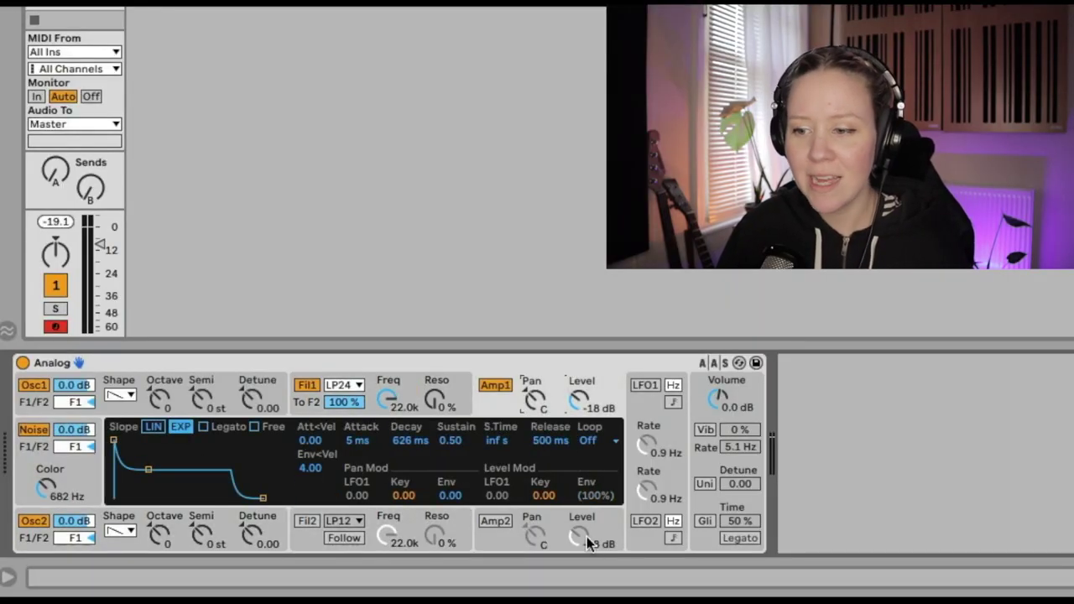
click(560, 524)
click(643, 425)
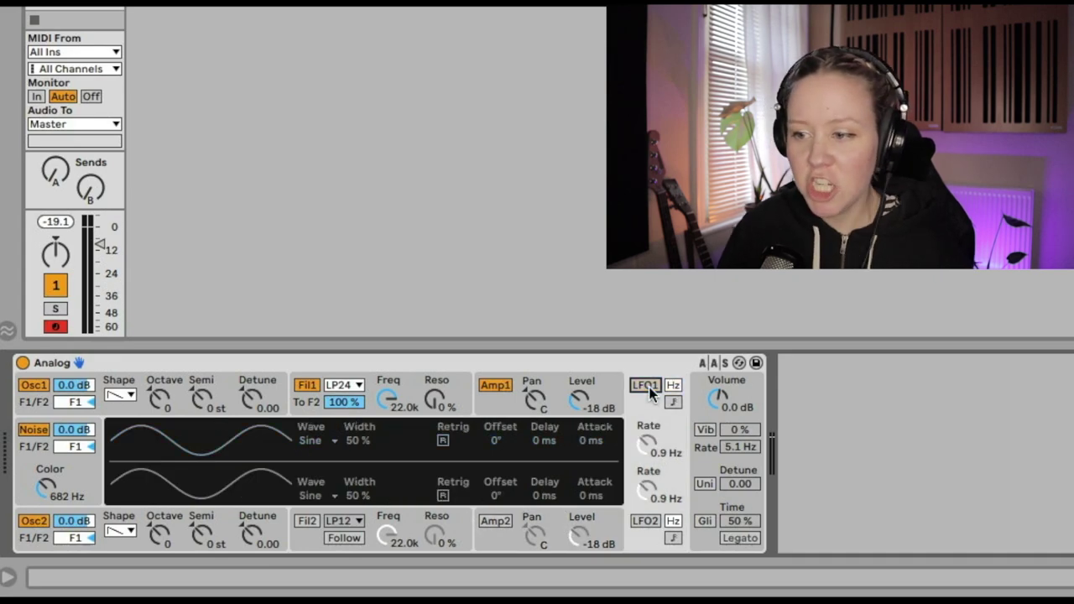
click(699, 415)
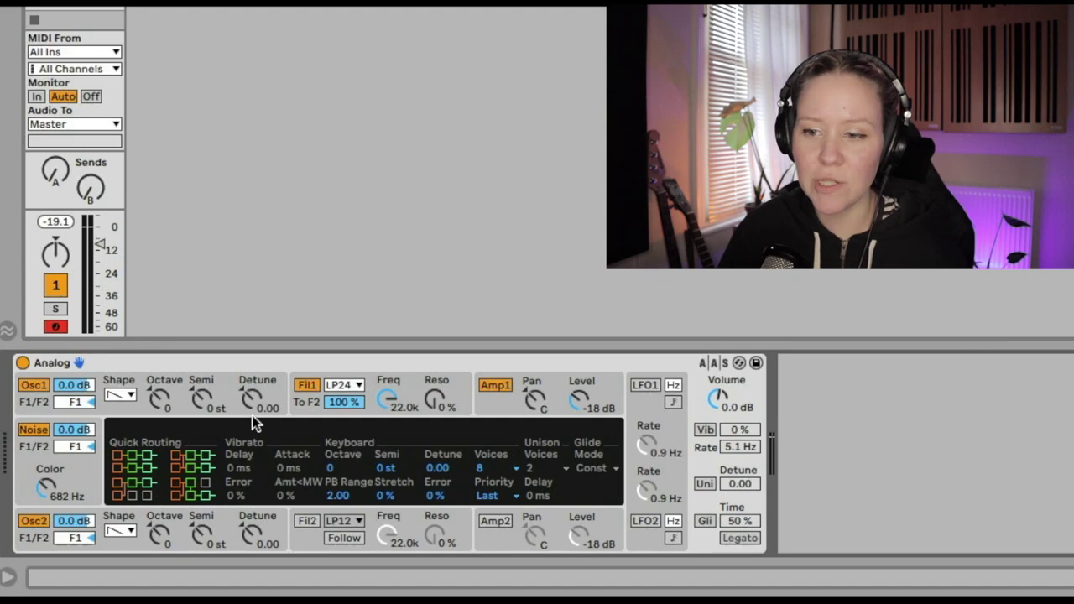
Review the signal path through the global settings, both oscillators, filter 1 and amplifier 1.
click(226, 379)
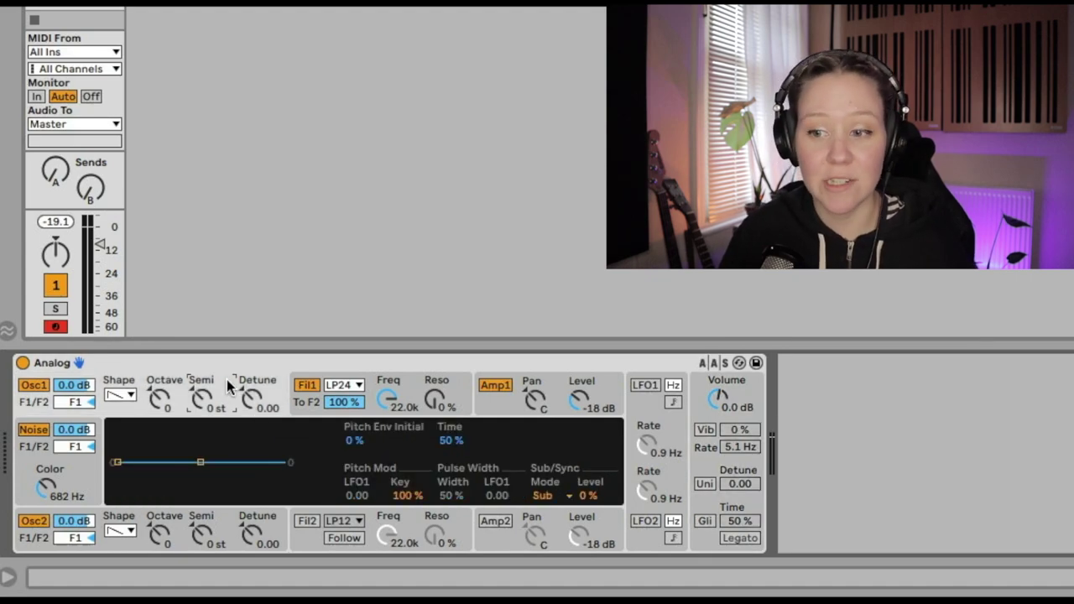
click(697, 443)
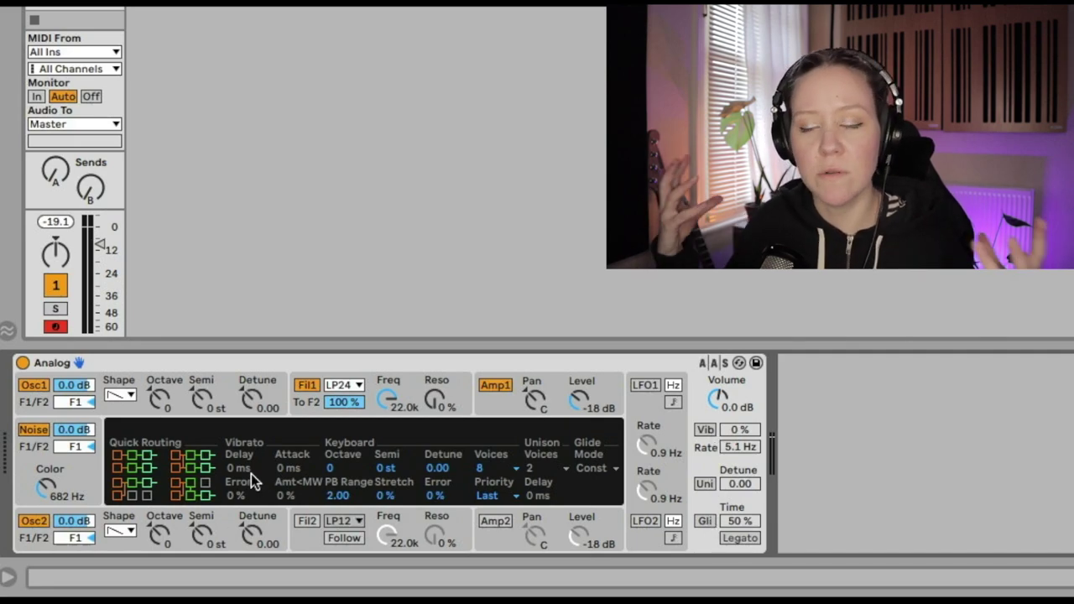
click(225, 523)
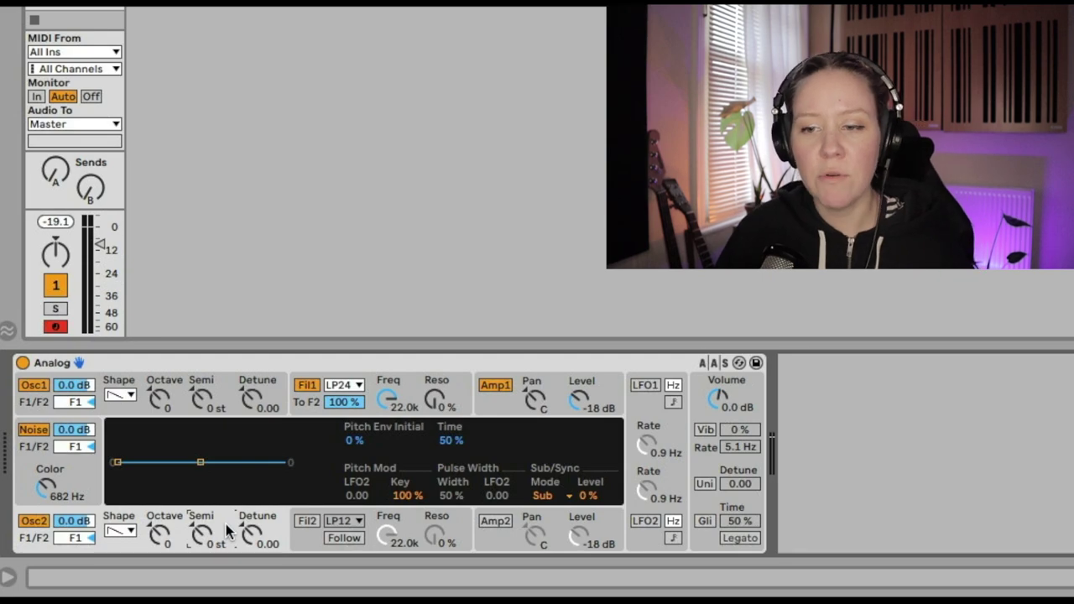
click(203, 389)
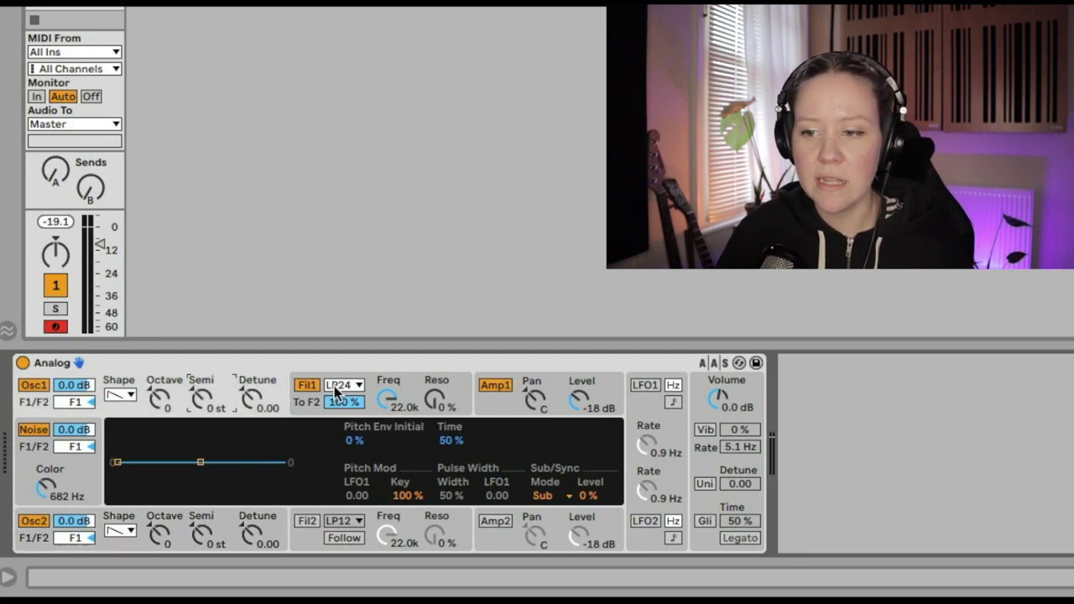
click(387, 398)
click(512, 411)
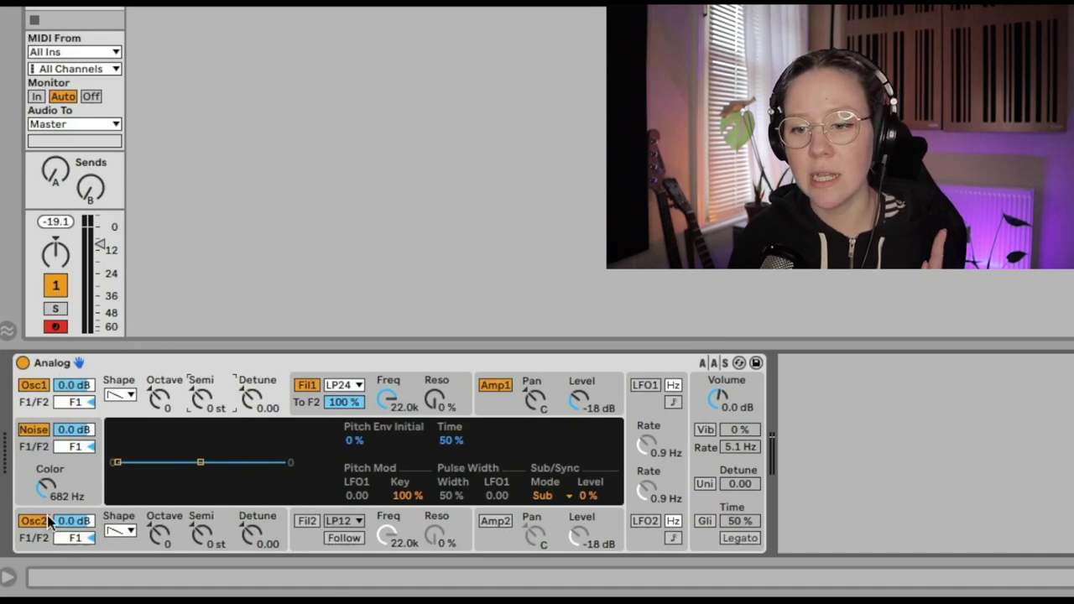
Turn off the noise generator and oscillator 2 so that only oscillator 1 sounds.
click(34, 430)
click(32, 523)
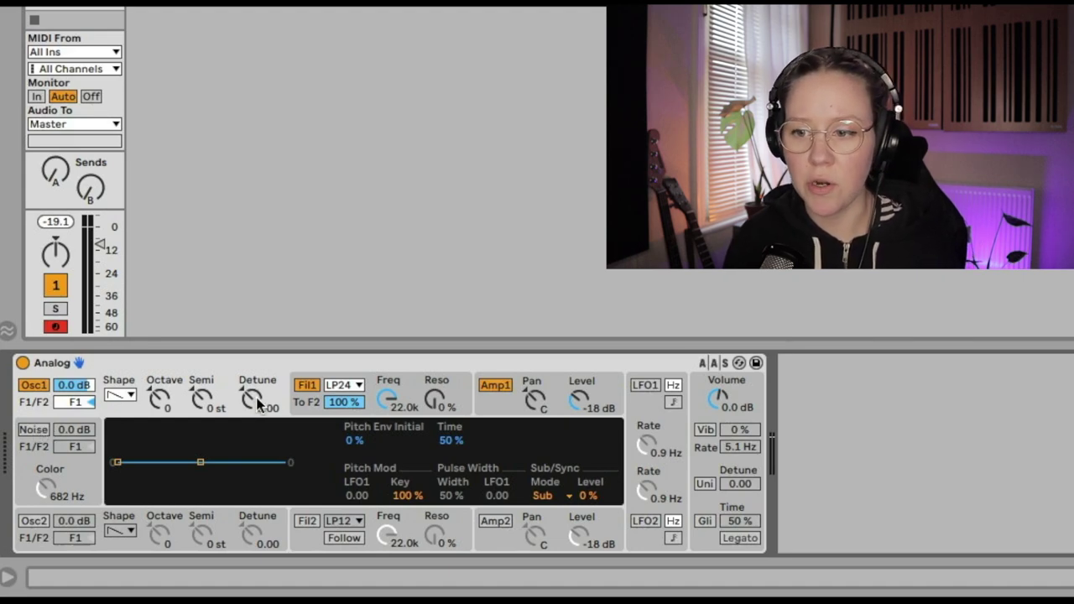
Try oscillator 1's level with filter 1 off, and its routing to F2 with filter 1 on again.
click(307, 385)
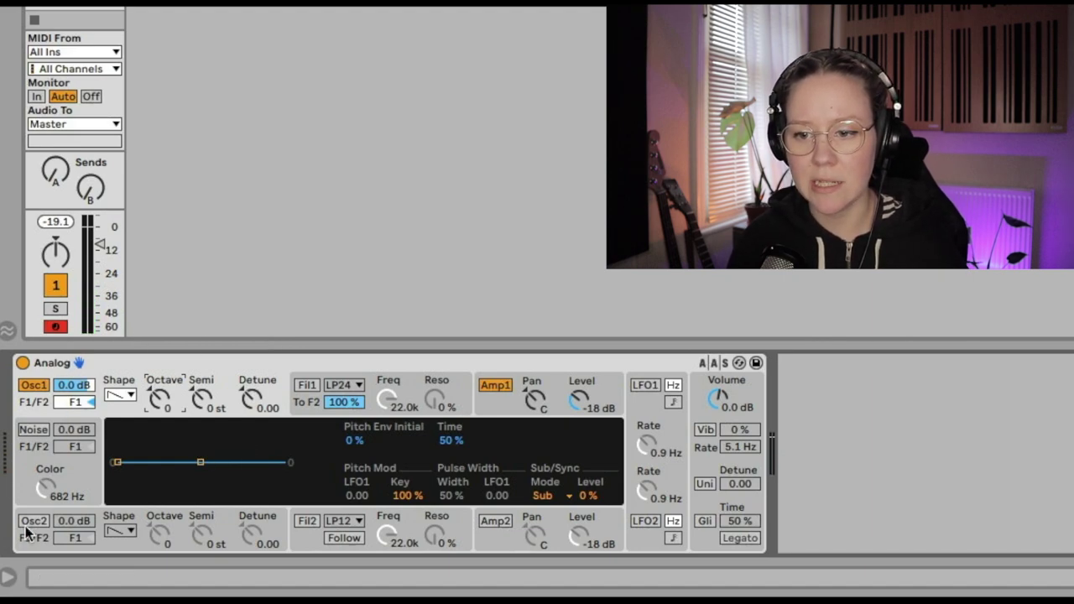
click(86, 385)
drag(87, 394, 86, 385)
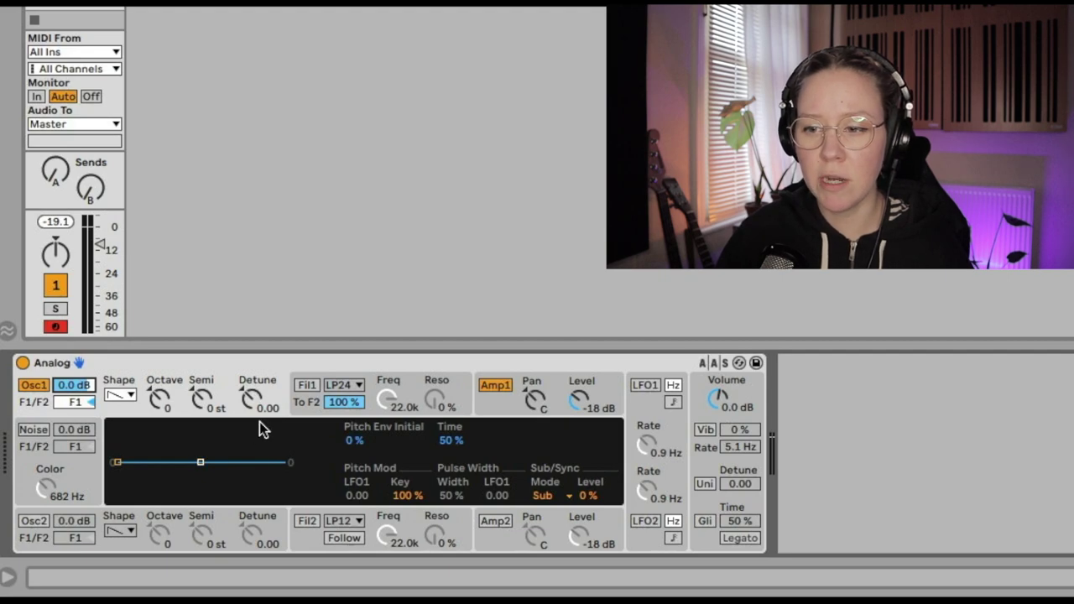
click(307, 384)
drag(79, 407, 78, 401)
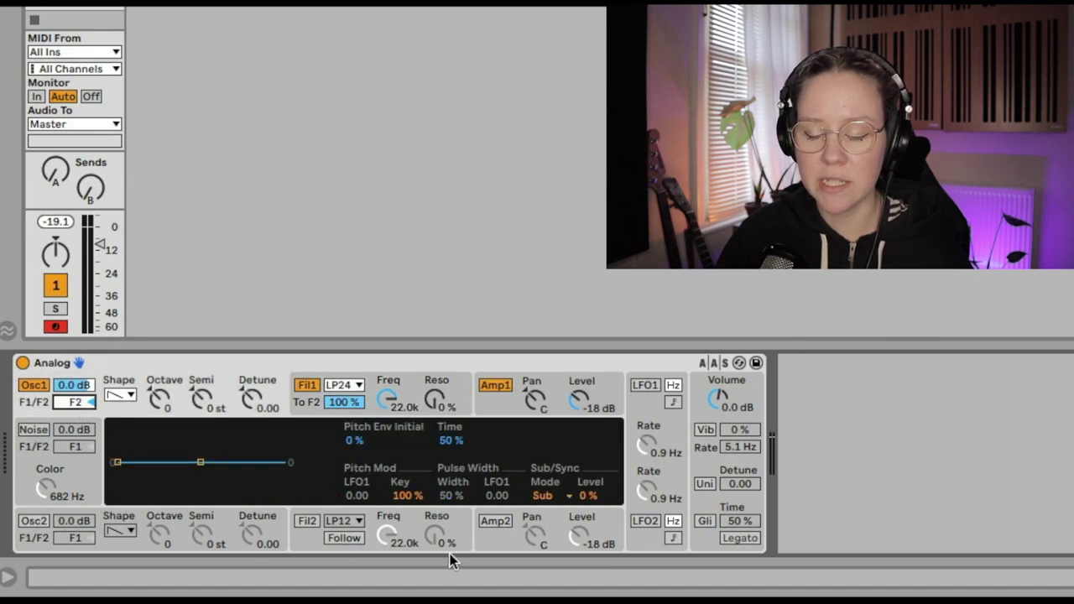
click(306, 523)
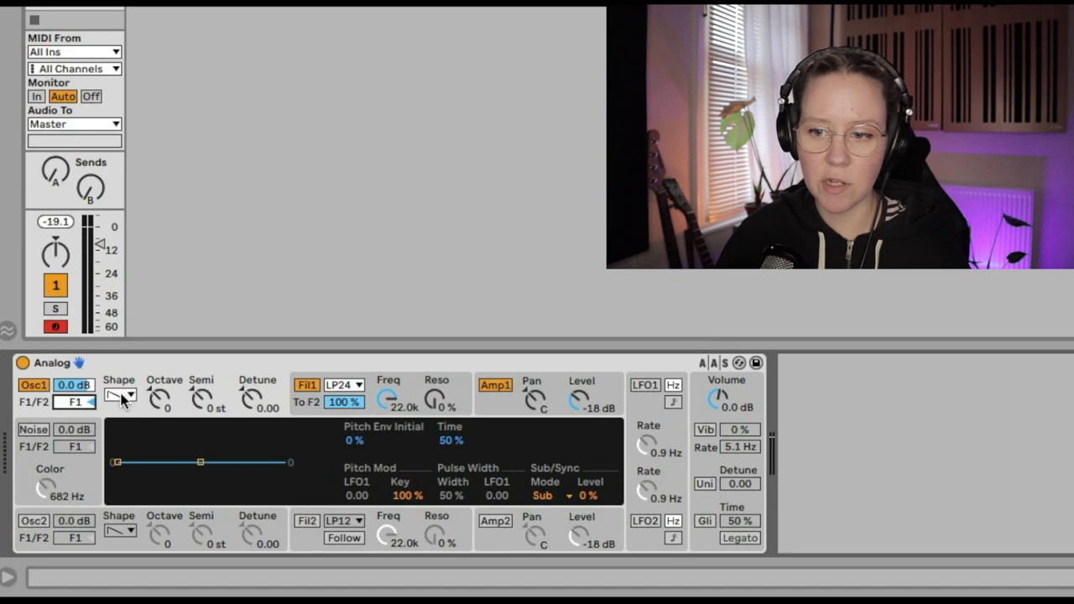
Set oscillator 1's shape to the rectangle wave after comparing it with sine, keeping its Sub/Sync mode on Sub.
click(125, 395)
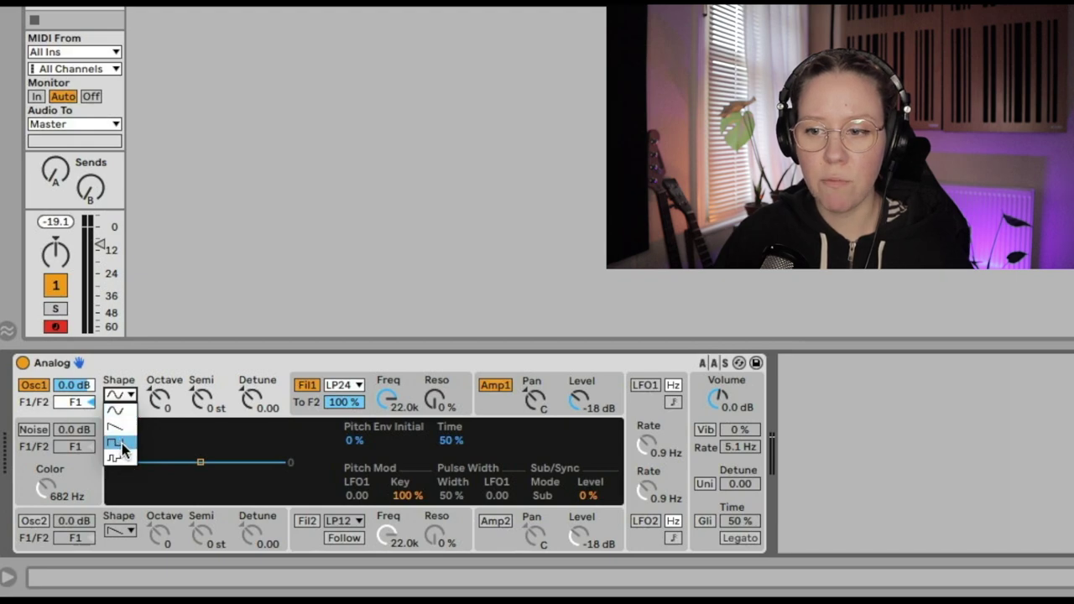
click(130, 443)
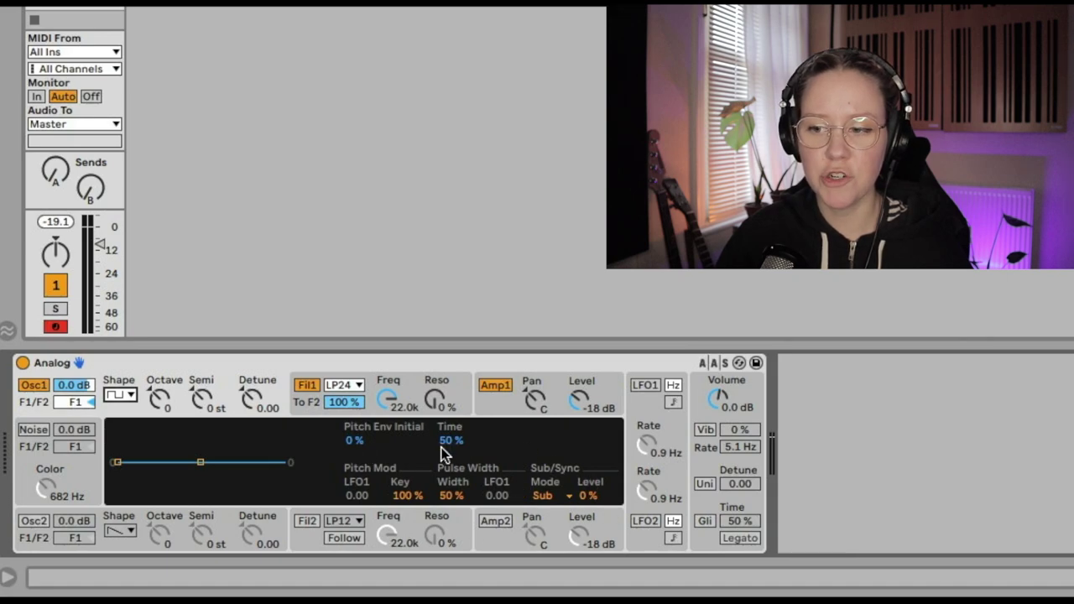
click(130, 399)
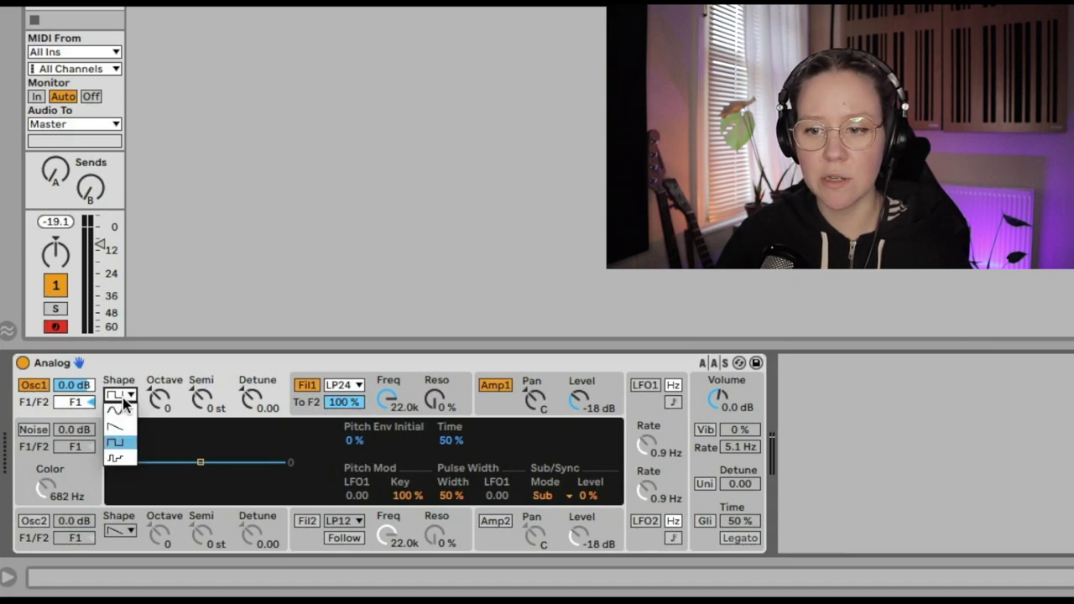
click(123, 411)
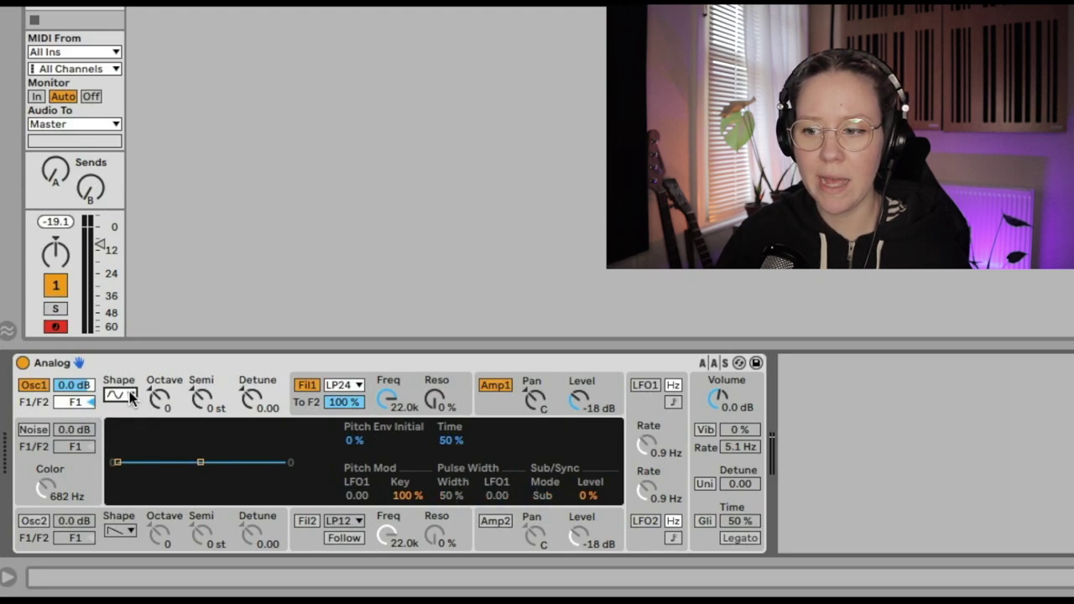
key(ctrl+z)
click(544, 495)
click(545, 512)
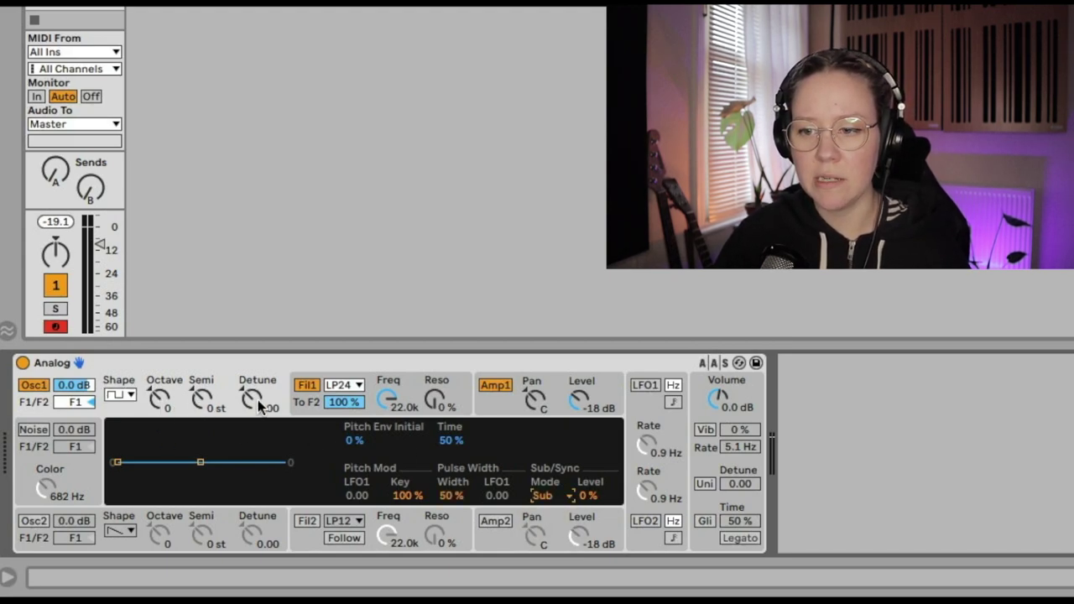
Try oscillator 1's octave at -3 and its semitone and detune controls, returning all three to 0.
click(159, 403)
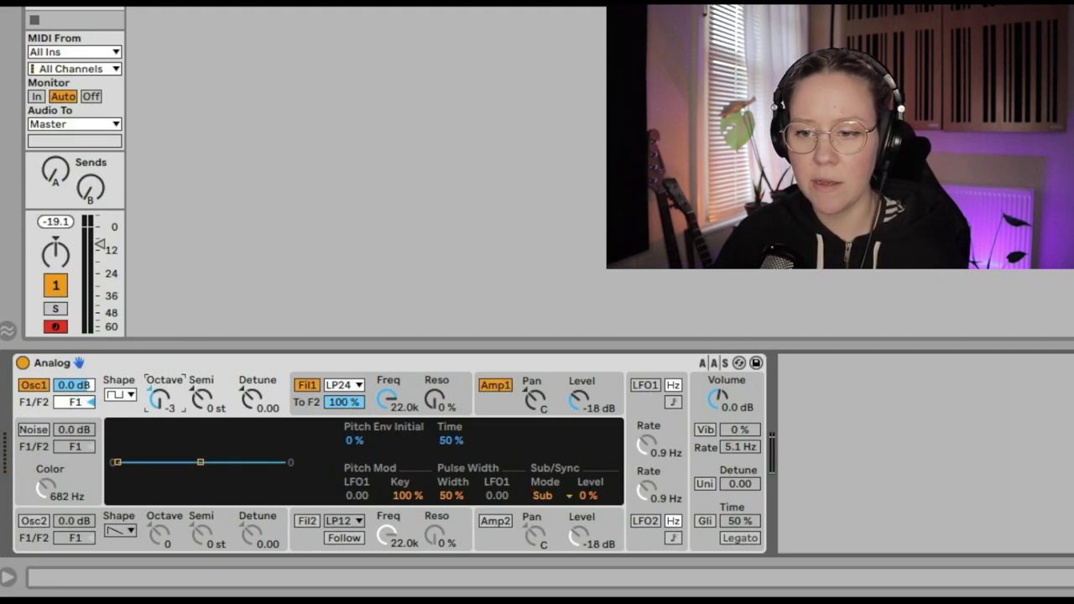
drag(160, 402, 200, 364)
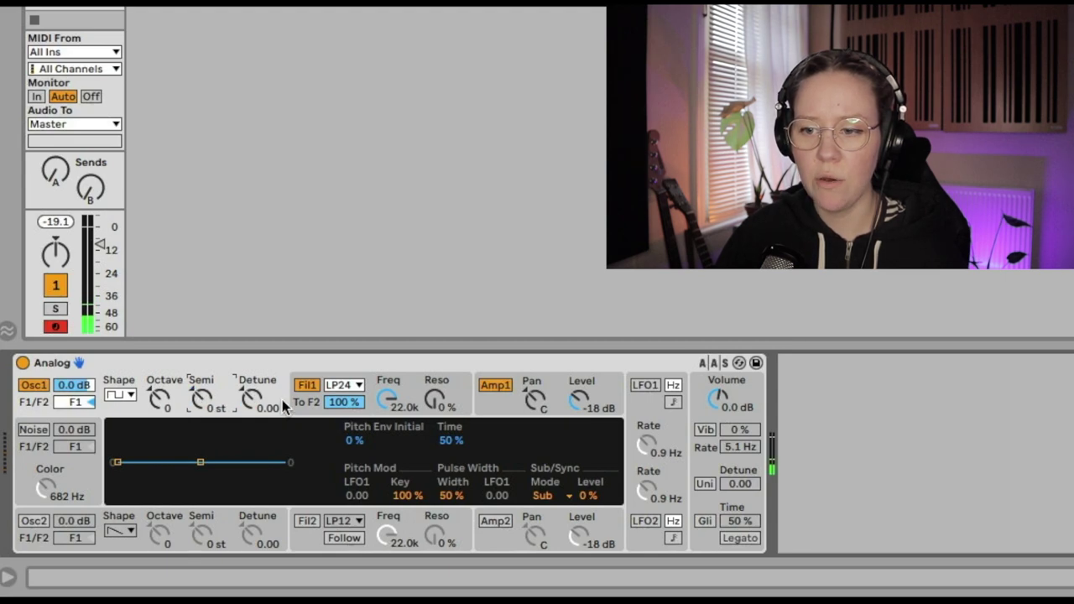
click(252, 399)
mouse_move(252, 400)
mouse_down()
mouse_move(251, 413)
mouse_move(252, 399)
mouse_up()
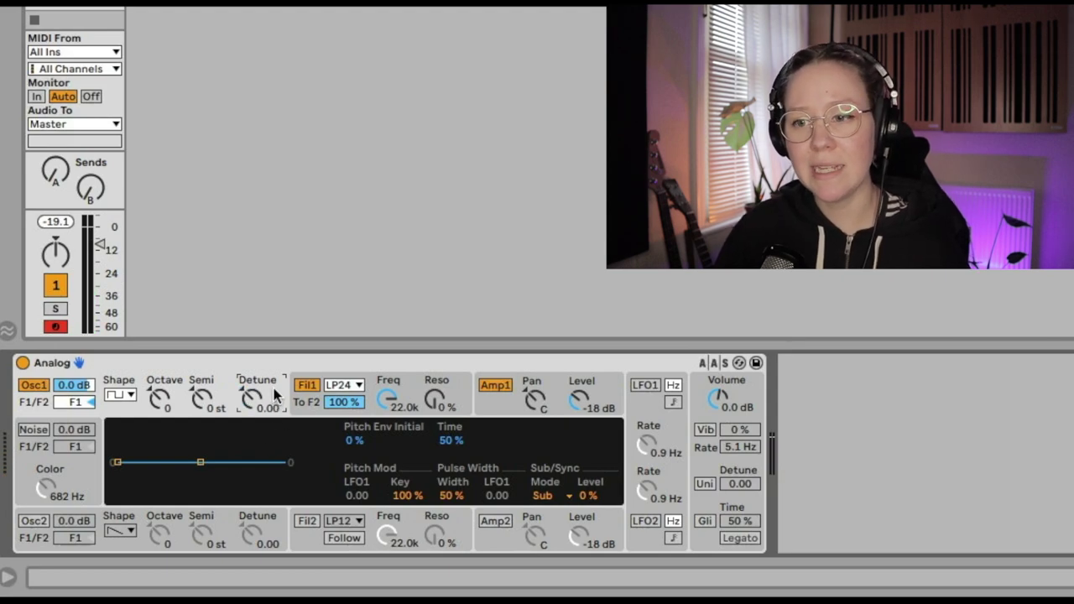
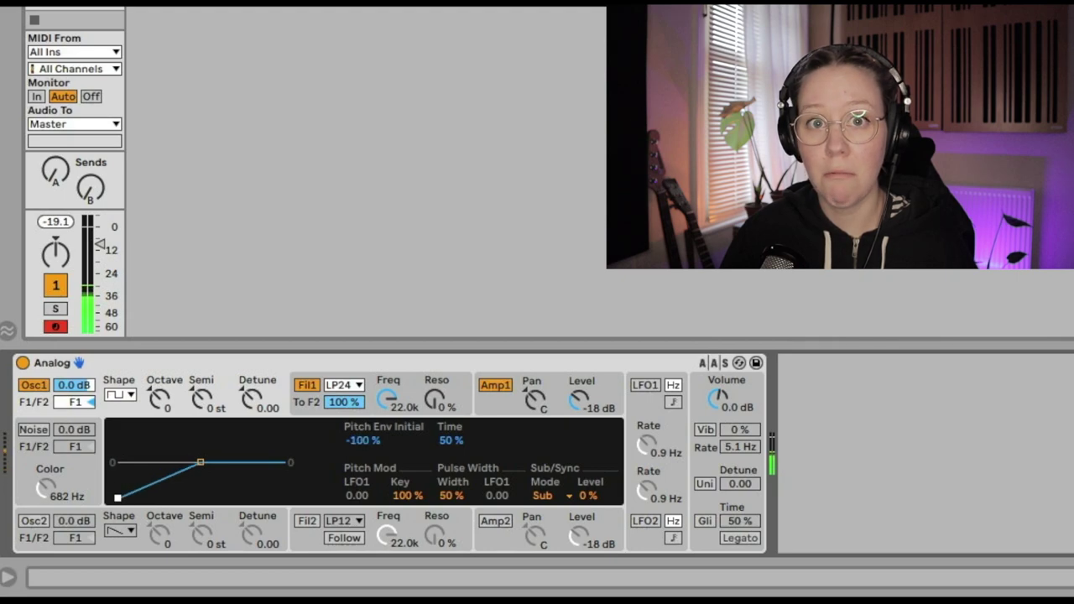
Try oscillator 1's pitch envelope with initial values of -35 % and -88 % and a time of 88 %, and reset it.
drag(118, 497, 117, 474)
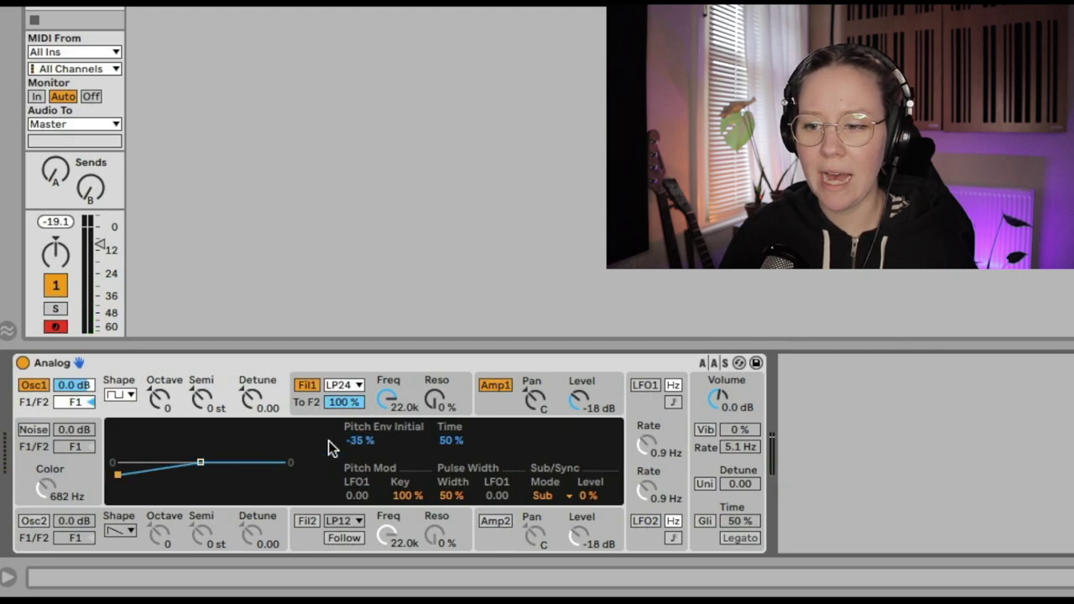
click(442, 444)
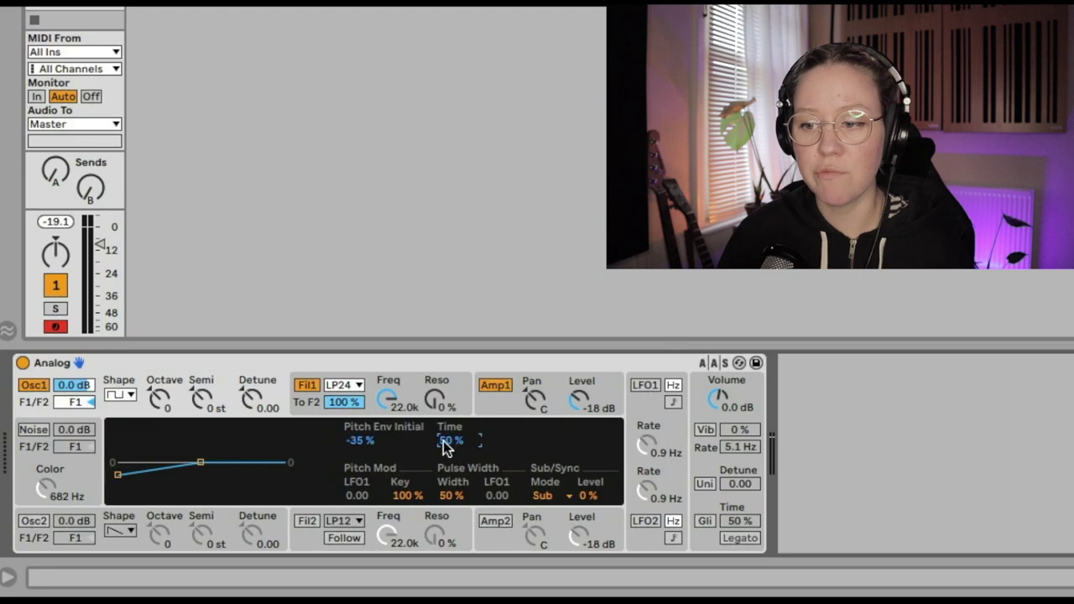
mouse_move(442, 445)
mouse_down()
mouse_move(442, 461)
mouse_move(442, 429)
mouse_up()
drag(117, 475, 134, 497)
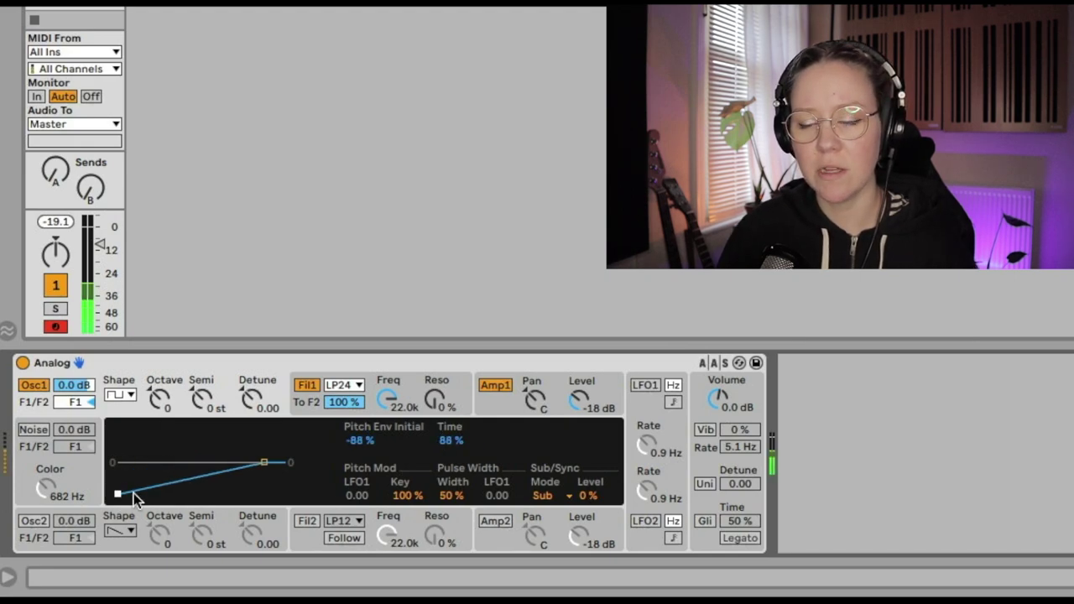
double_click(234, 493)
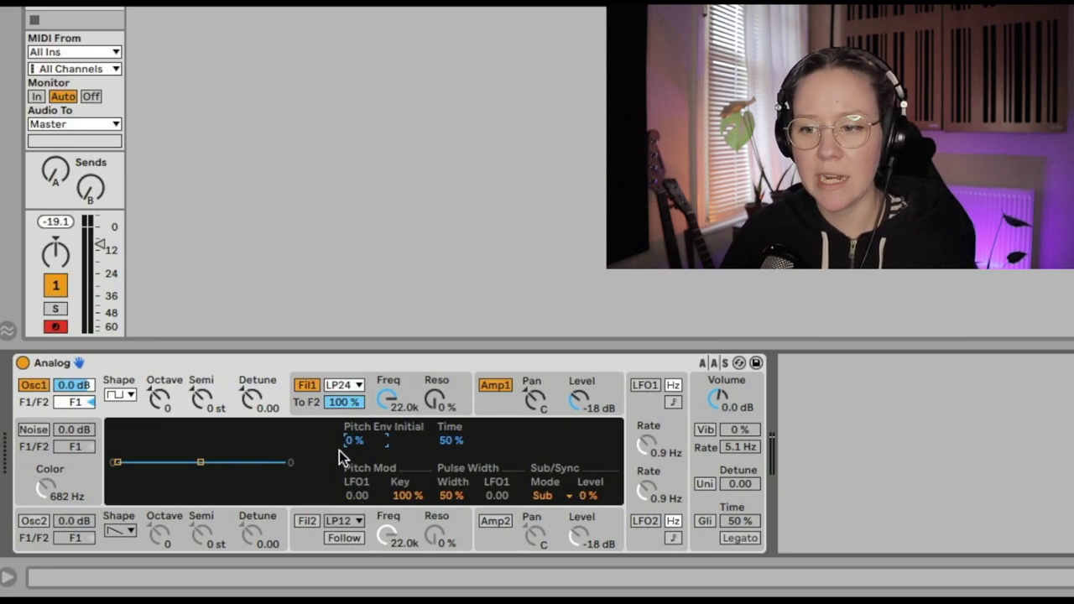
Display the envelope and modulation settings of filter 1 and amplifier 1.
click(315, 413)
click(505, 407)
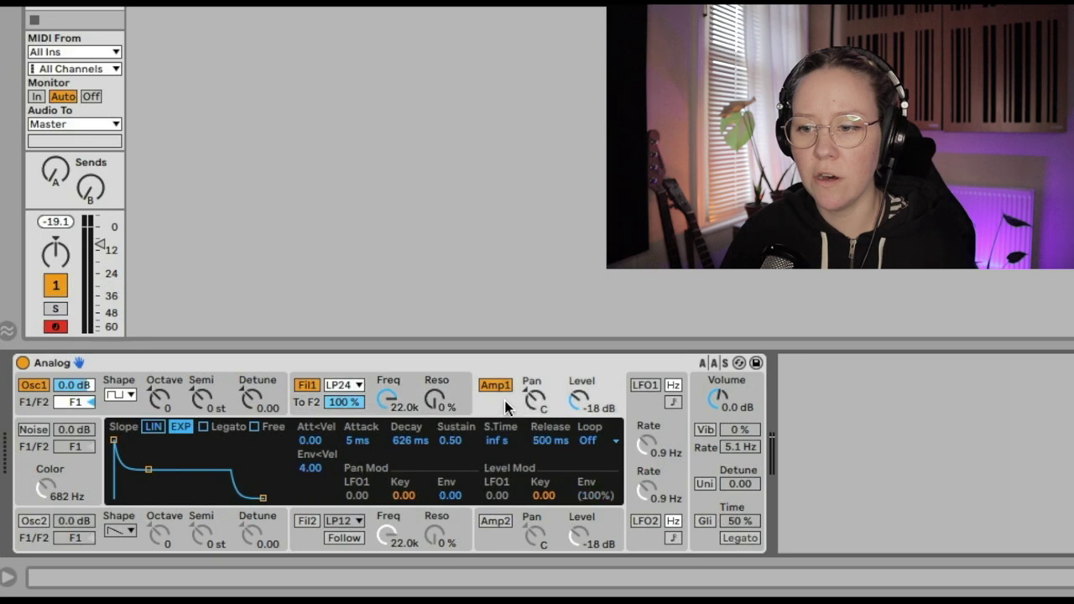
Look through the LFO, global and filter settings, and return to oscillator 1's pitch and pulse width settings.
click(641, 416)
click(702, 403)
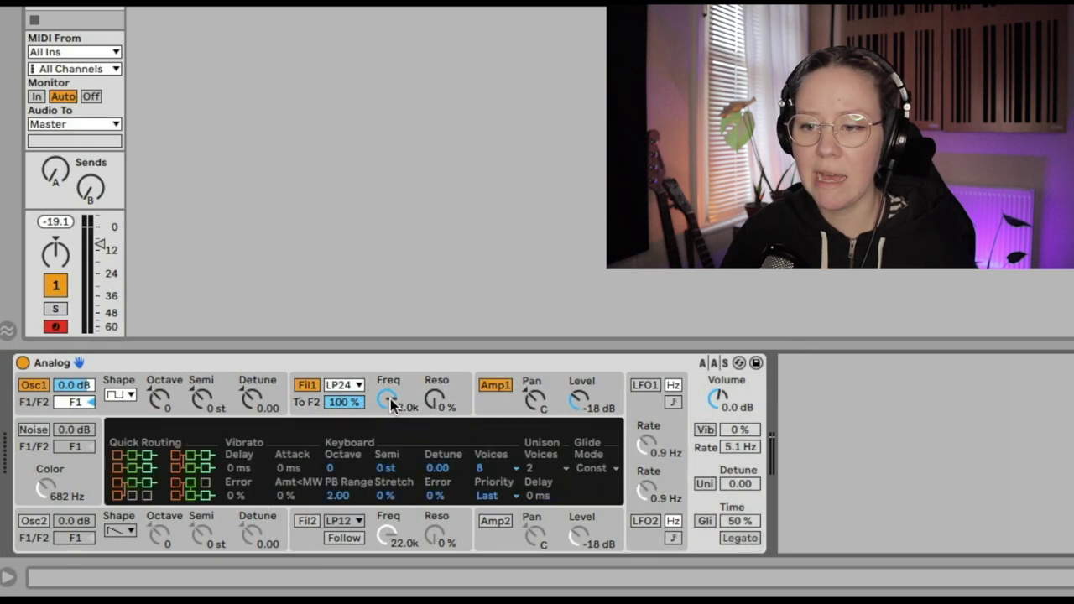
click(306, 415)
click(270, 399)
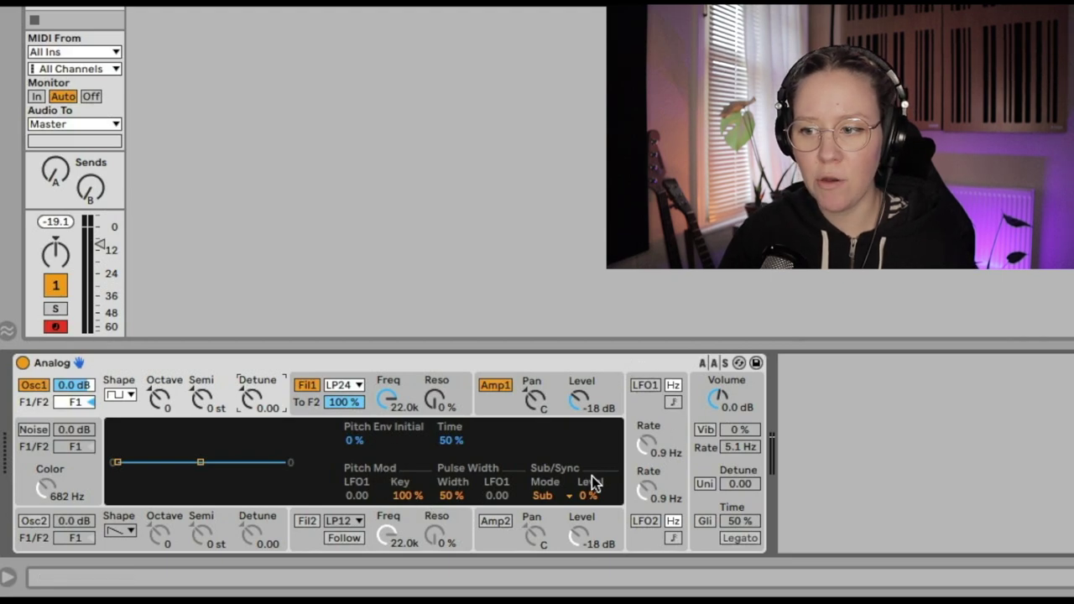
Enable LFO 1 and try its modulation of oscillator 1's pitch, returning the modulation amount to 0.00.
click(644, 385)
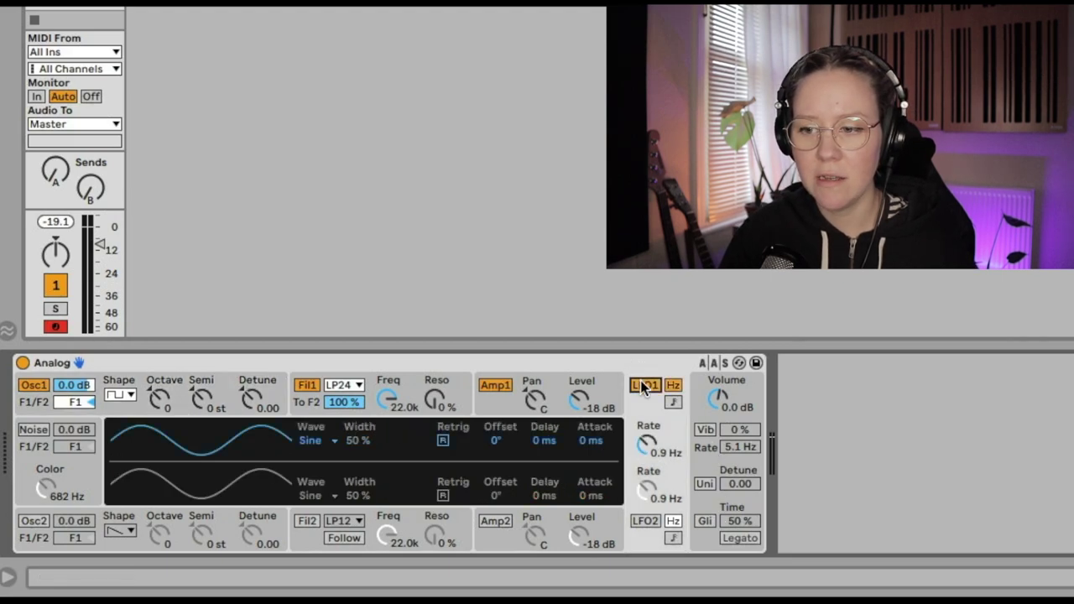
click(642, 386)
click(267, 411)
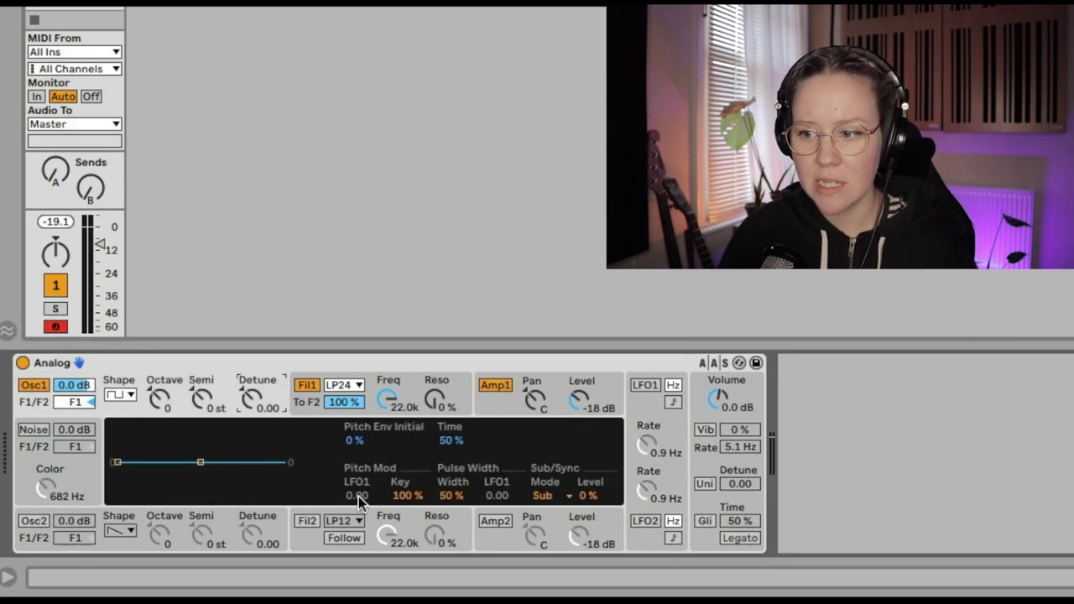
click(644, 385)
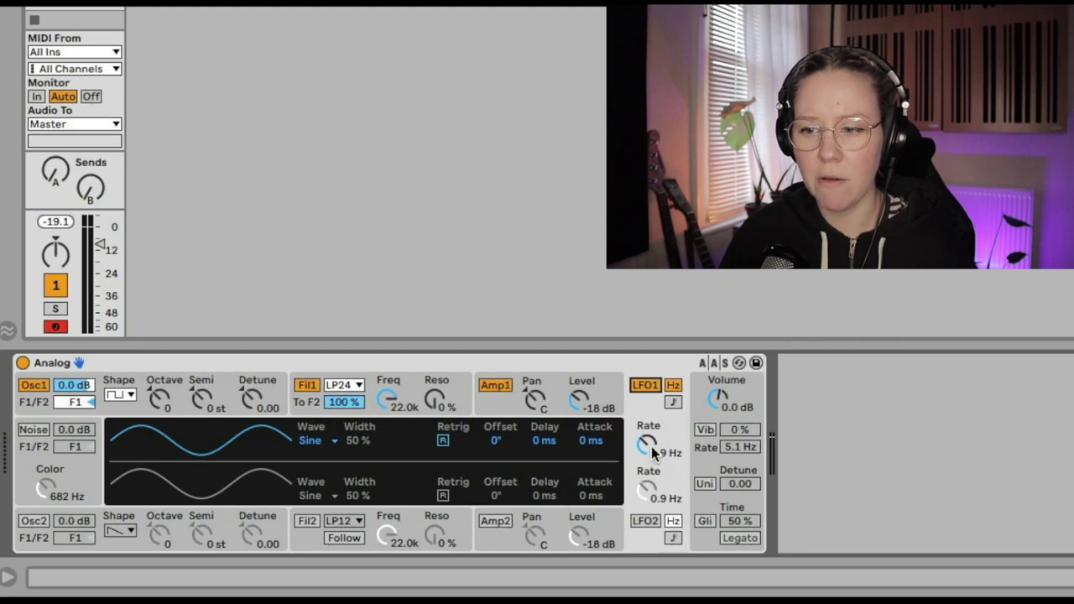
click(223, 378)
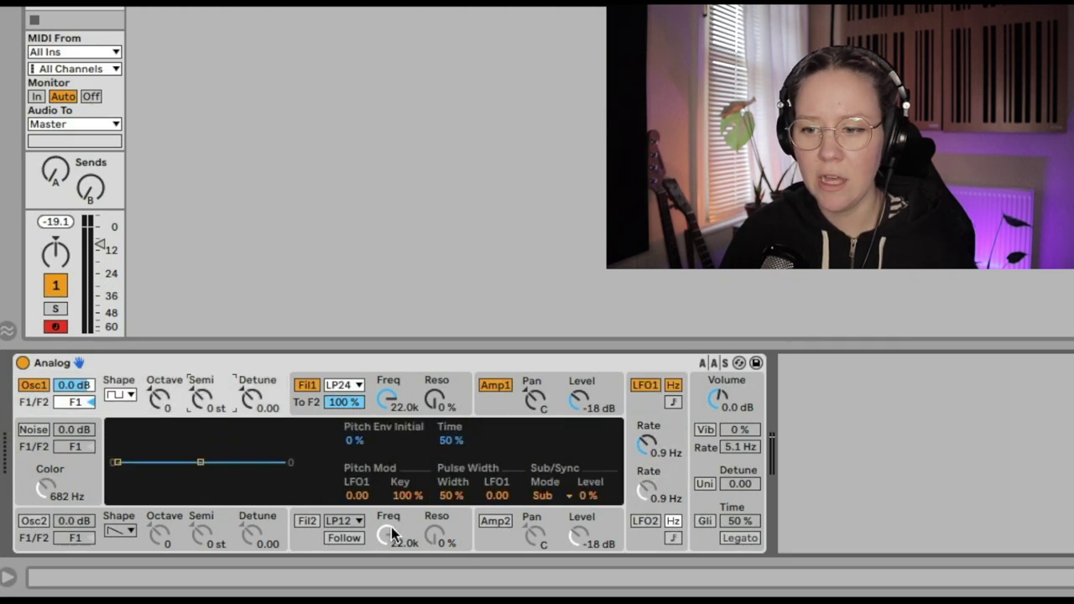
drag(358, 500, 358, 453)
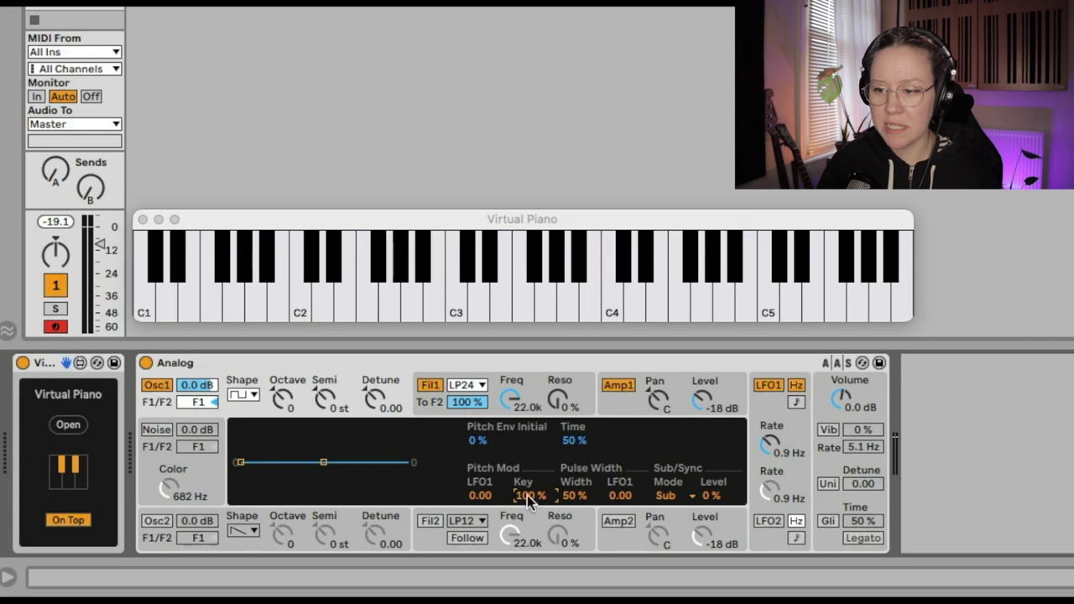
Try oscillator 1's pitch key tracking at 0 % and 200 % while playing notes on the keyboard, and return it to 100 %.
drag(526, 501, 527, 546)
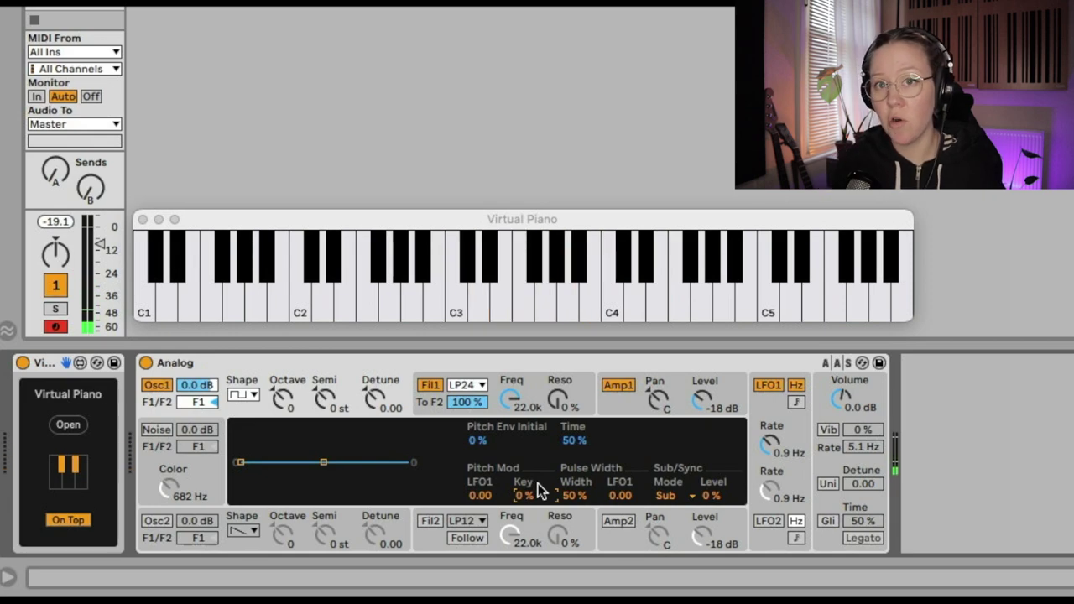
drag(537, 483, 545, 491)
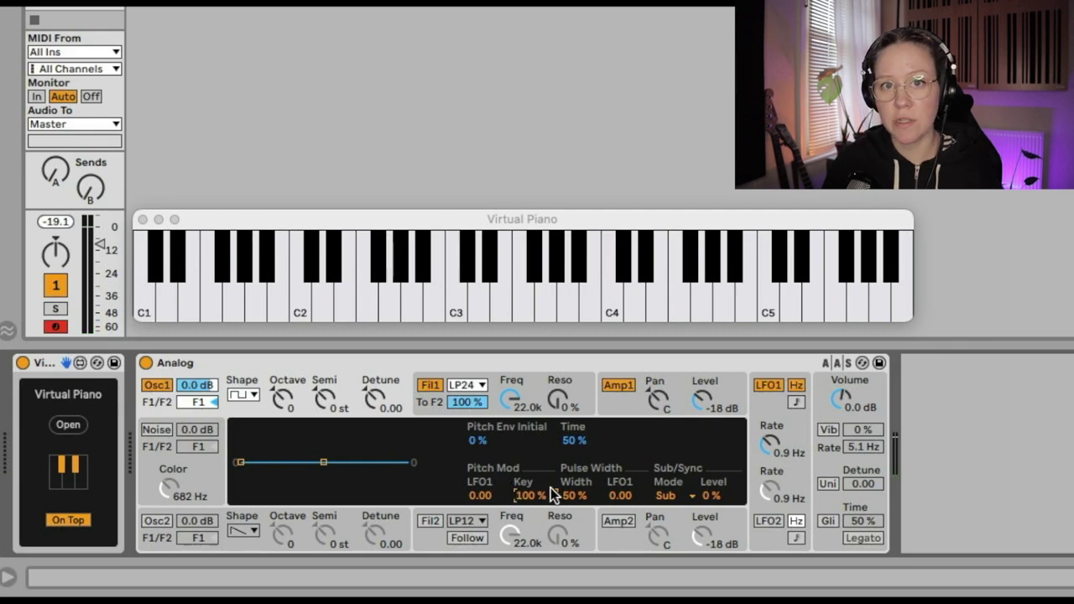
key(a)
key(s)
key(f)
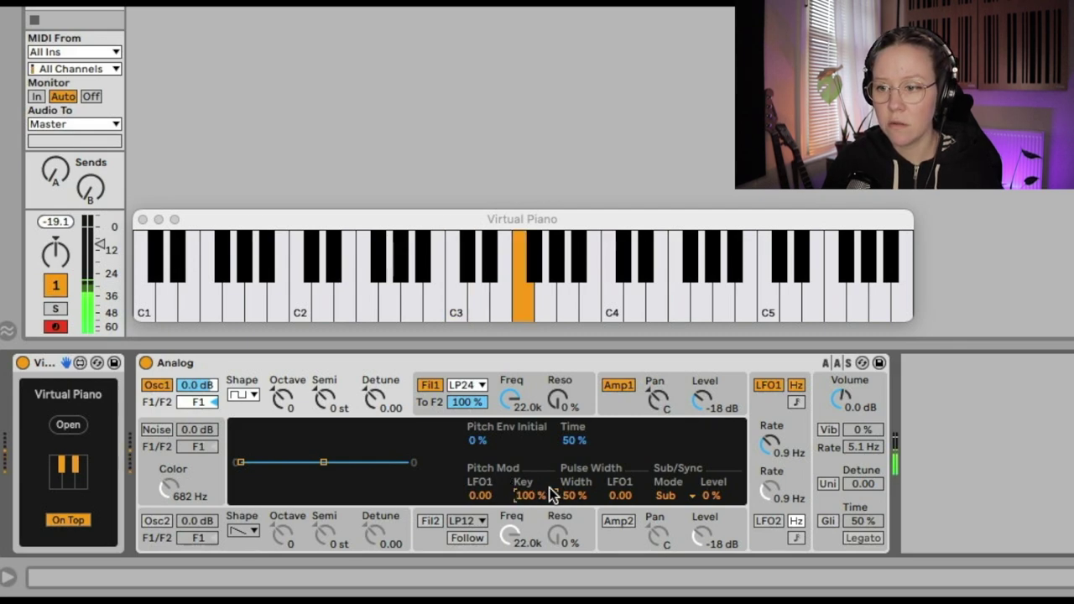
key(g)
key(h)
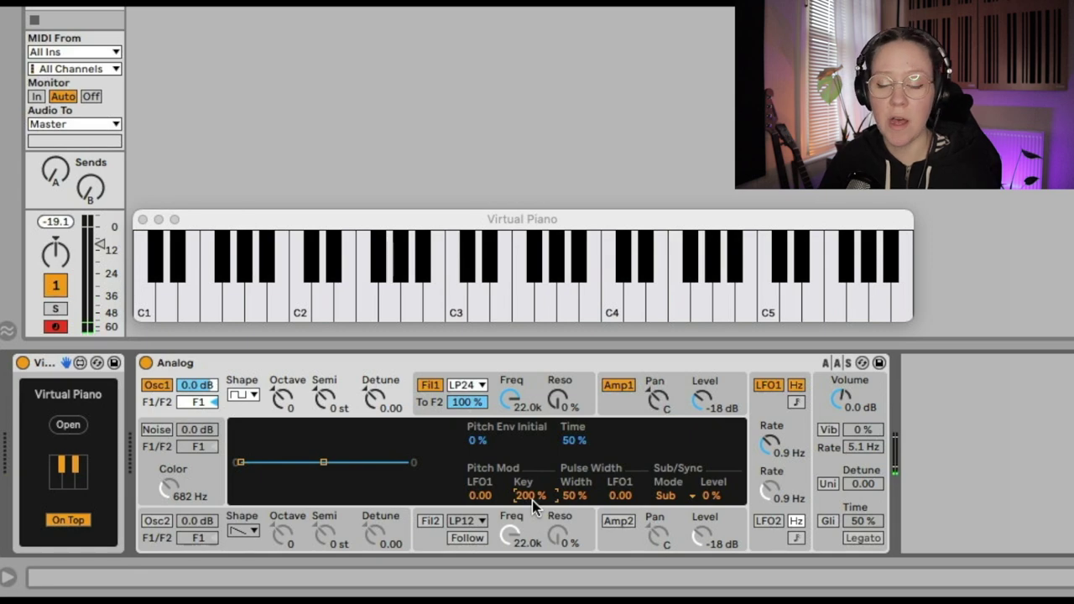
drag(532, 500, 531, 542)
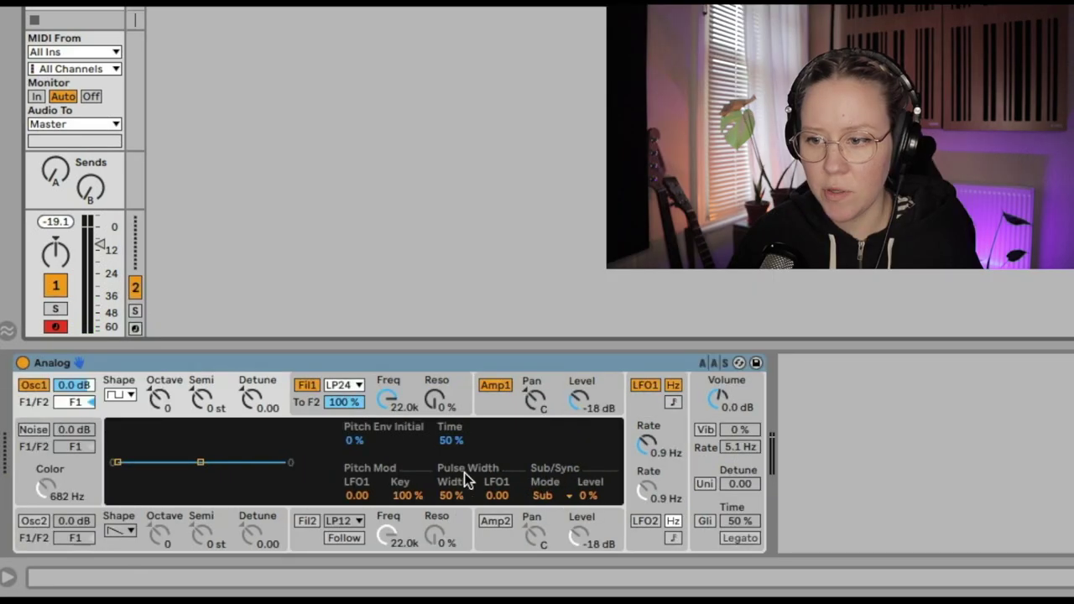
Set LFO 1 to a rate of 4.2 Hz with the Rect wave and a width of 100 %.
click(696, 408)
click(659, 422)
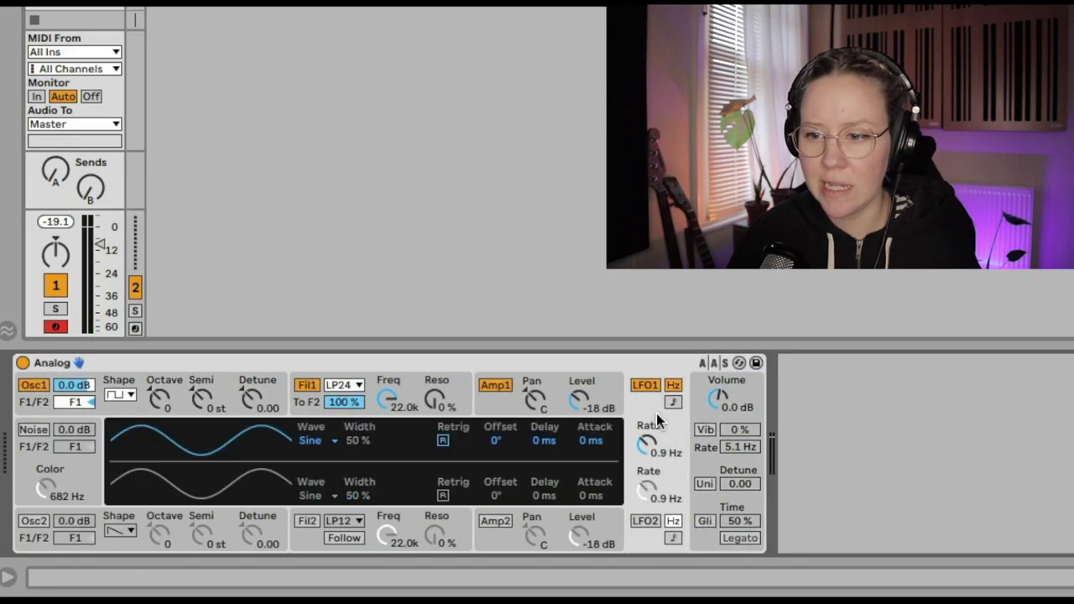
click(315, 440)
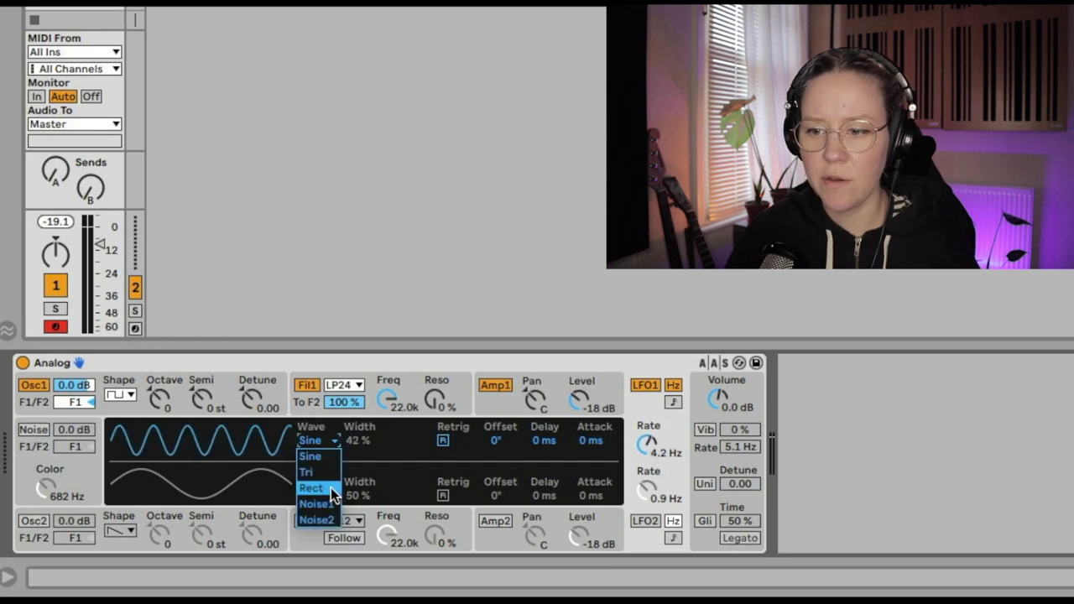
click(333, 490)
drag(369, 445, 369, 364)
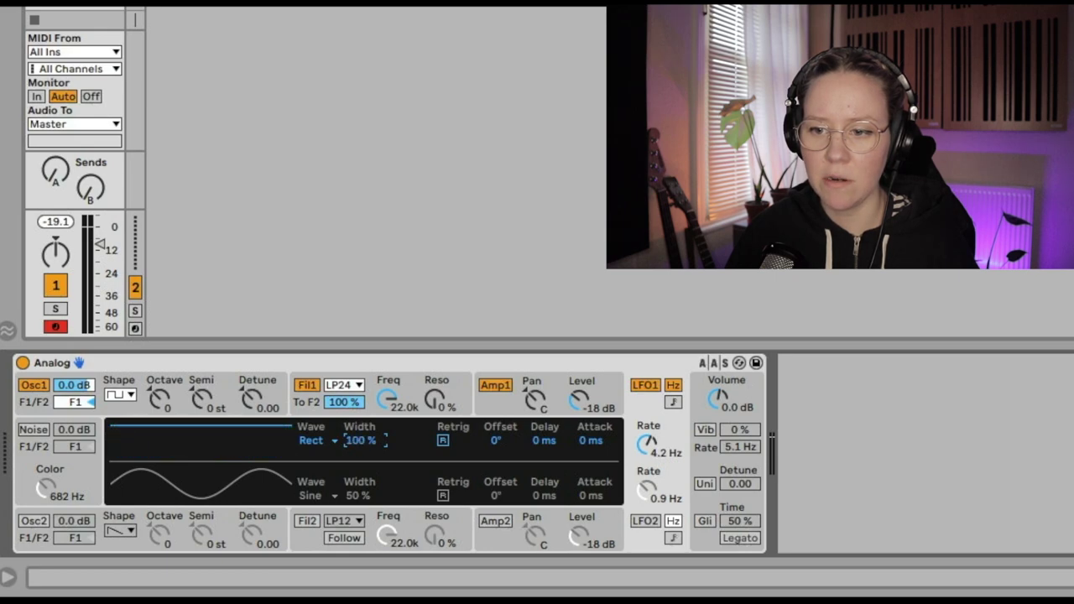
Try oscillator 1's pulse width at 0 % and its LFO 1 modulation, returning them to 50 % and 0.00.
click(201, 394)
drag(453, 500, 454, 458)
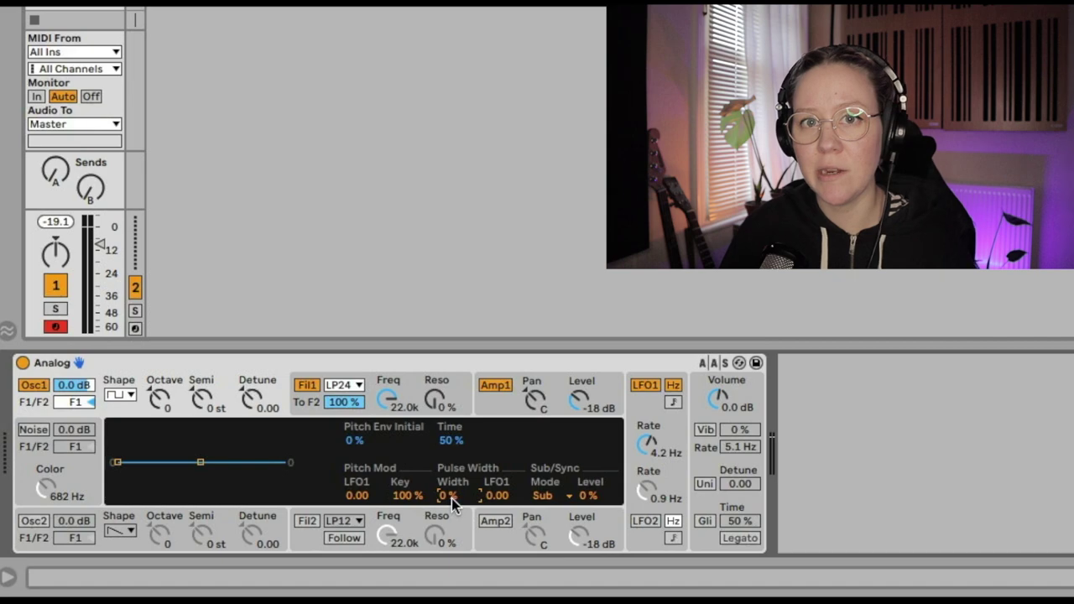
drag(451, 499, 453, 457)
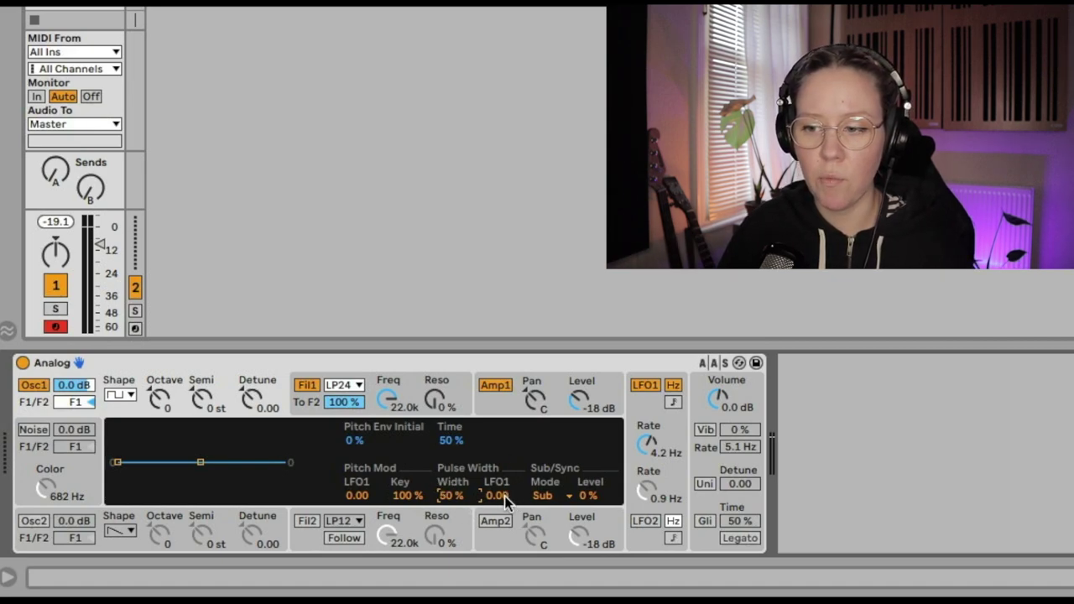
mouse_move(498, 494)
mouse_down()
mouse_move(499, 528)
mouse_move(498, 499)
mouse_up()
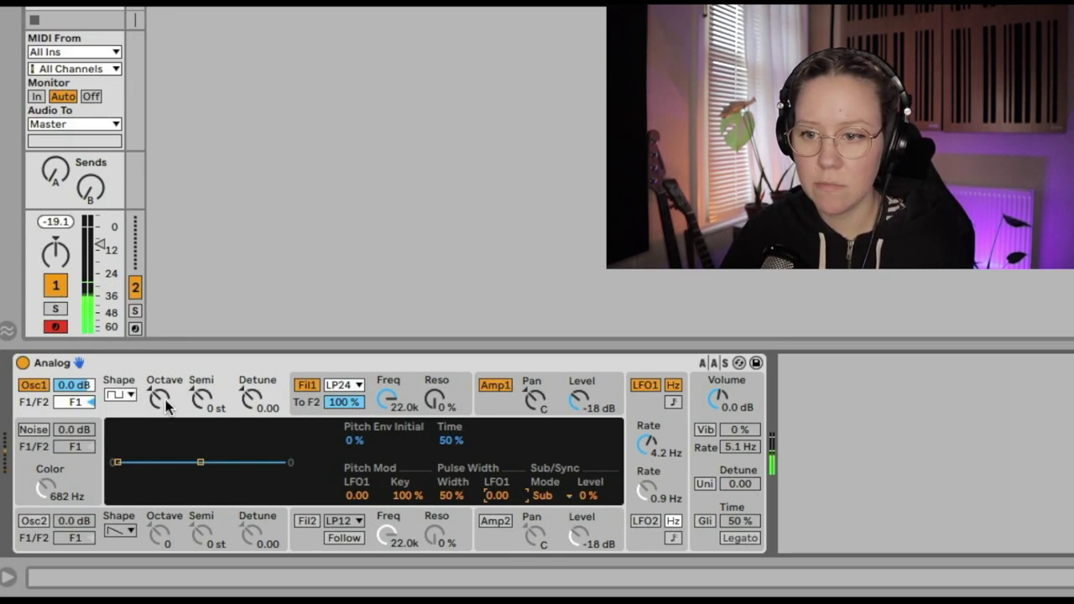
Raise oscillator 1's sub level to 100 % in Sub mode and lower the oscillator's octave to -1.
click(561, 496)
click(549, 511)
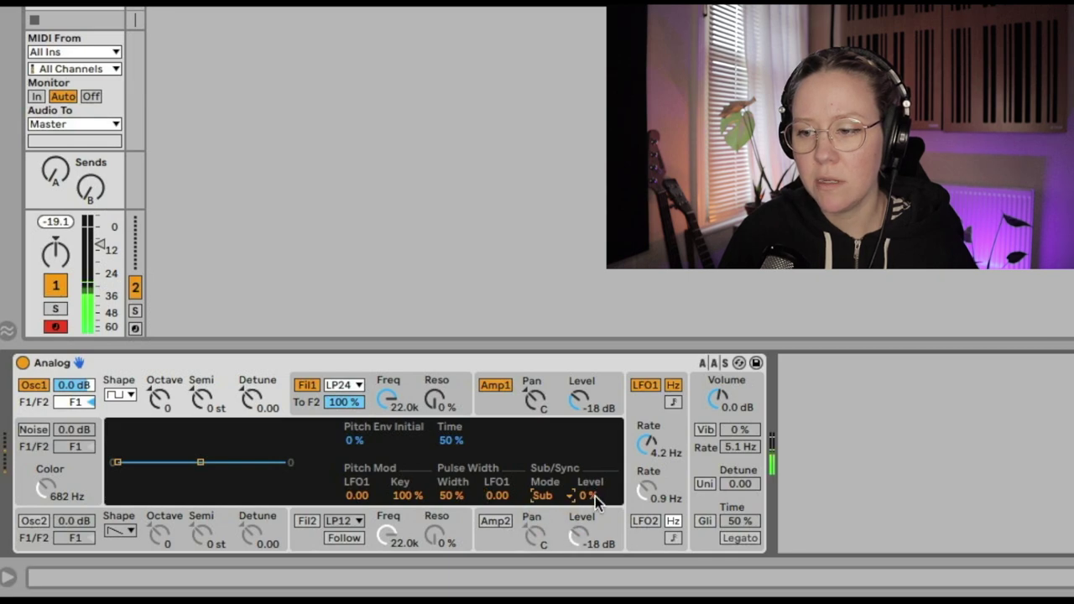
drag(591, 495, 591, 453)
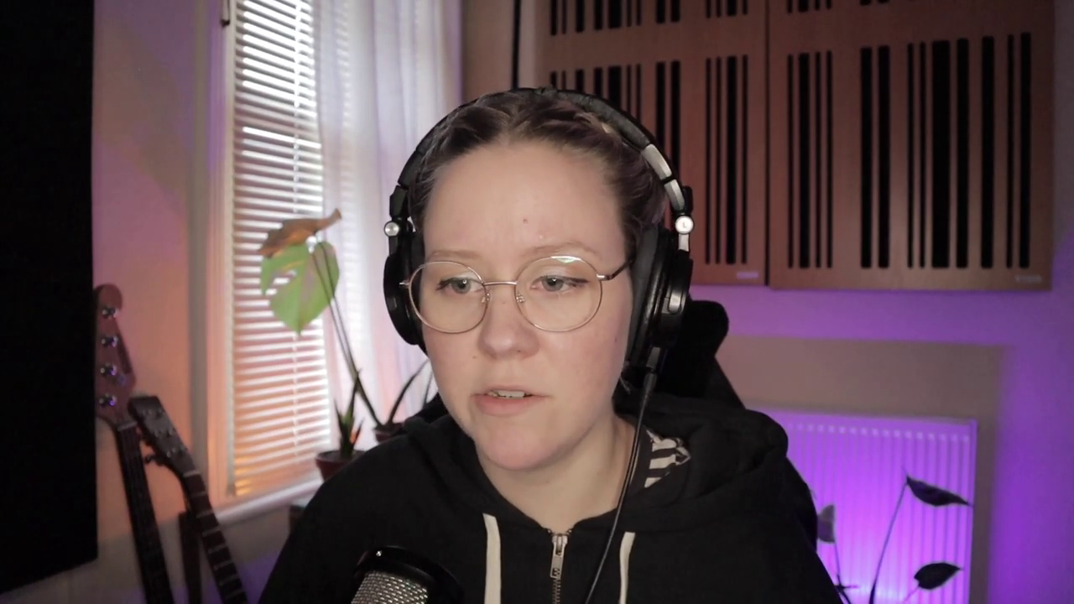
Try oscillator 1's Sync mode at ratios of 91 % and 77 %, return it to Sub, and set its pulse width to 92 %.
click(550, 495)
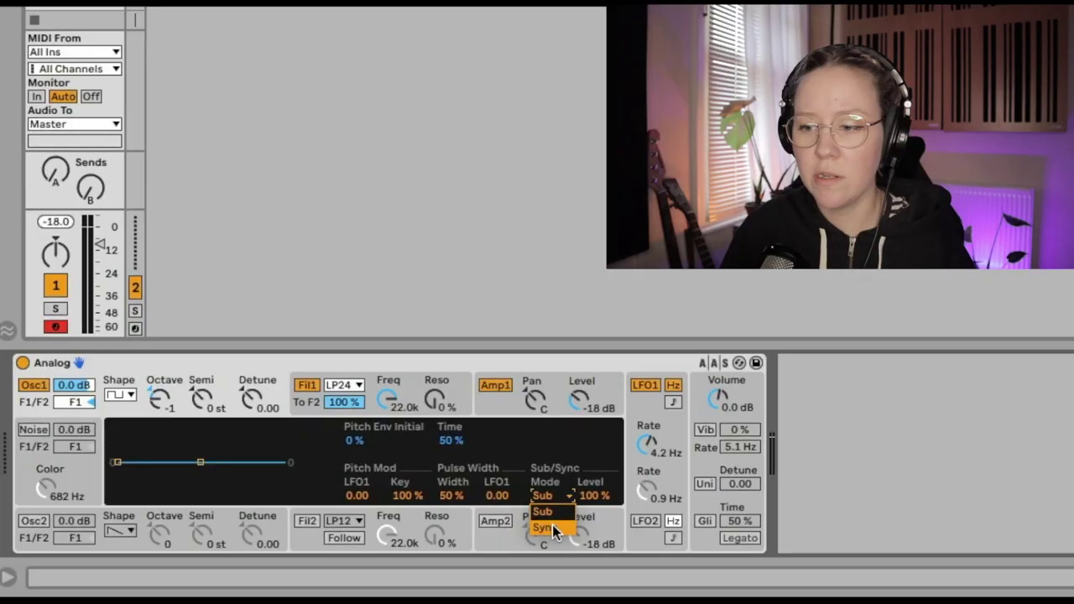
click(553, 529)
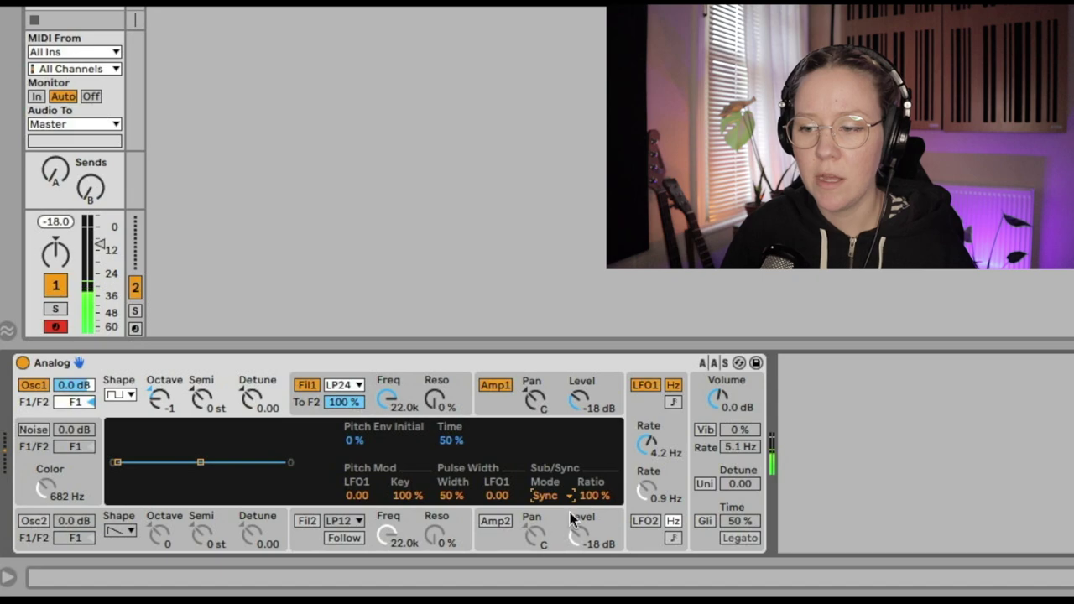
mouse_move(592, 497)
mouse_down()
mouse_move(616, 499)
mouse_move(592, 511)
mouse_up()
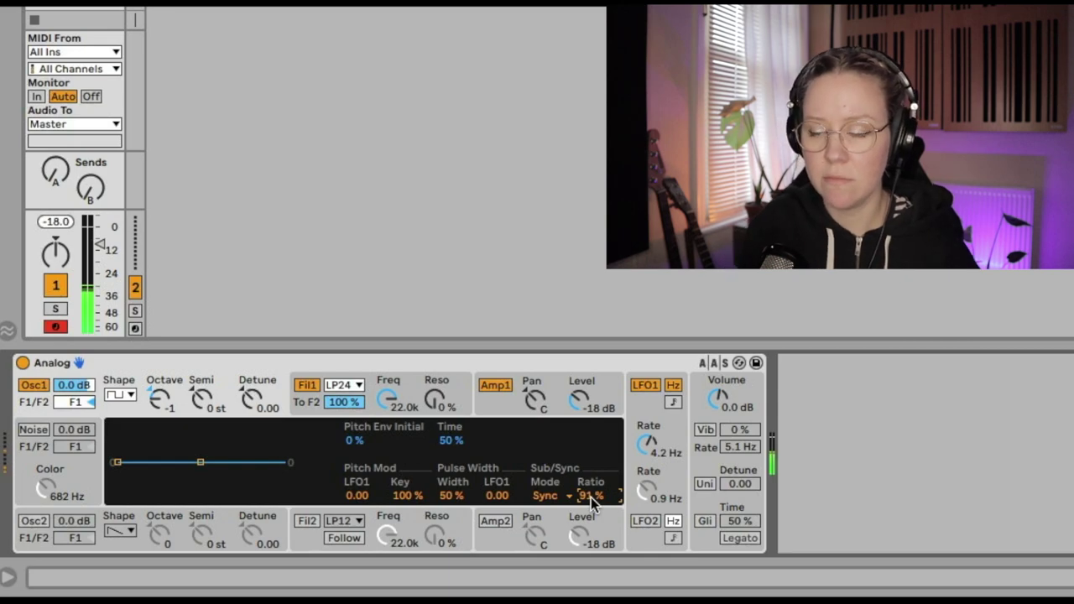
click(158, 398)
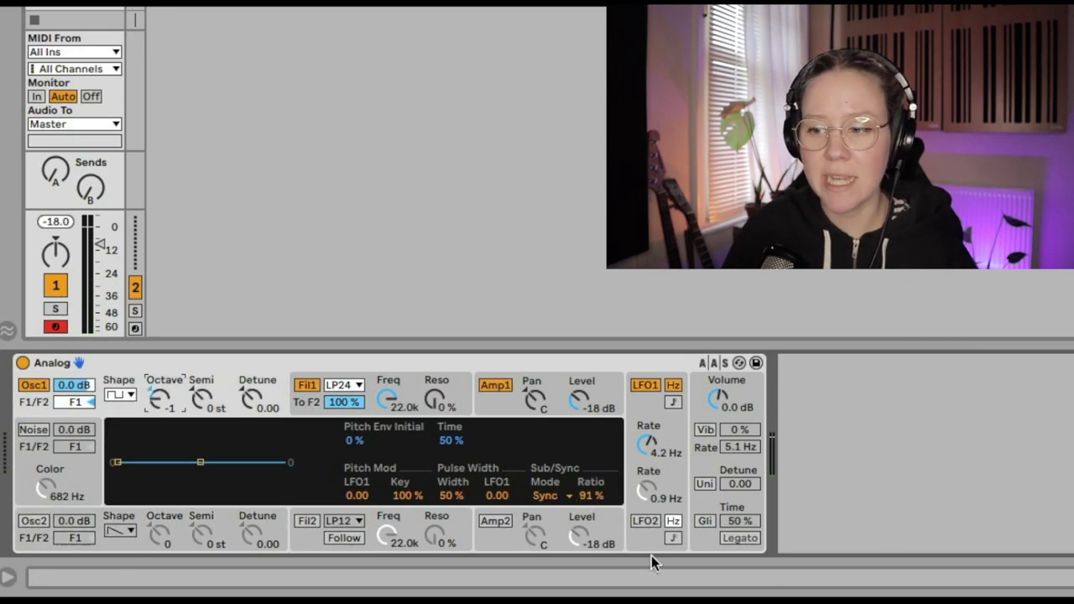
drag(552, 500, 552, 537)
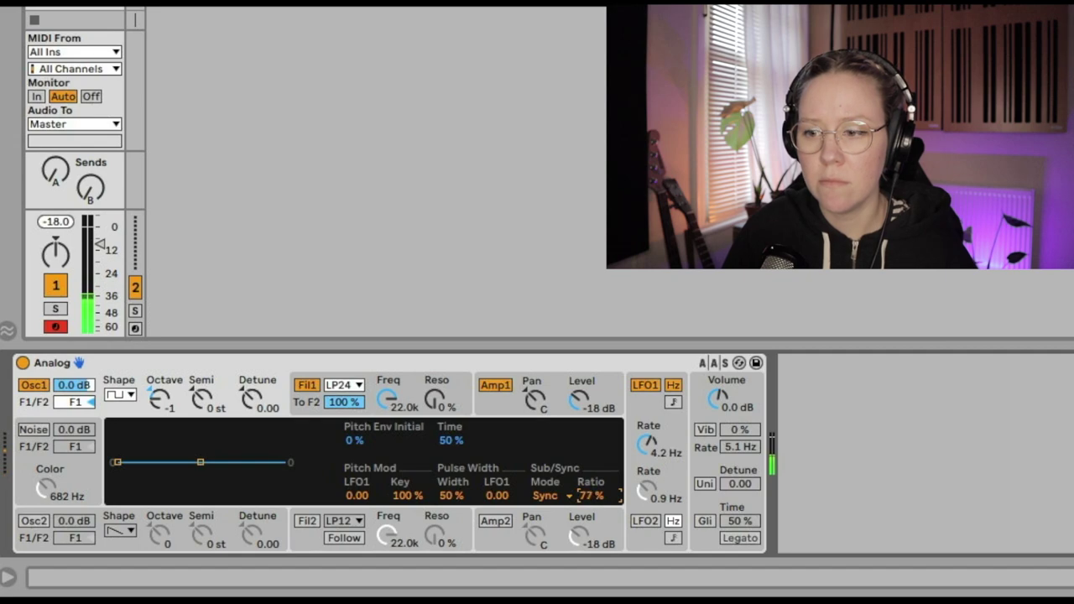
drag(545, 495, 550, 521)
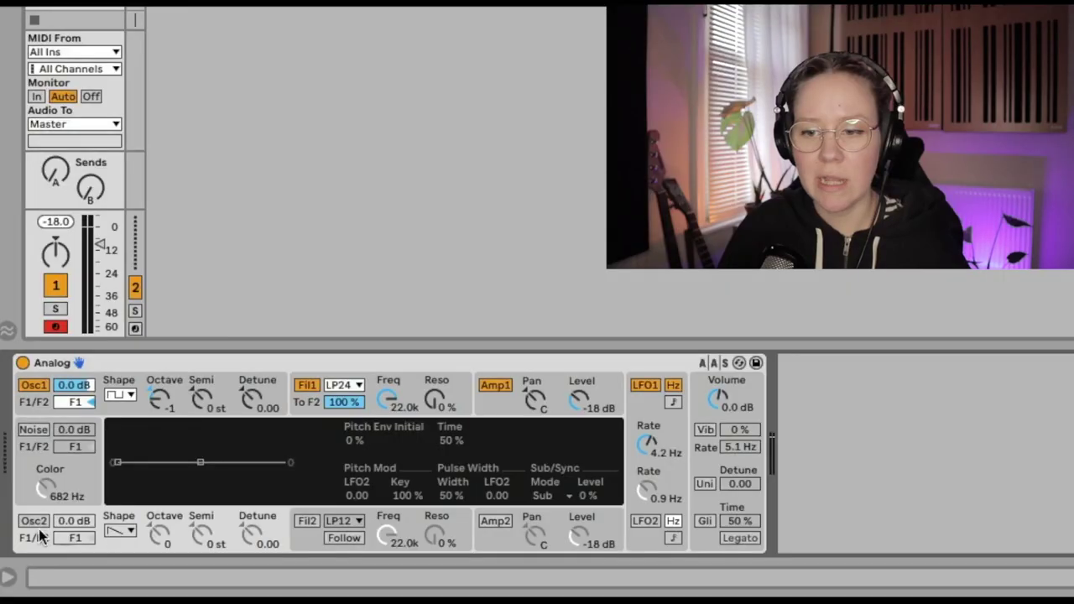
Enable oscillator 2 and set its shape to the sine wave.
click(33, 521)
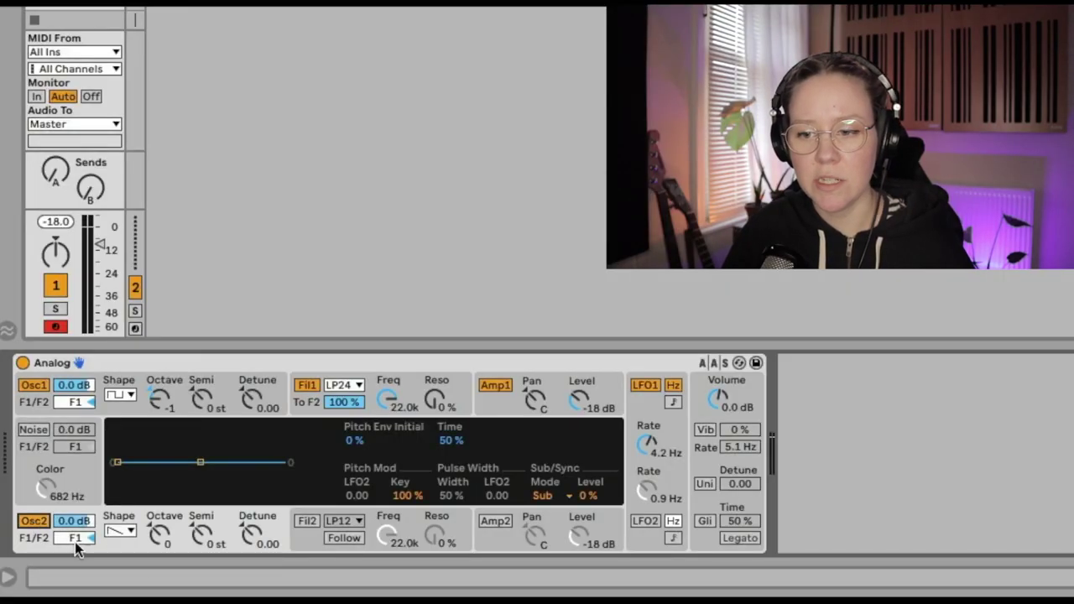
click(120, 531)
click(122, 470)
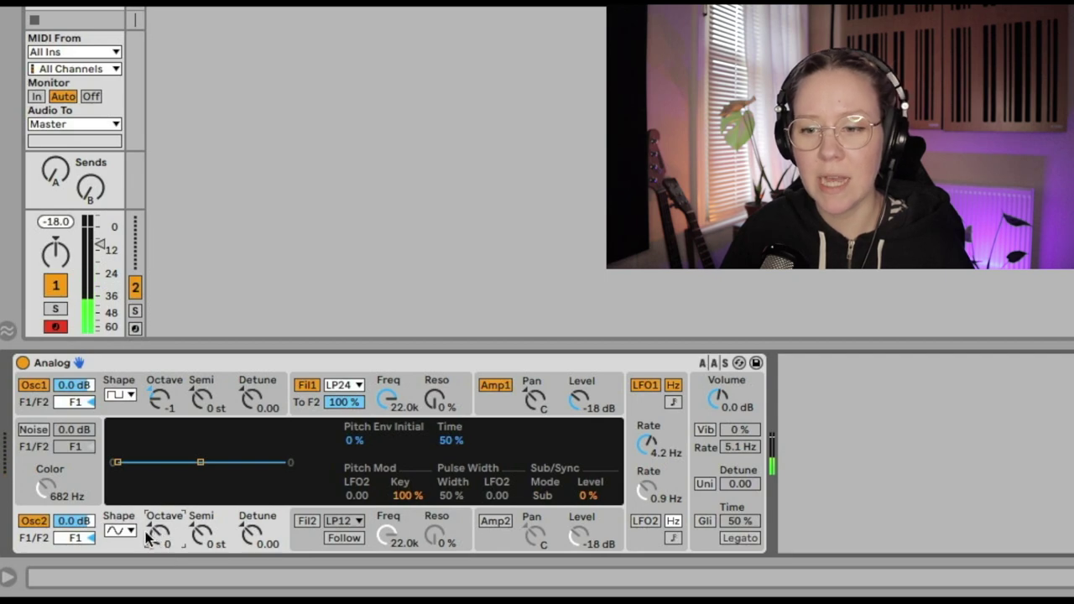
Listen to oscillator 2 alone by switching oscillator 1 off and on again, and lower oscillator 1's level to -7.0 dB.
click(33, 385)
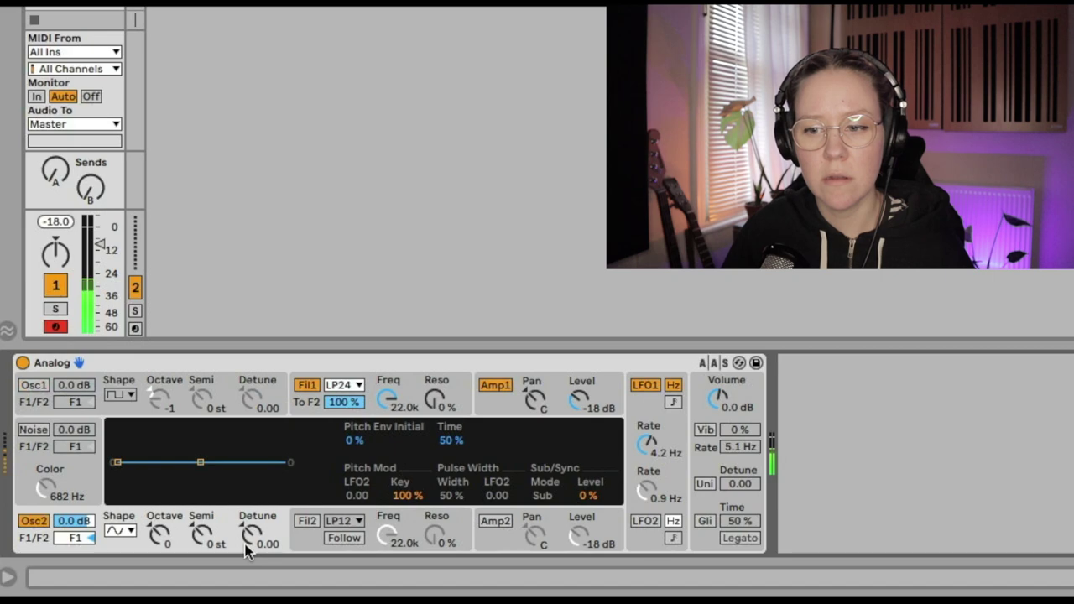
click(32, 384)
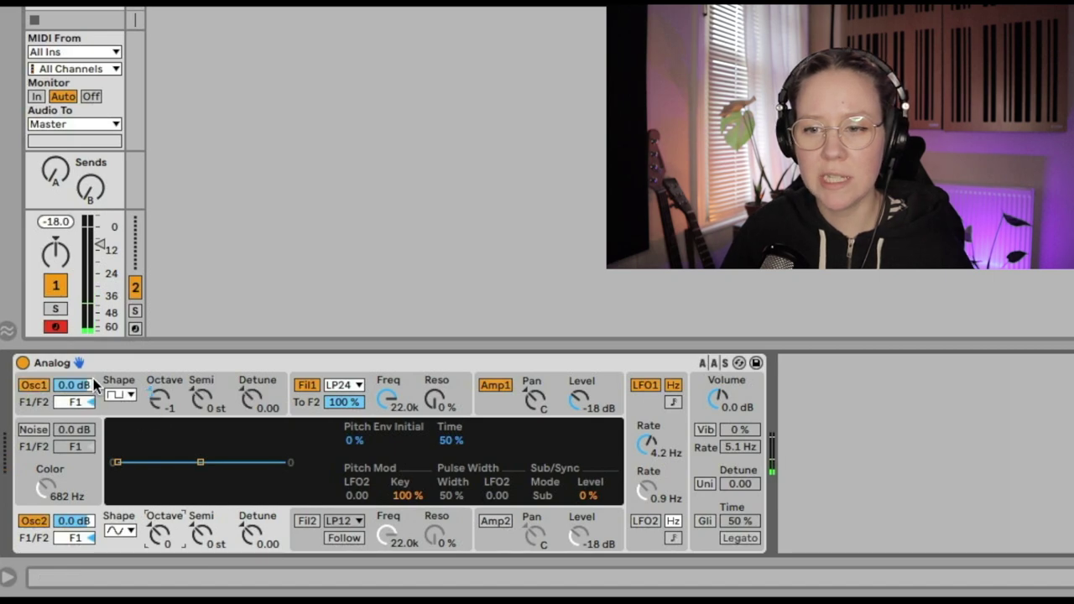
drag(87, 385, 88, 413)
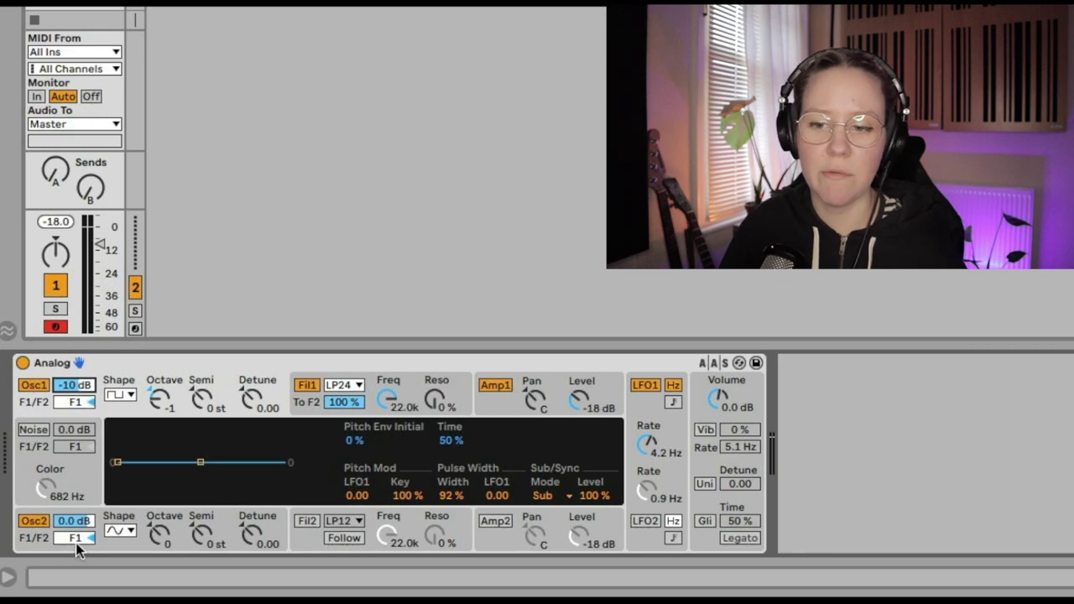
drag(74, 385, 74, 380)
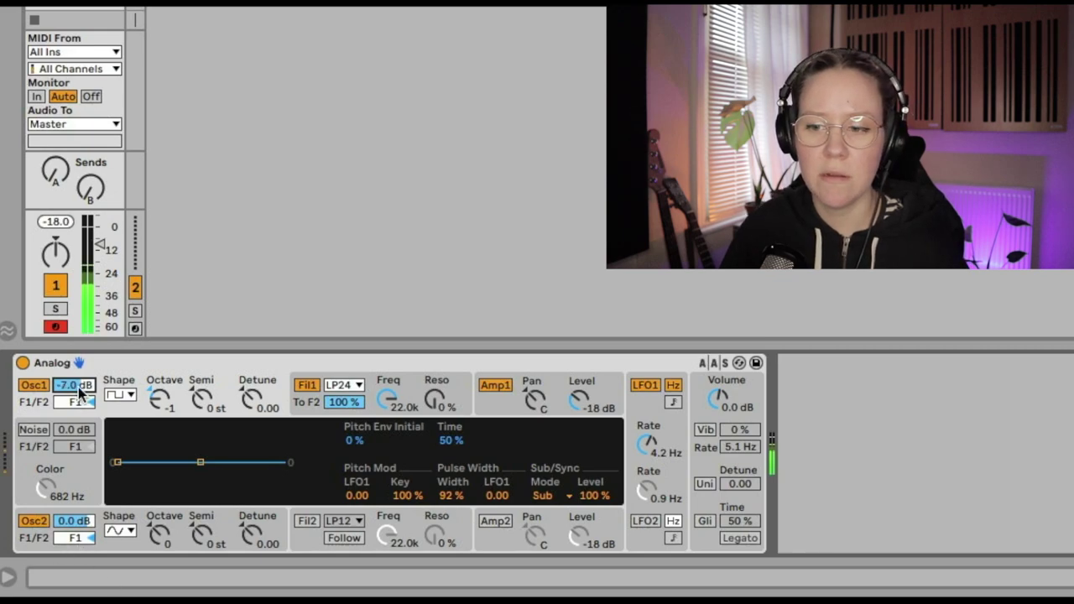
Set oscillator 2's pitch envelope to an initial value of -38 % and a time of 27 %, with a detune of 0.06.
click(123, 515)
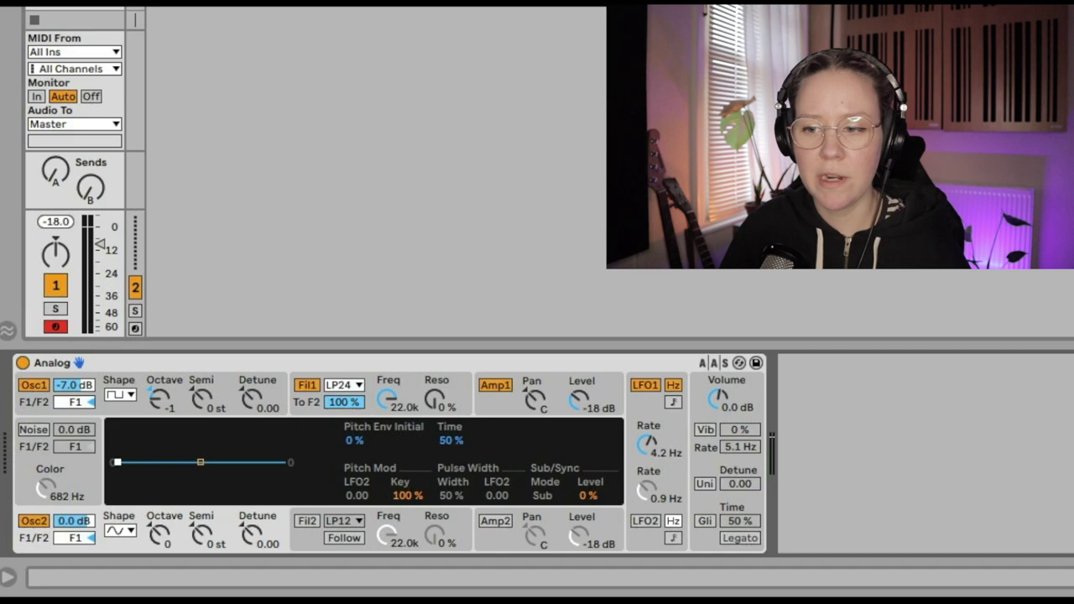
drag(117, 462, 170, 475)
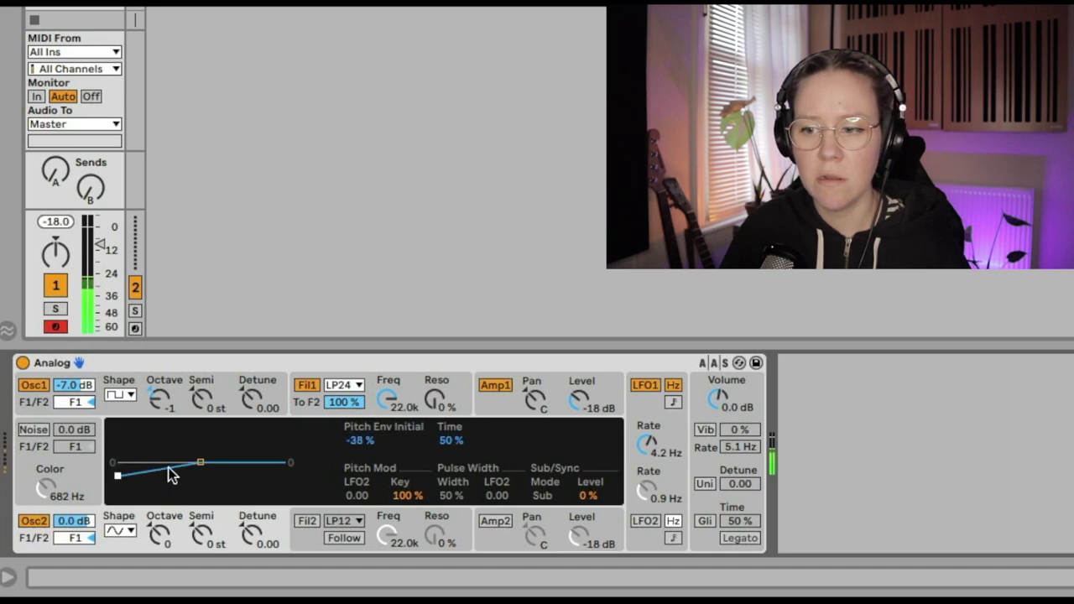
mouse_move(443, 452)
mouse_down()
mouse_move(443, 475)
mouse_move(444, 448)
mouse_up()
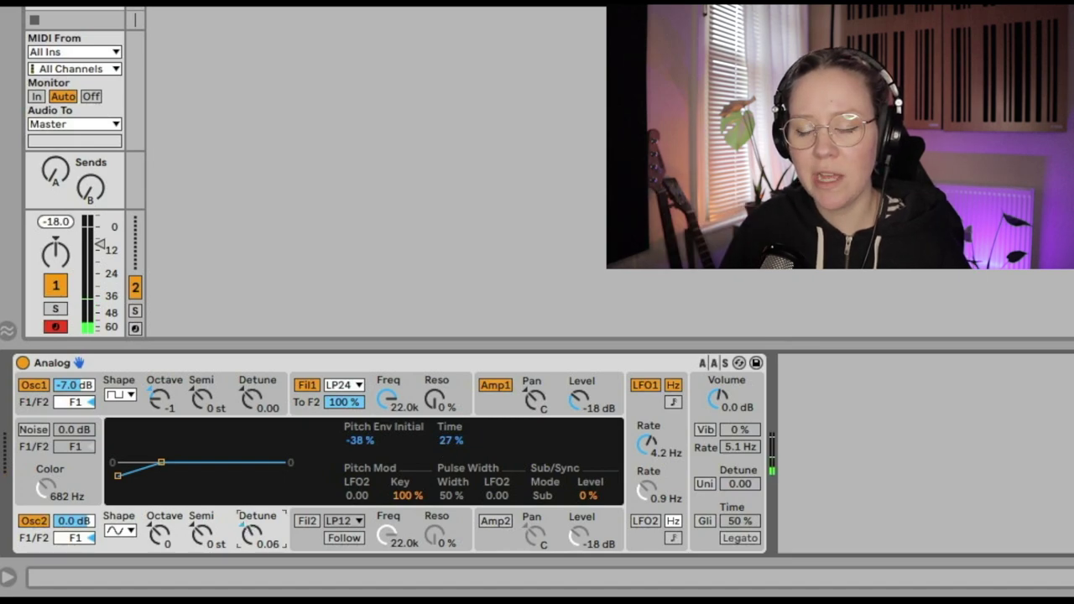
Change oscillator 2's shape to the sawtooth wave.
click(120, 530)
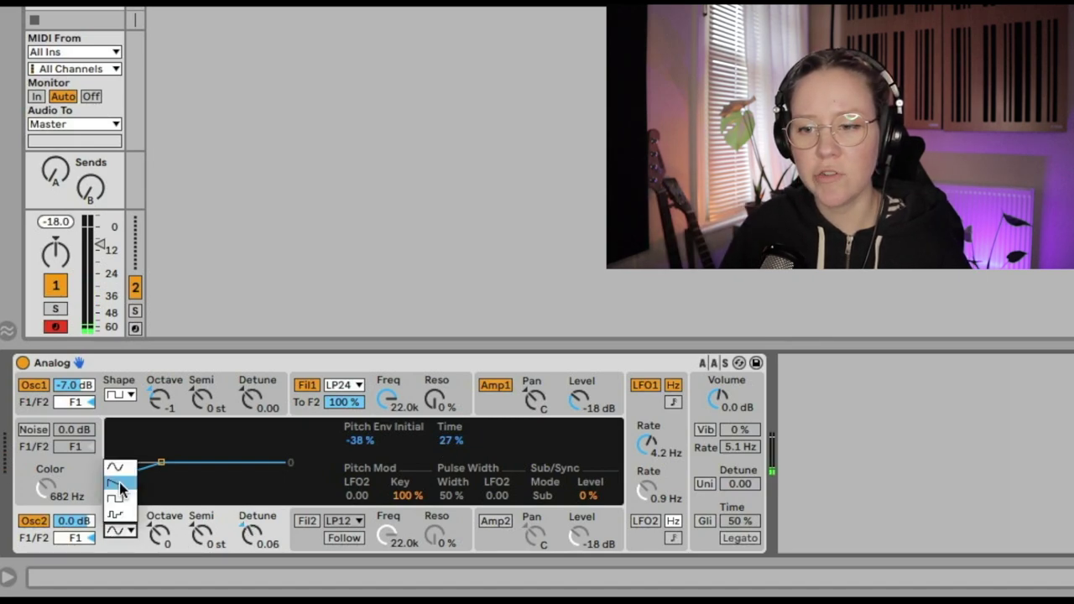
click(117, 484)
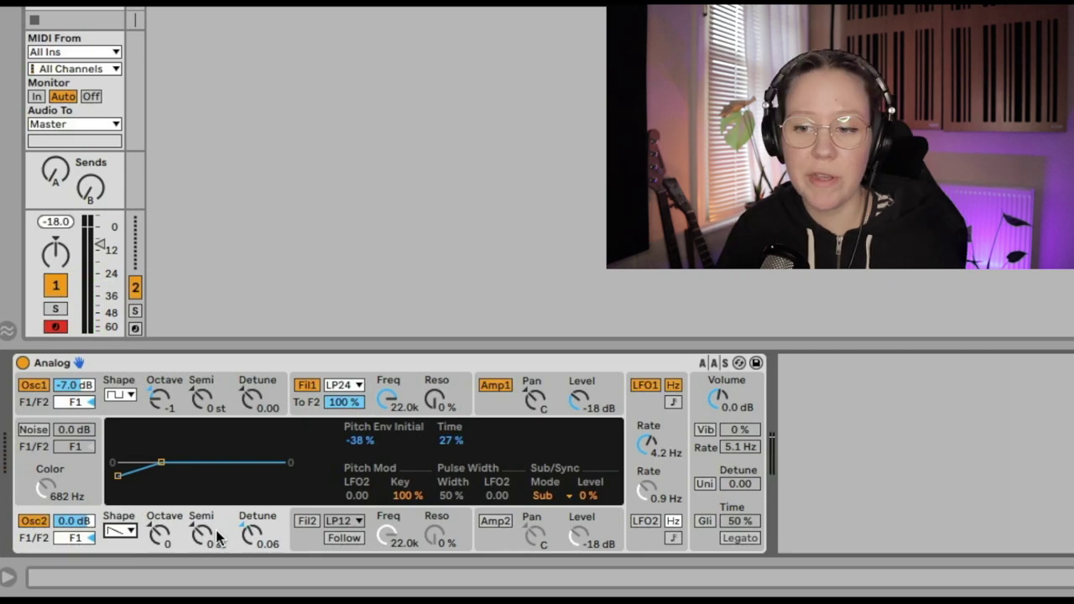
Enable the noise generator and set its level to -9.7 dB and its color to 1.1 kHz.
click(33, 430)
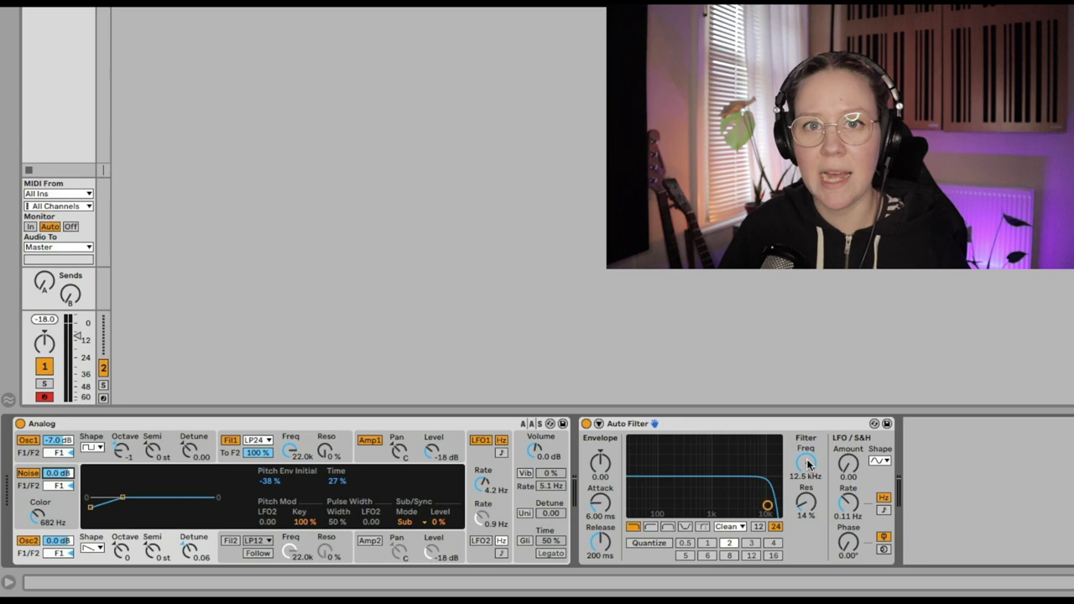
mouse_move(808, 464)
mouse_down()
mouse_move(808, 513)
mouse_move(808, 478)
mouse_up()
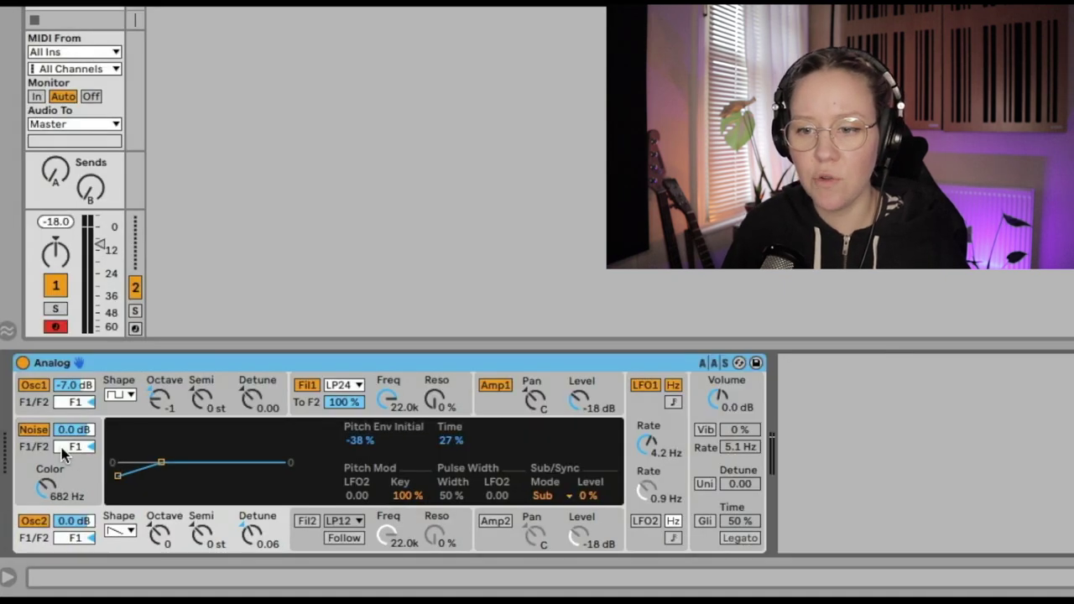
click(74, 429)
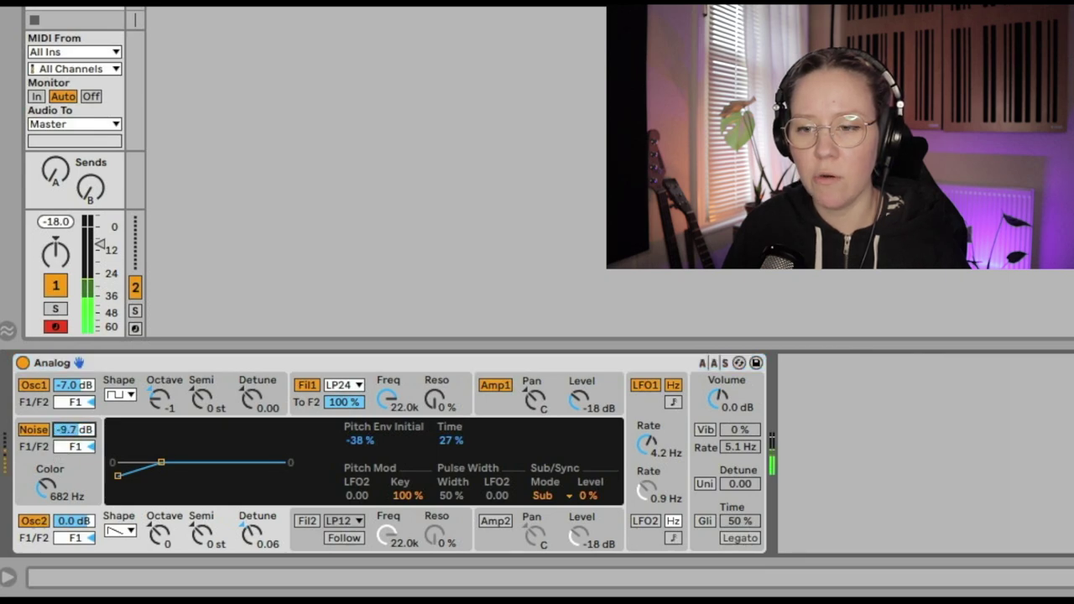
drag(46, 487, 84, 425)
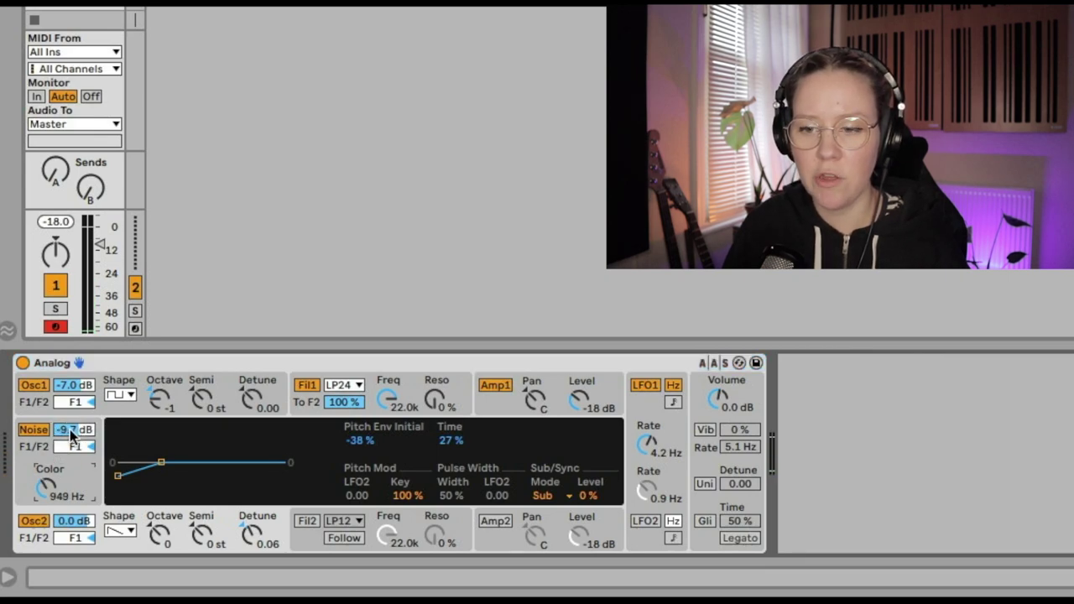
mouse_move(46, 487)
mouse_down()
mouse_move(46, 466)
mouse_move(49, 496)
mouse_move(51, 487)
mouse_up()
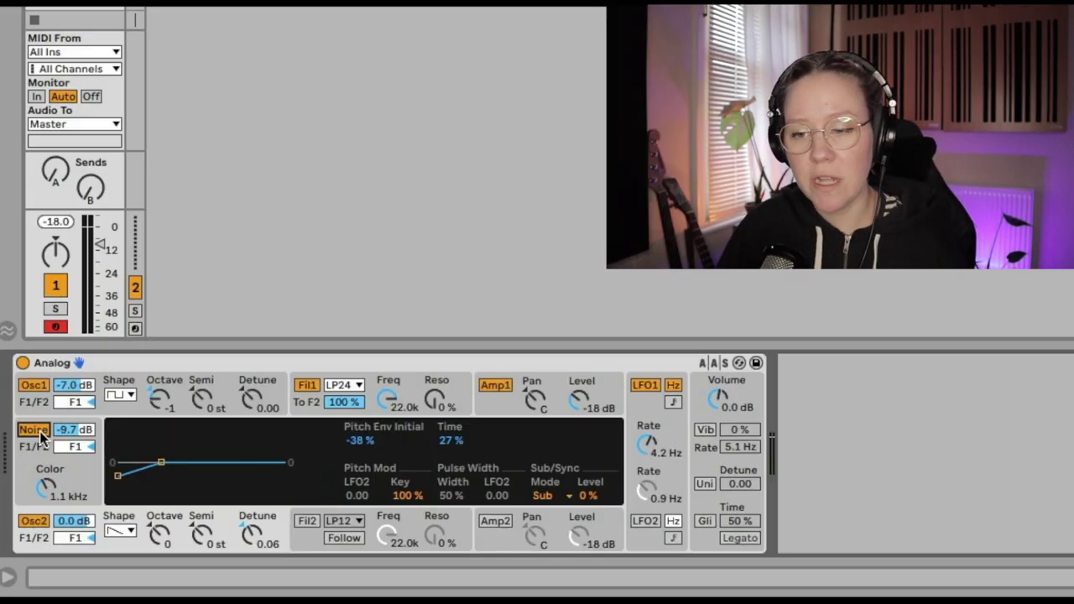
click(74, 447)
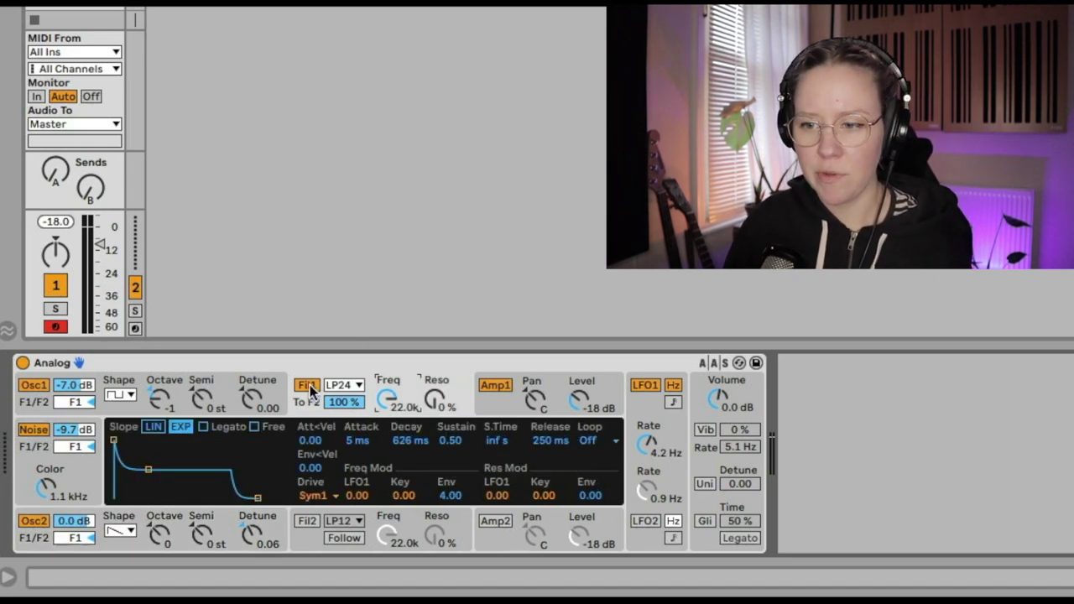
Compare the types available for filter 1 with the shapes available for band 2 in EQ Eight.
click(347, 385)
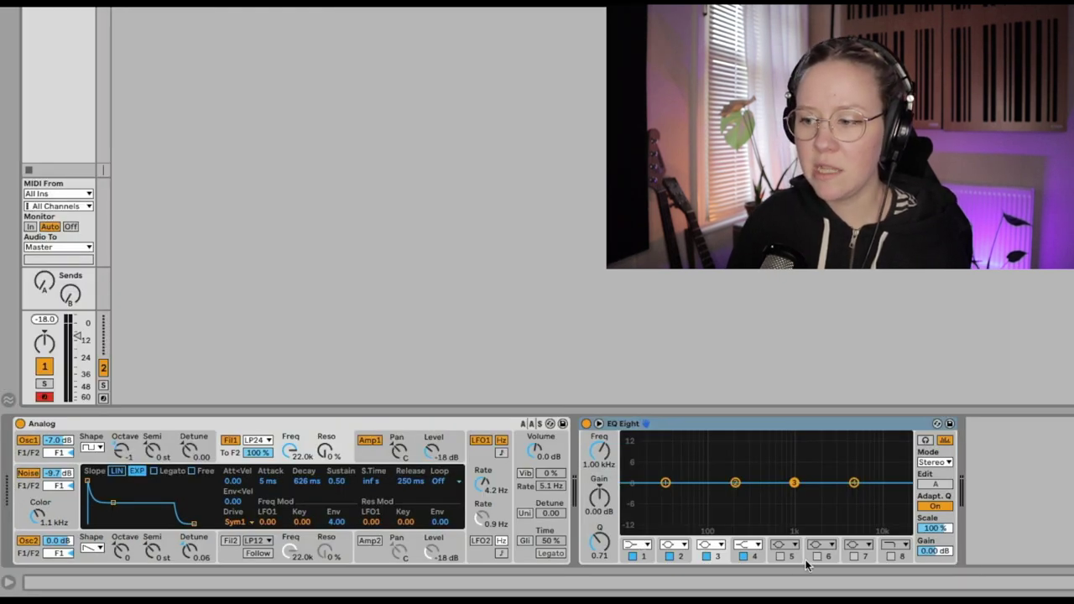
click(672, 544)
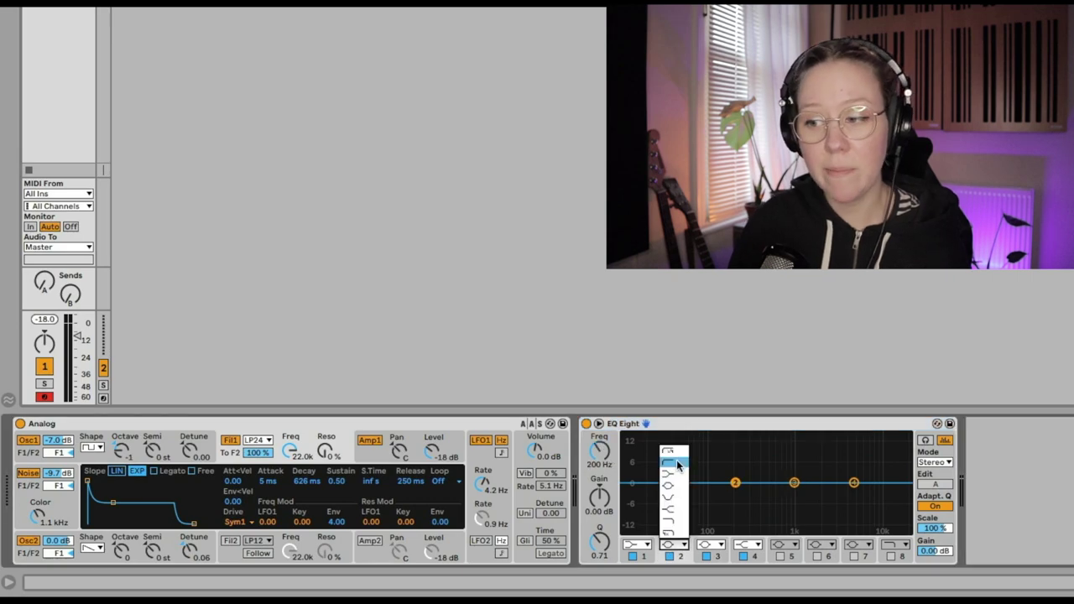
click(678, 522)
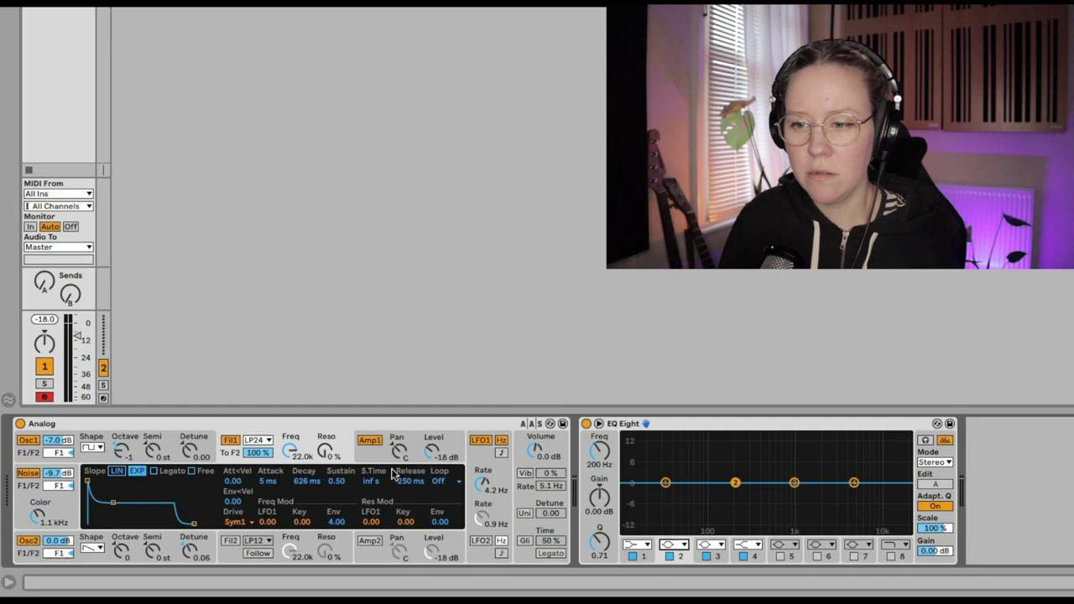
click(260, 443)
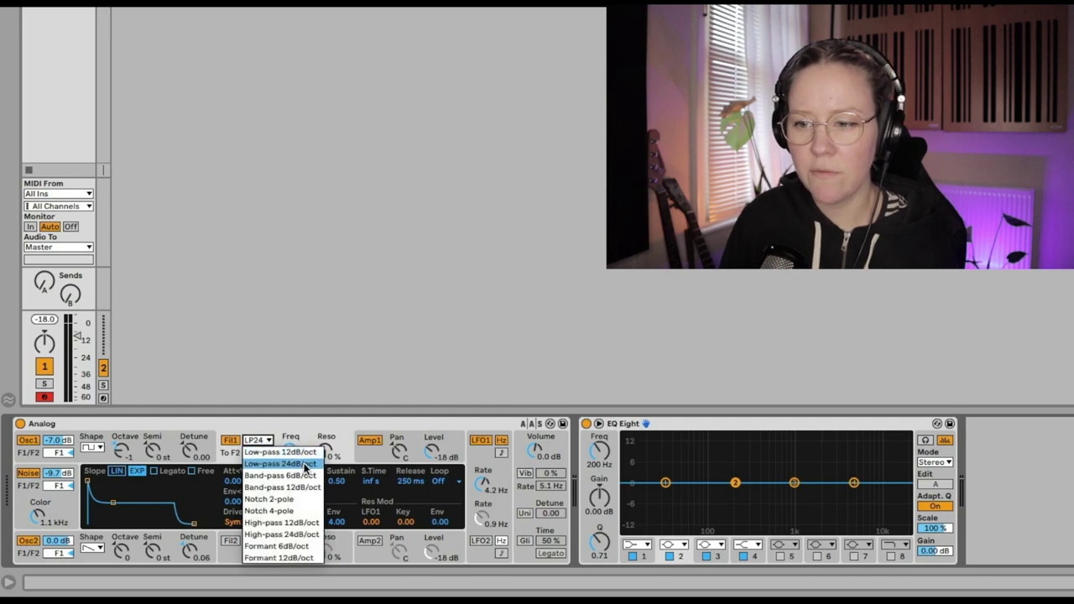
Try the steep low cut on EQ Eight's band 1, return it to the gentler low cut, and review filter 1's types.
click(636, 545)
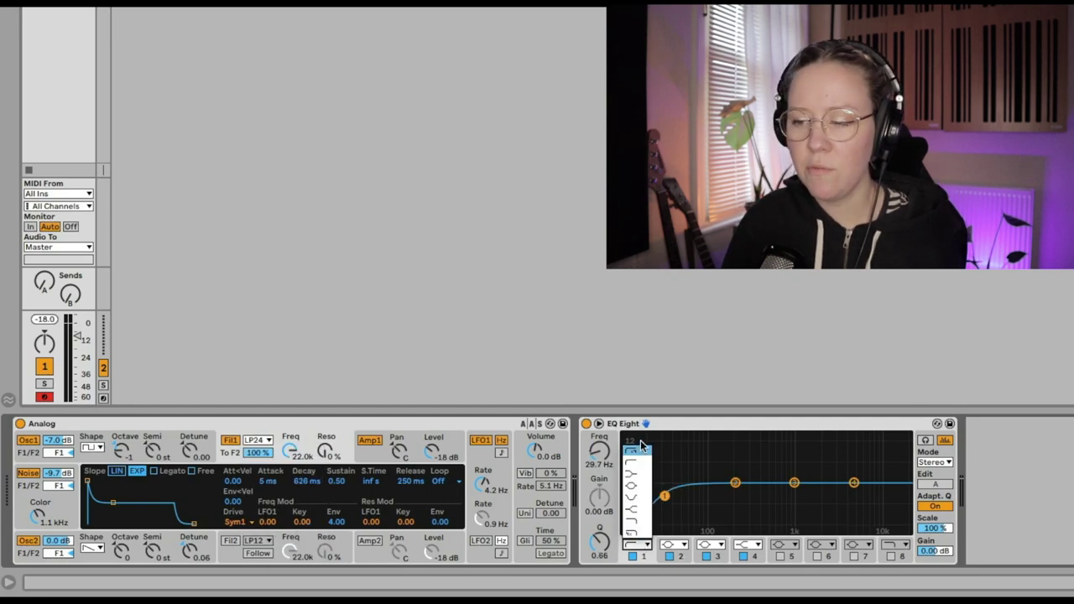
click(638, 450)
click(636, 545)
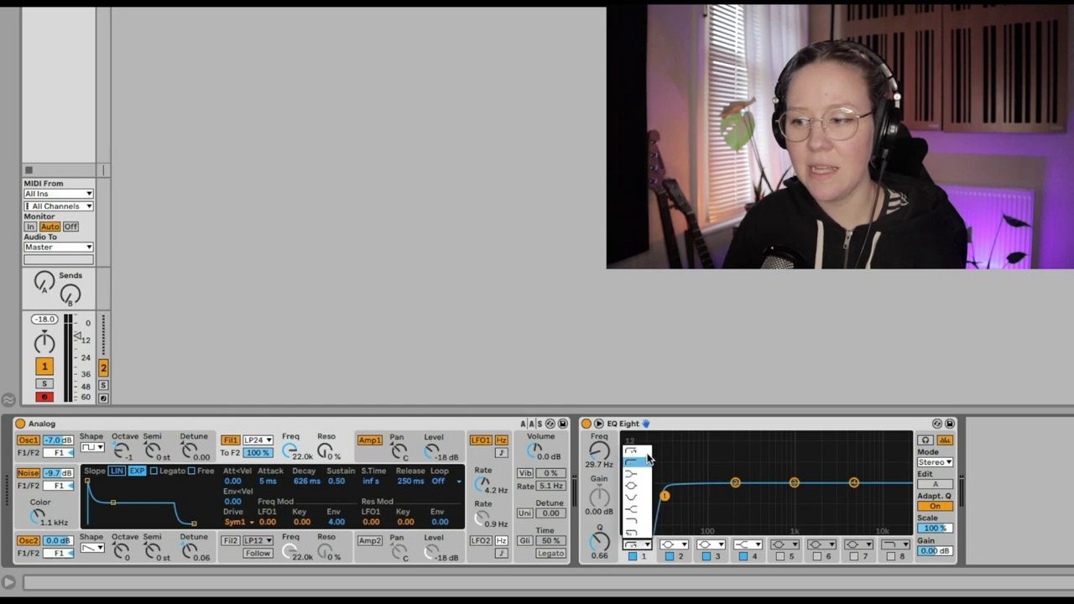
click(640, 462)
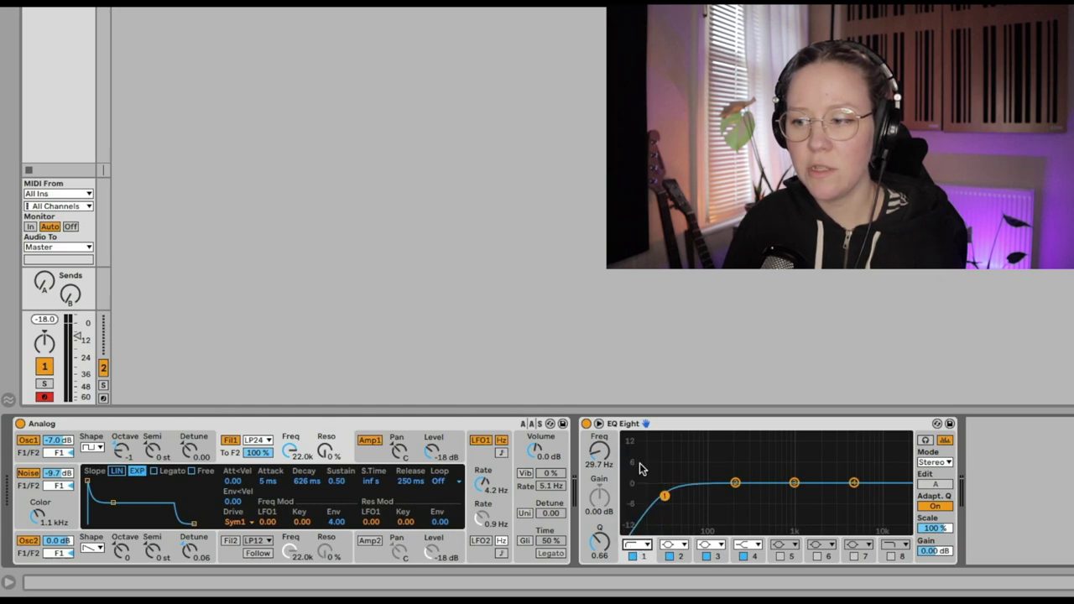
click(257, 440)
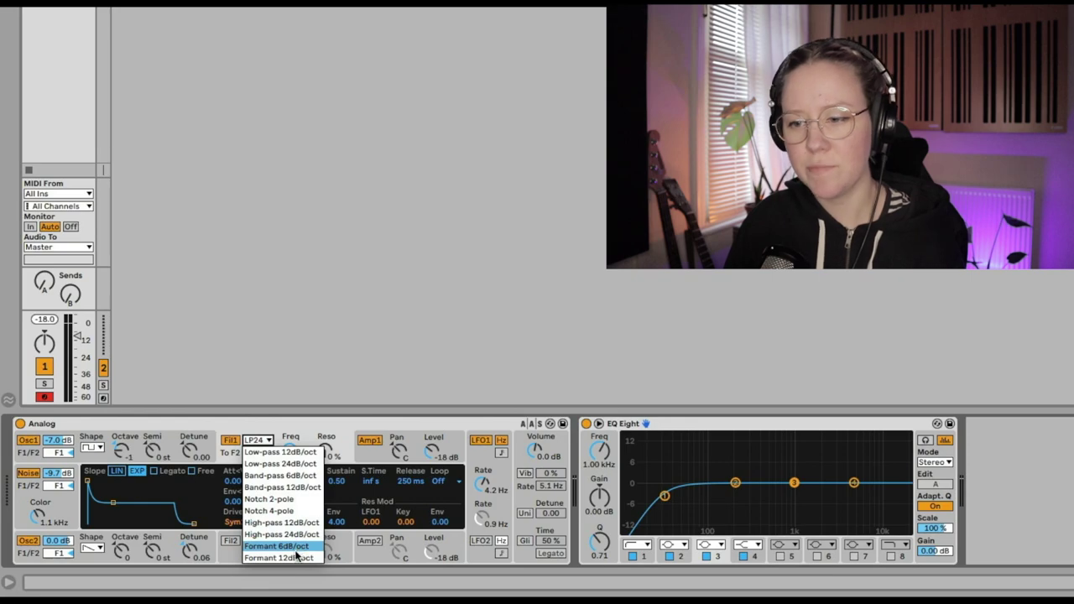
click(355, 462)
Enable filter 2, try its Follow option, and try filter 1's To F2 amount at 0 % before restoring it to 100 %.
drag(344, 402, 339, 328)
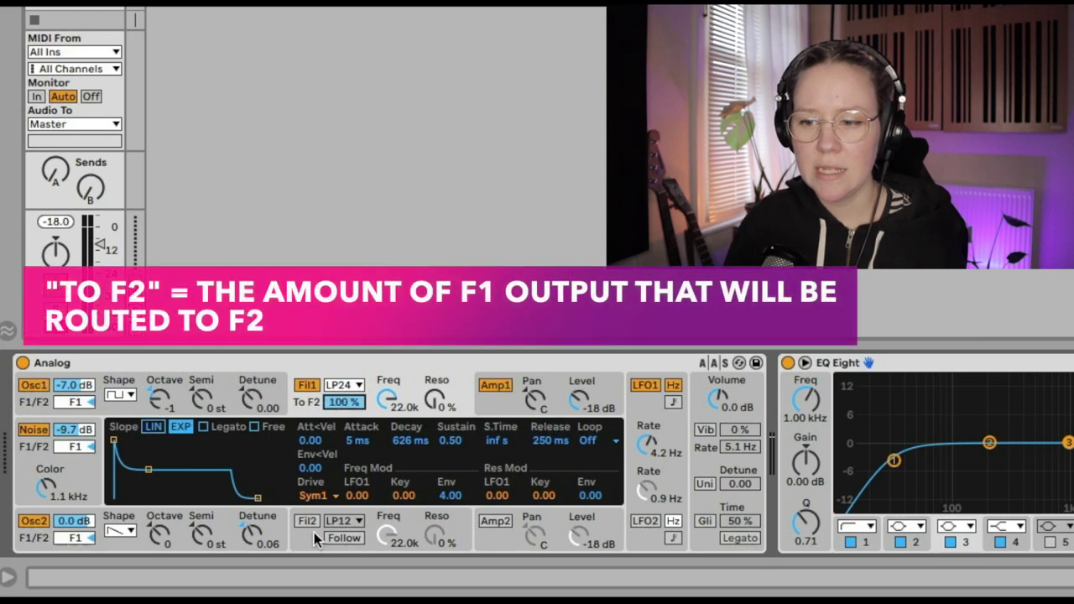
click(308, 525)
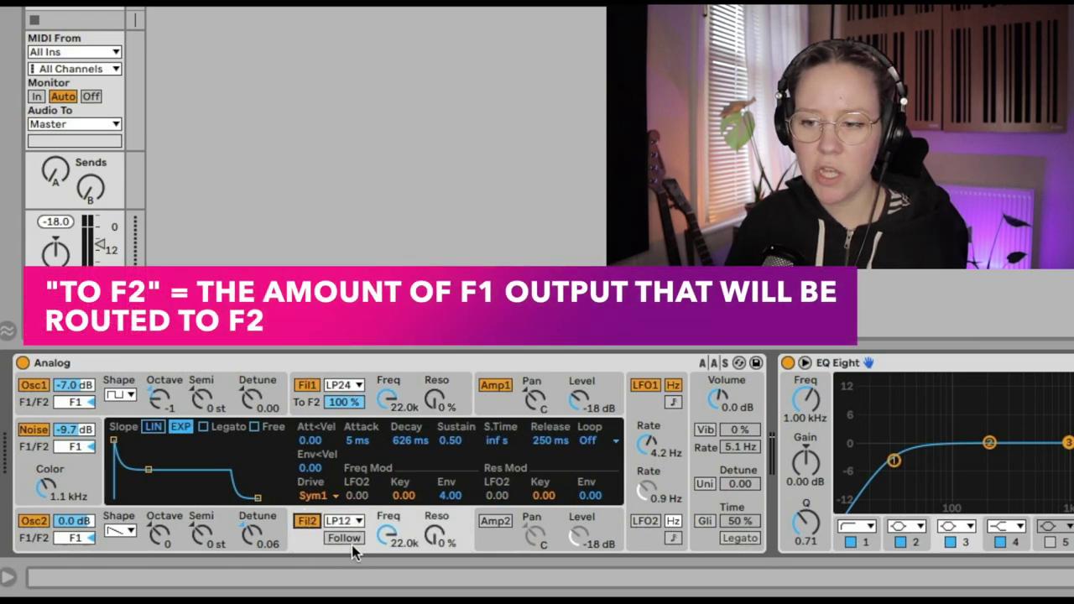
click(346, 539)
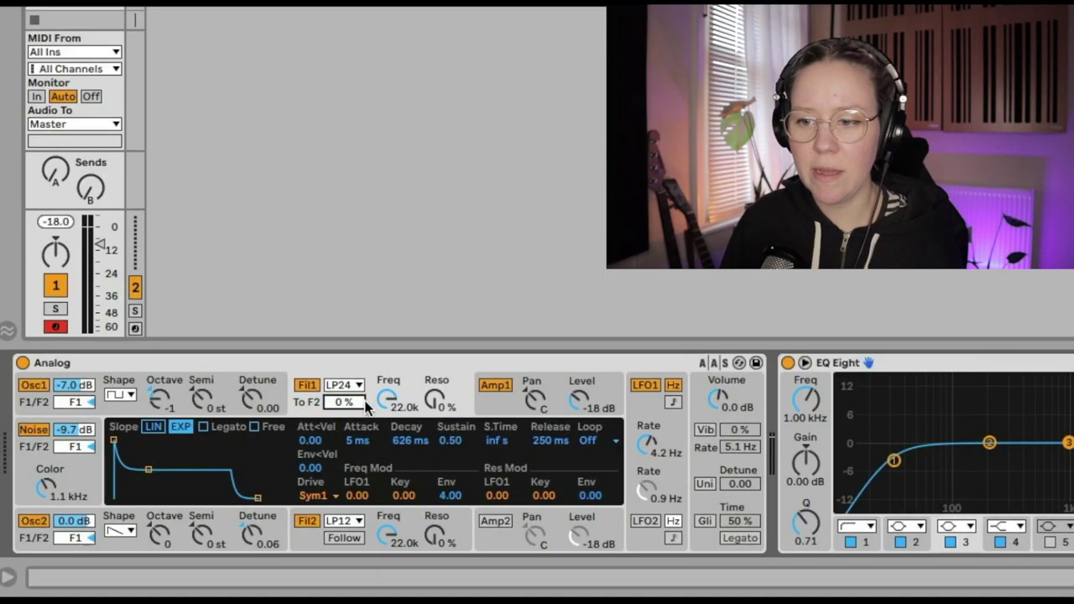
drag(367, 407, 386, 369)
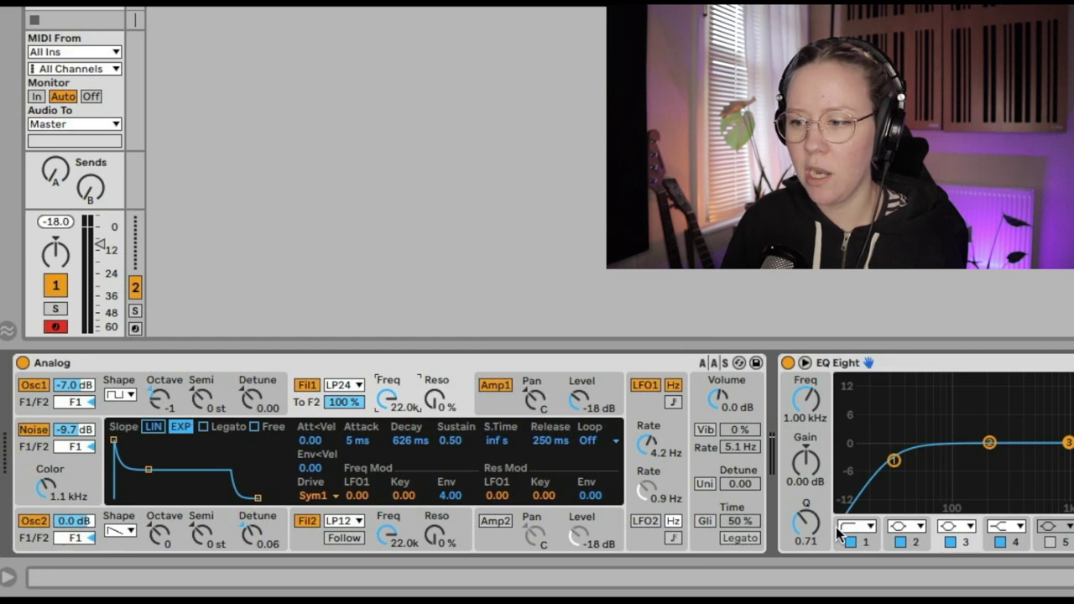
Set filter 1's type to Low-pass 12dB/oct and its frequency to 190.
click(344, 385)
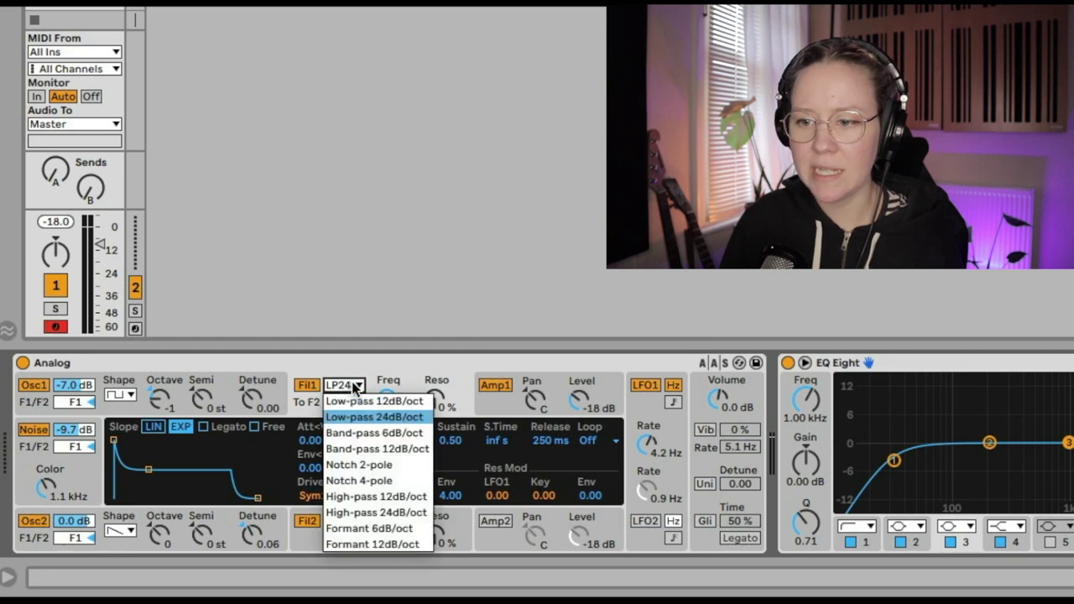
click(400, 402)
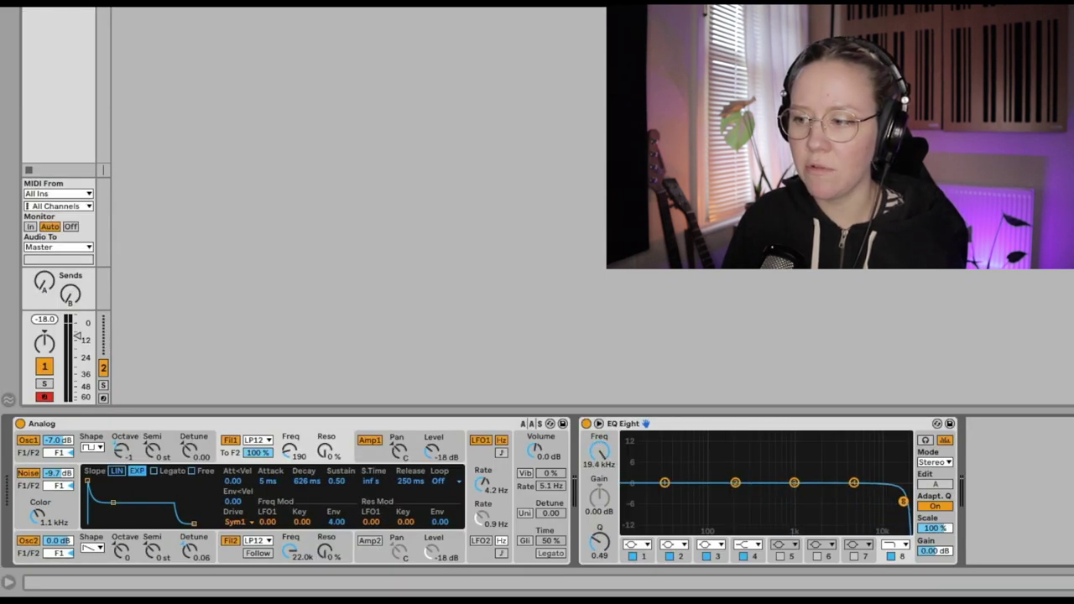
Illustrate a resonant low-pass in EQ Eight by moving band 8's high cut to 484 Hz and boosting band 1 by 4.83 dB at 39.1 Hz.
drag(812, 501, 768, 510)
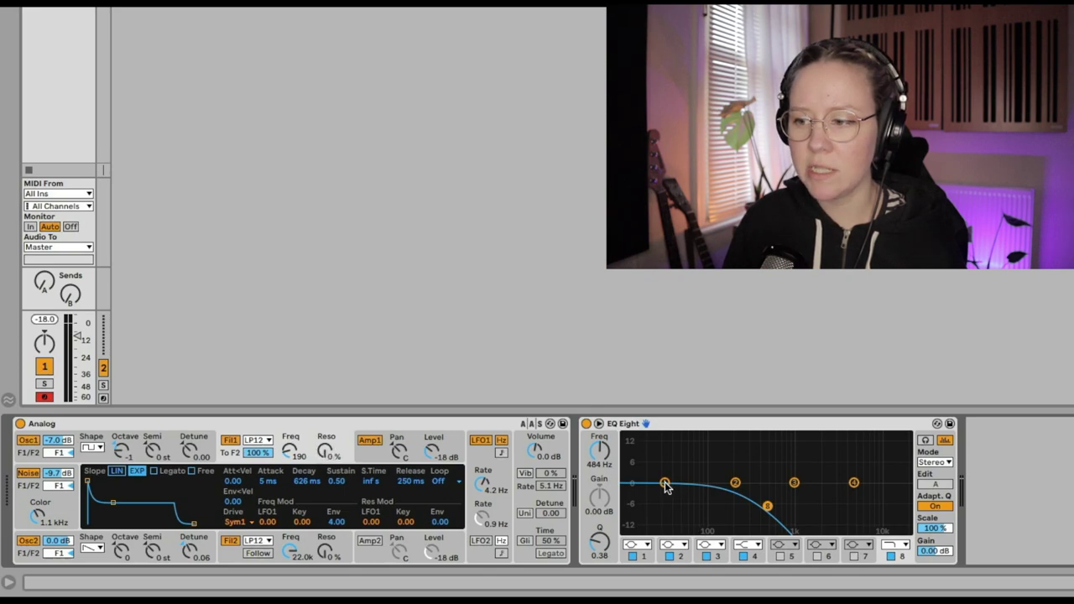
drag(665, 484, 682, 451)
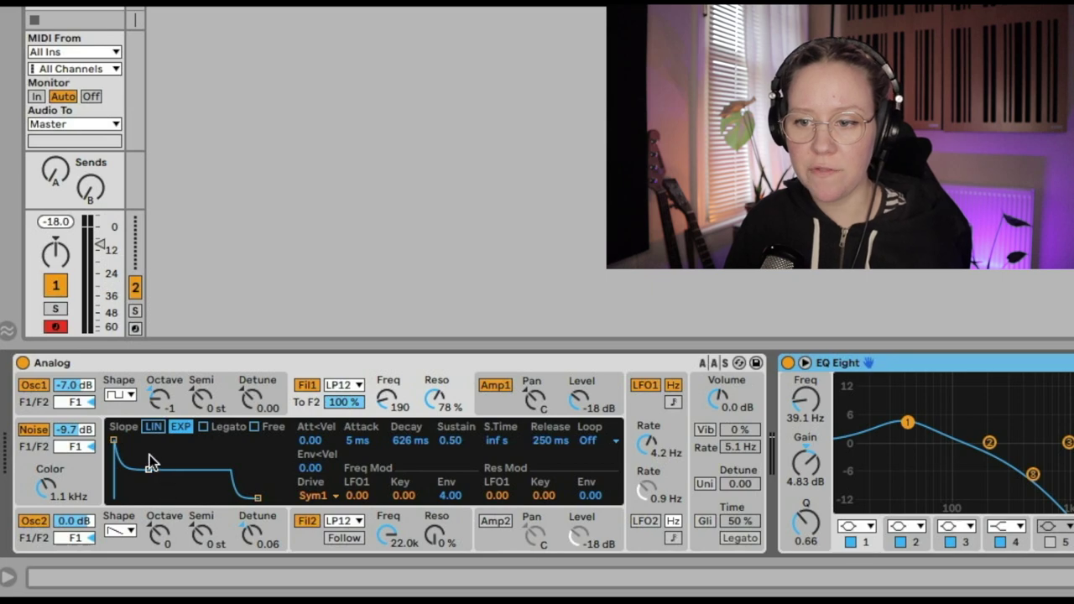
Reshape filter 1's envelope to attack 146 ms, decay 9.73 s, sustain 0.62, sustain time 43.3 s and release 2.30 s.
mouse_move(150, 468)
mouse_down()
mouse_move(201, 467)
mouse_move(165, 461)
mouse_up()
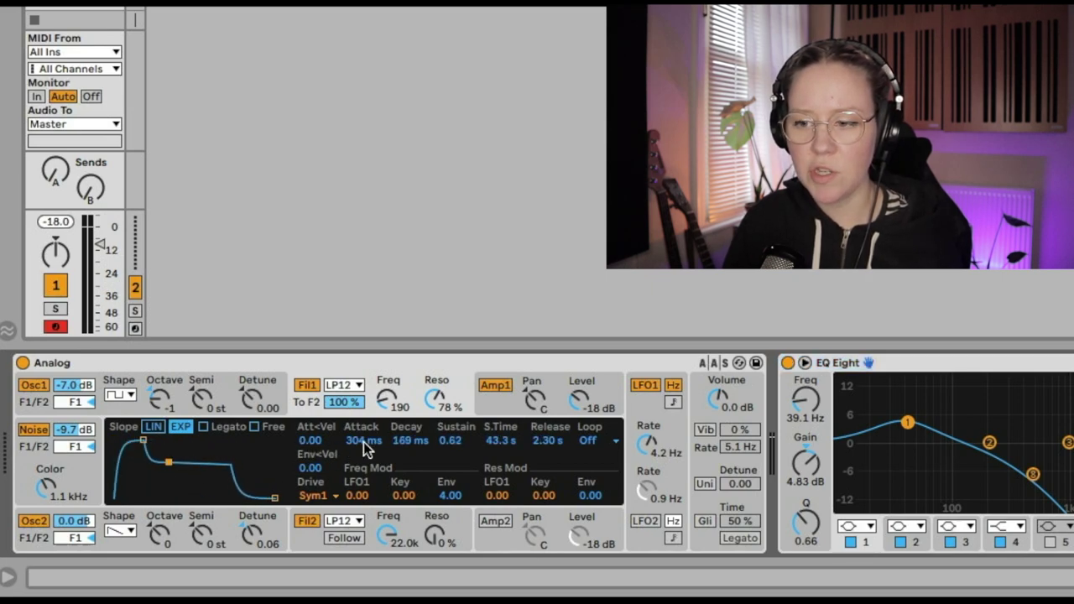
drag(143, 439, 128, 439)
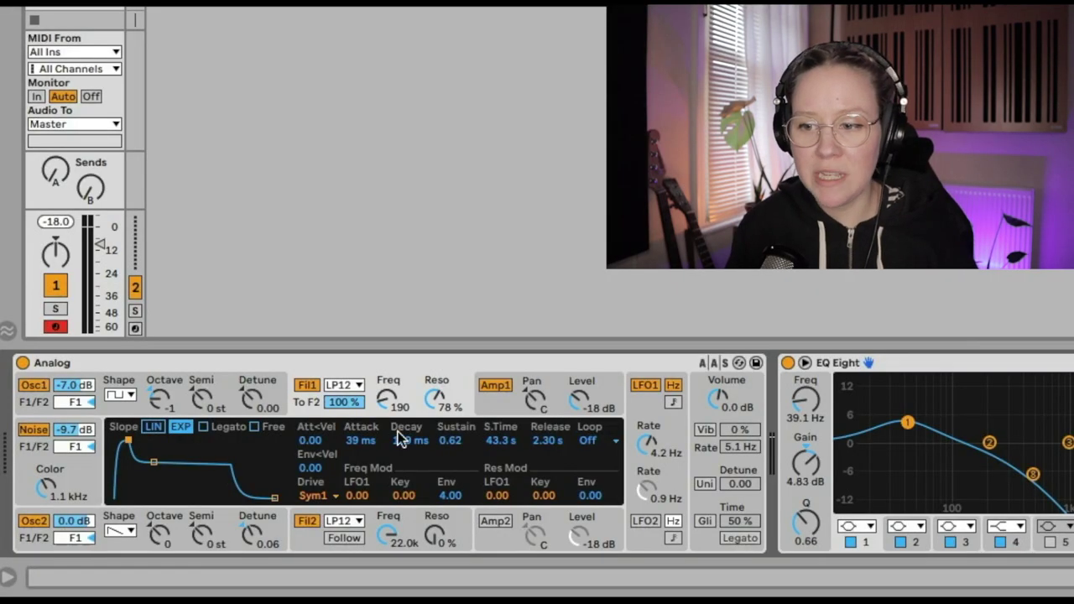
drag(147, 468, 148, 428)
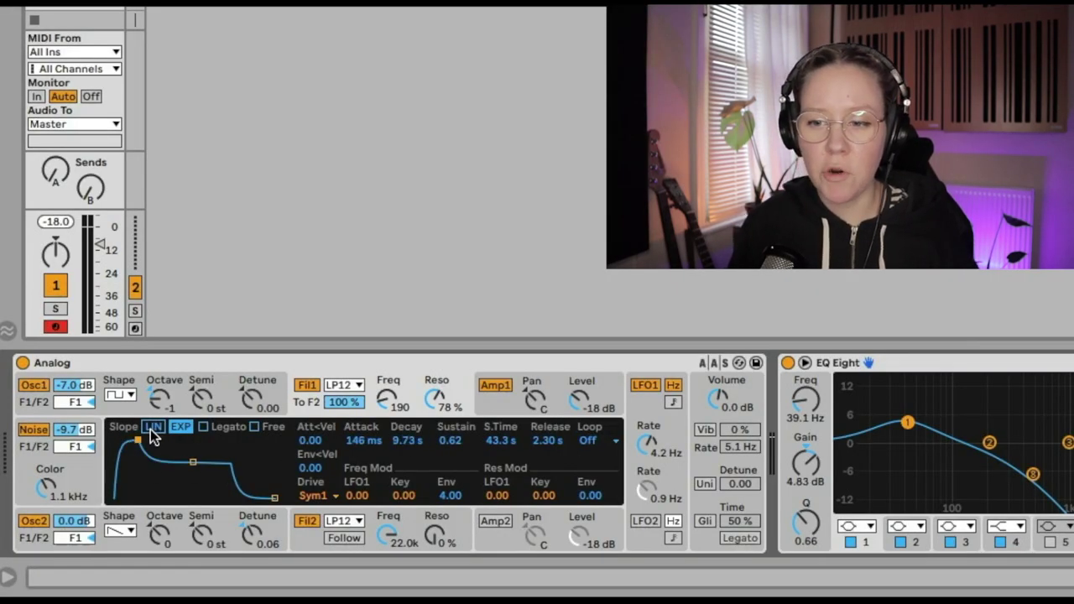
Compare linear and exponential slopes on filter 1's envelope, ending on exponential with attack 52 ms, decay 4.73 s and sustain 0.44.
click(152, 427)
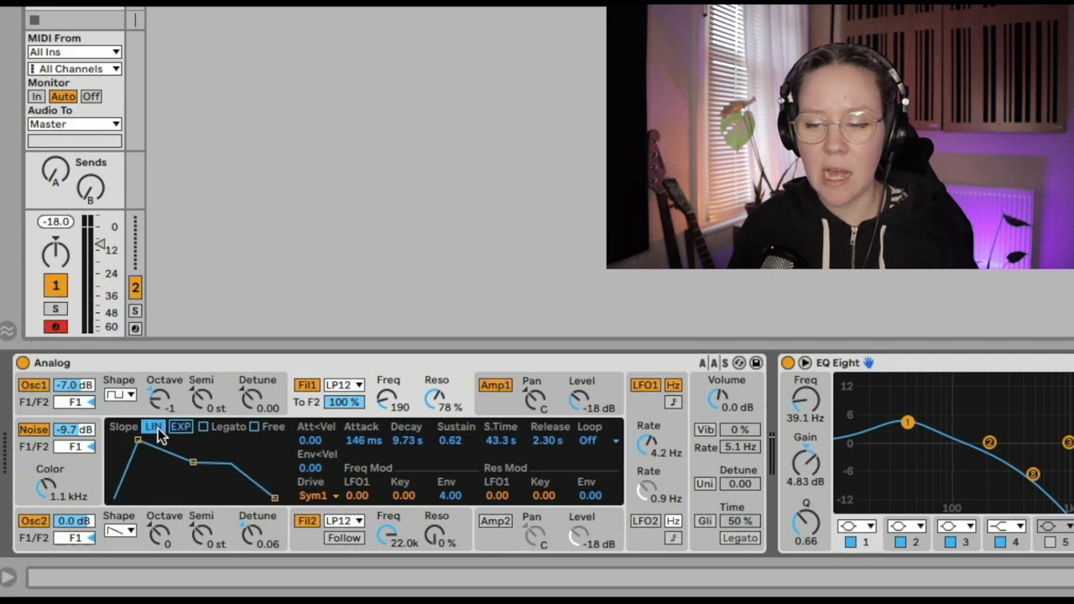
drag(137, 442, 135, 441)
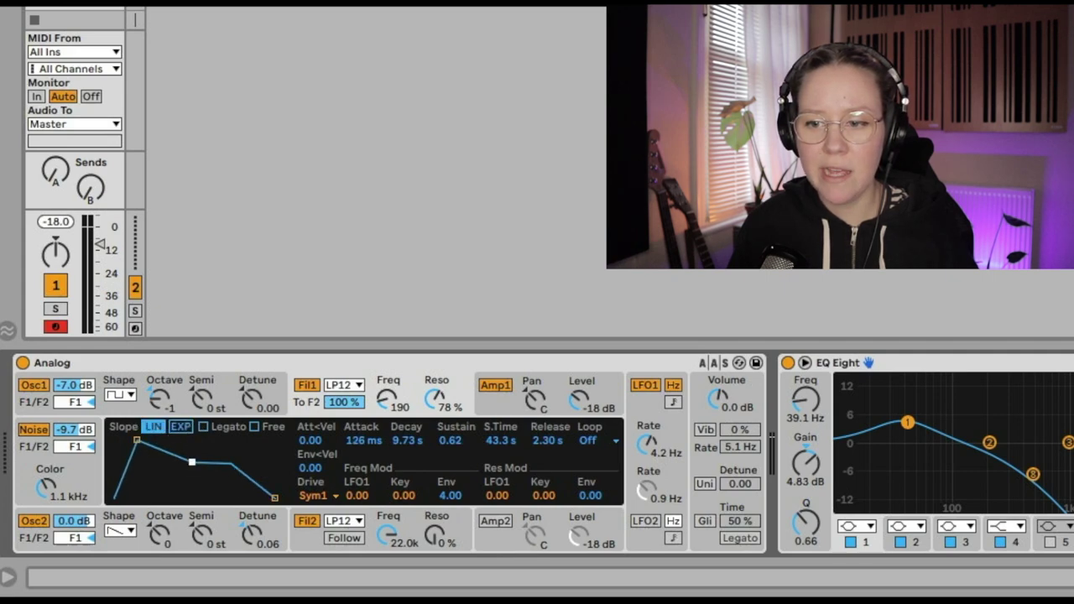
mouse_move(192, 463)
mouse_down()
mouse_move(165, 470)
mouse_move(191, 467)
mouse_move(187, 475)
mouse_up()
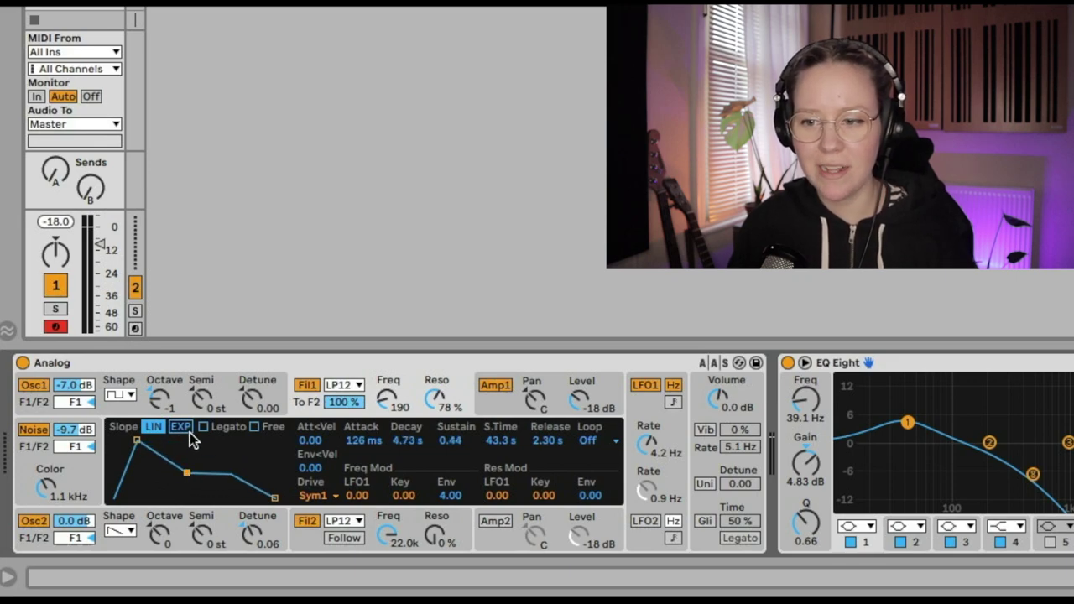
click(189, 430)
drag(137, 439, 129, 442)
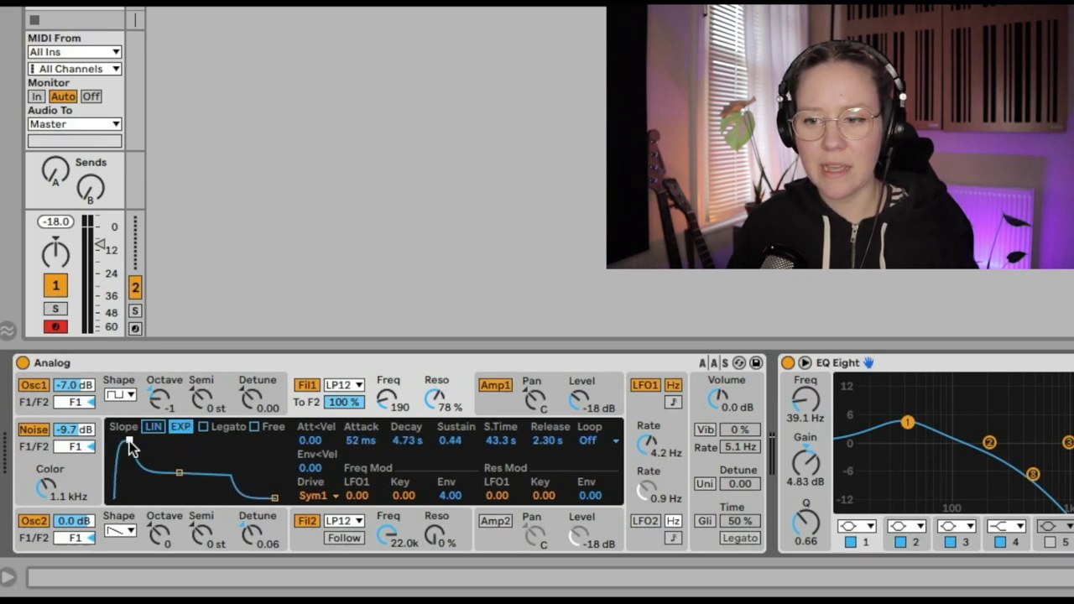
Try the Legato and Free options on filter 1's envelope, turn both off, and review its Loop modes, leaving Off selected.
click(202, 426)
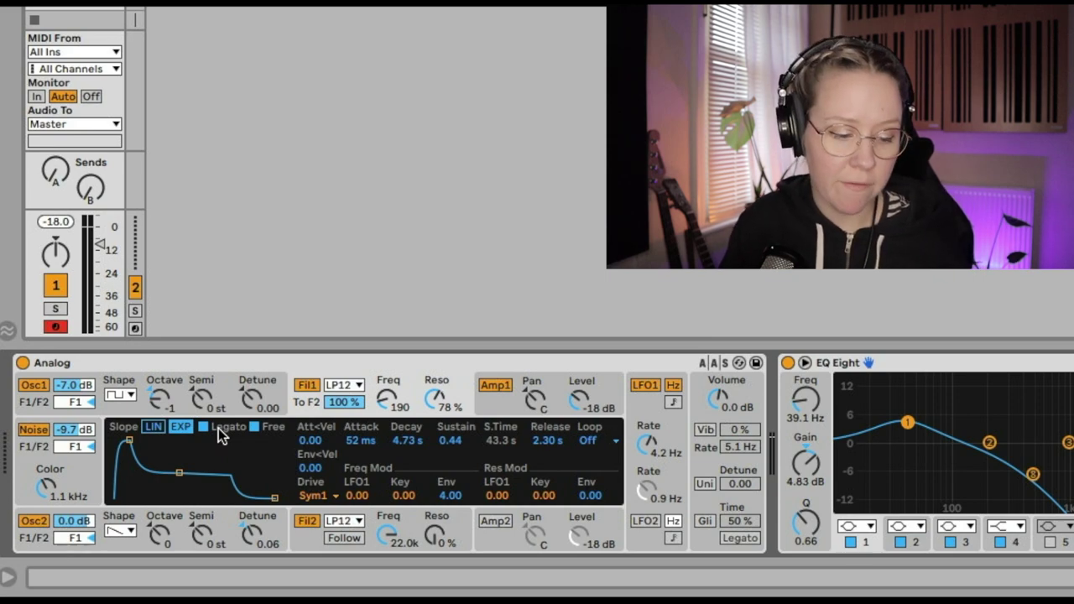
click(254, 427)
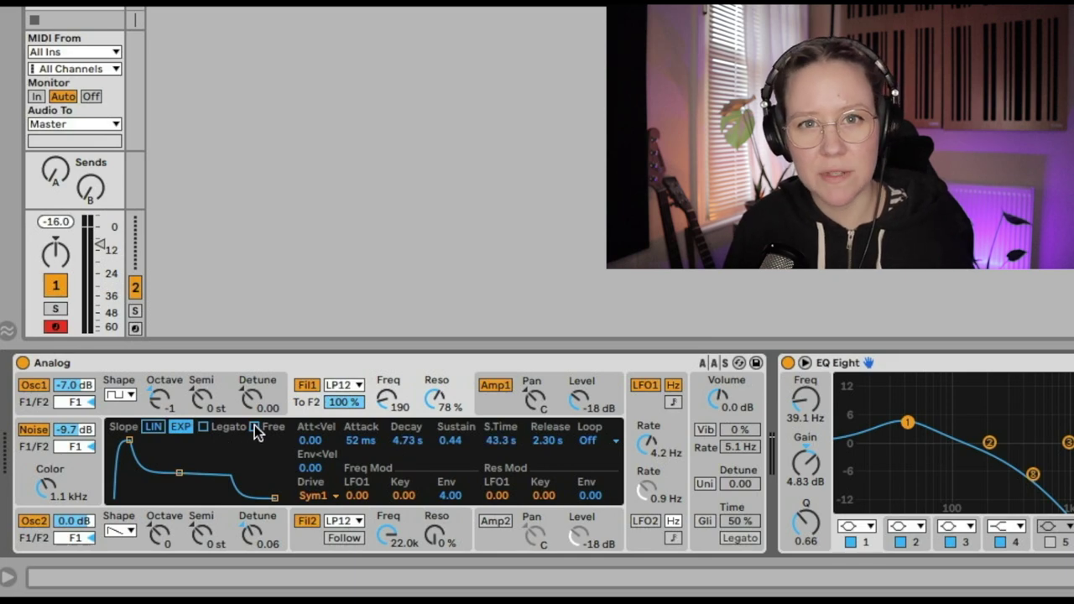
click(590, 441)
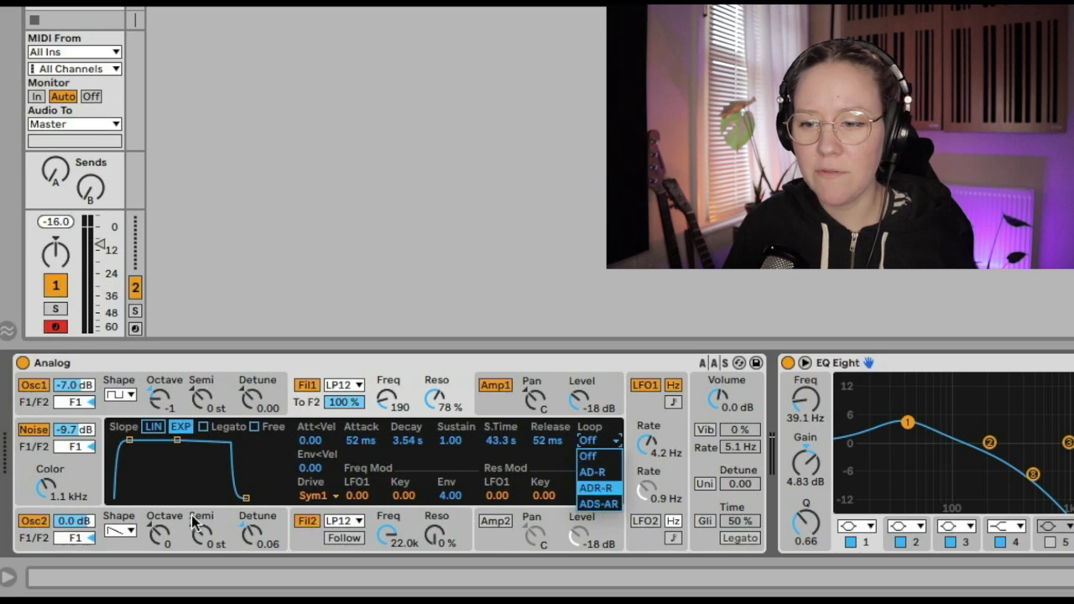
click(587, 456)
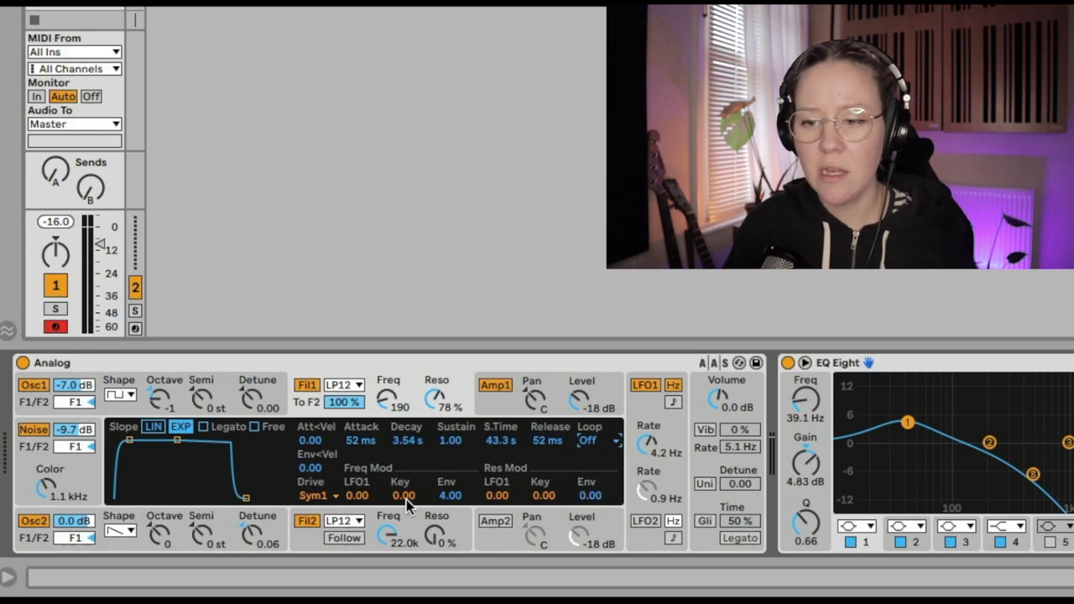
Read the help text for filter 1's envelope Loop modes and examine its Env<Vel velocity setting.
click(7, 577)
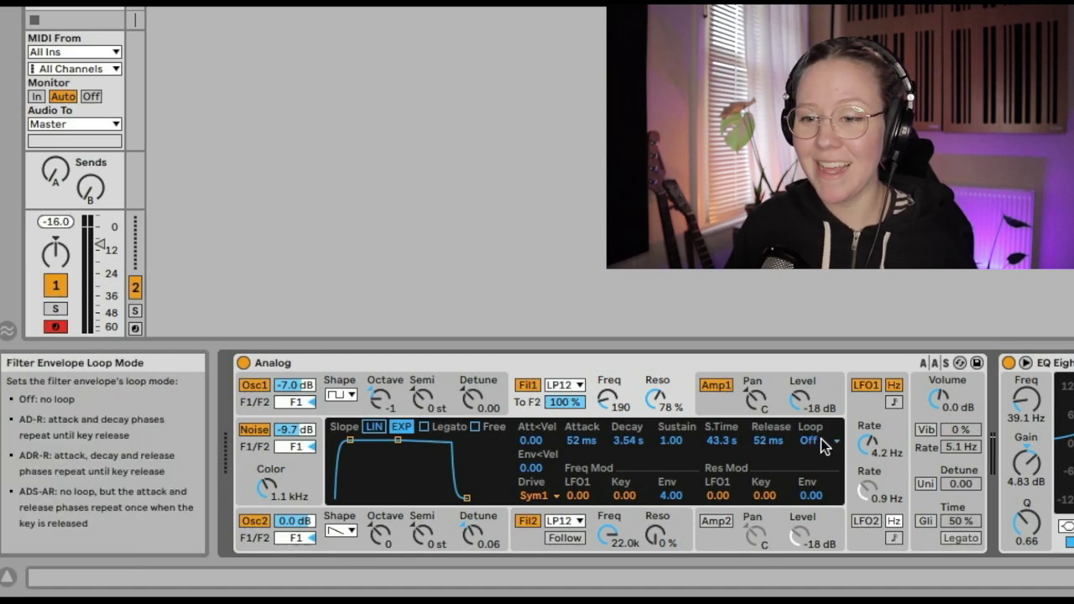
click(7, 577)
click(7, 578)
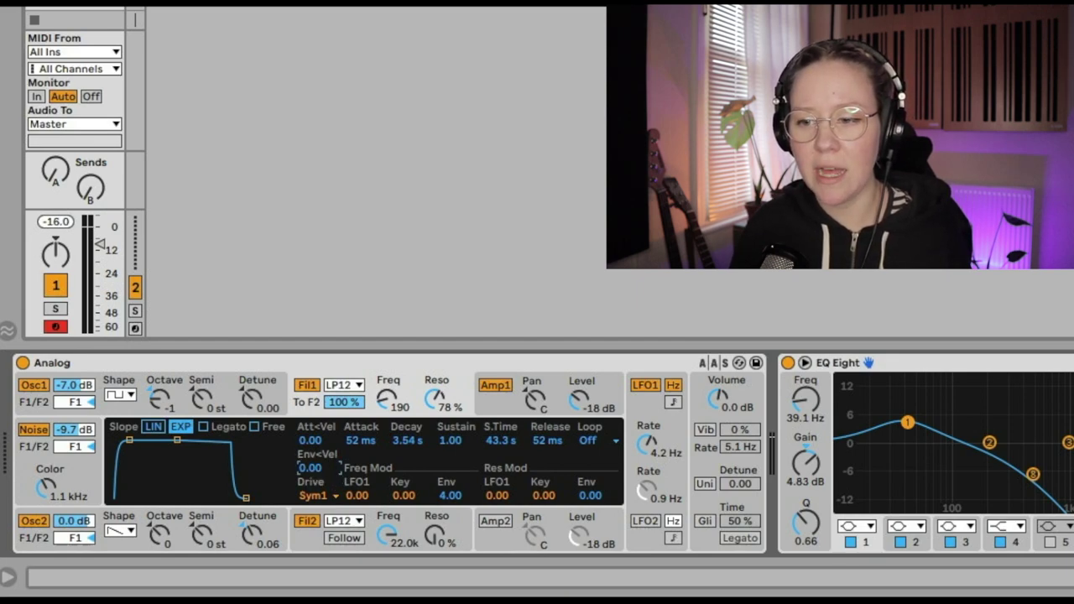
drag(309, 467, 311, 495)
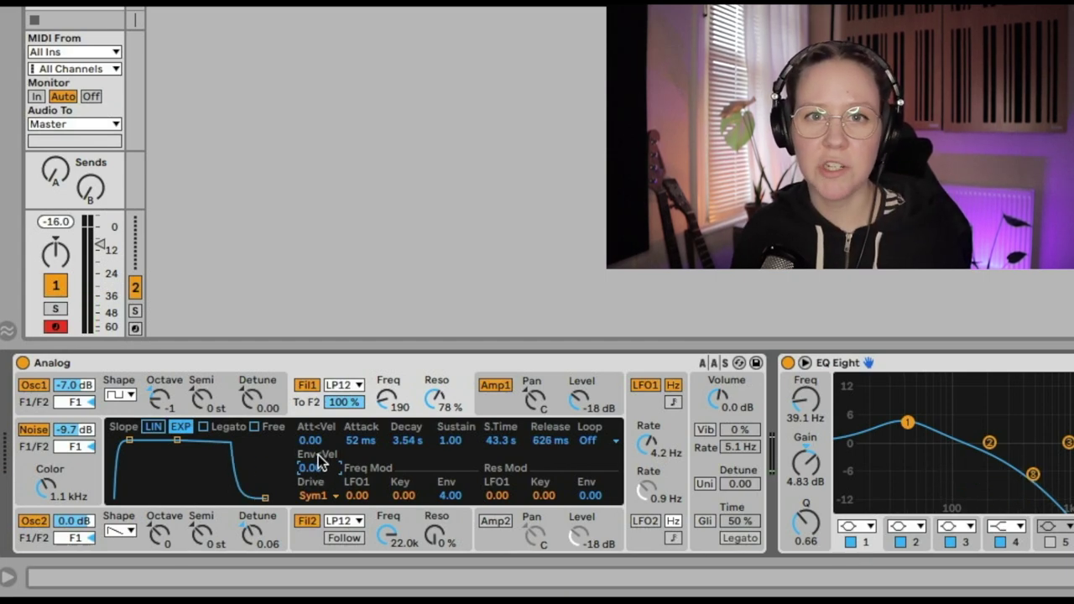
Review filter 1's Drive types, try Sym3, and set Drive to Off.
click(319, 496)
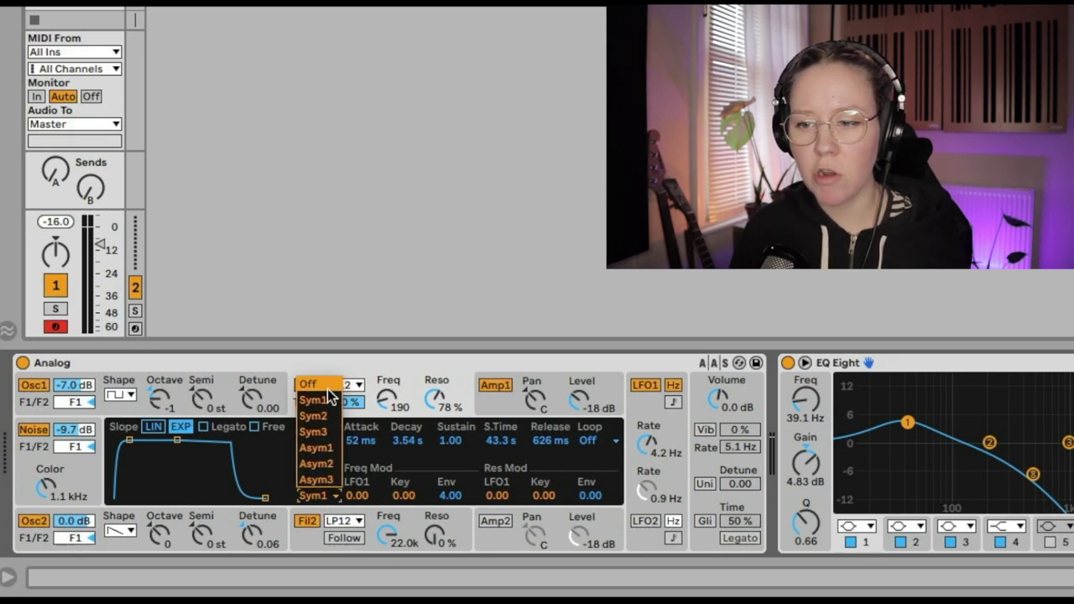
click(327, 495)
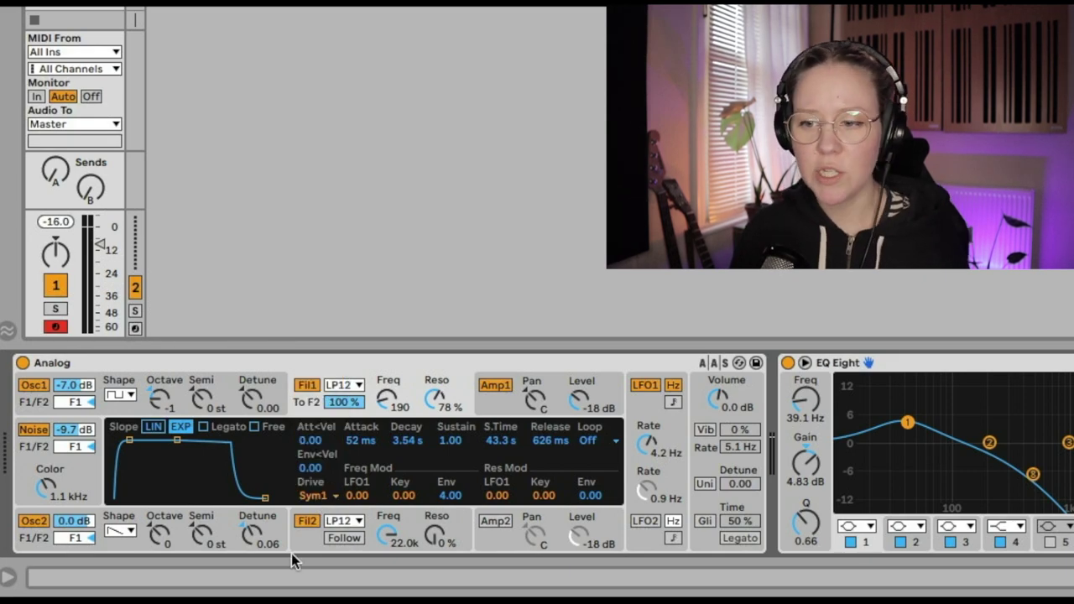
click(316, 495)
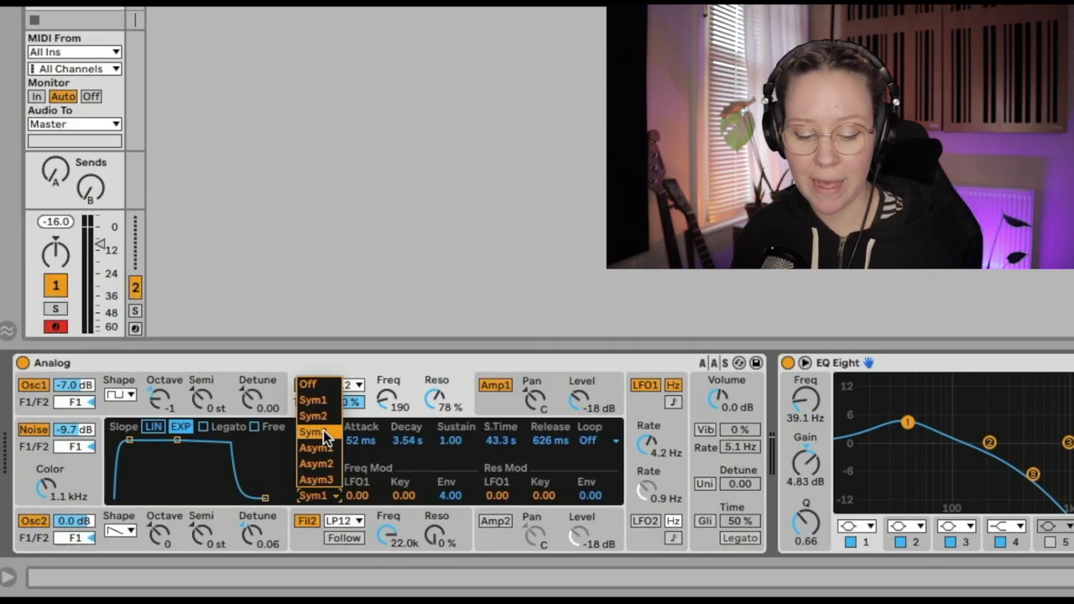
click(323, 428)
key(Delete)
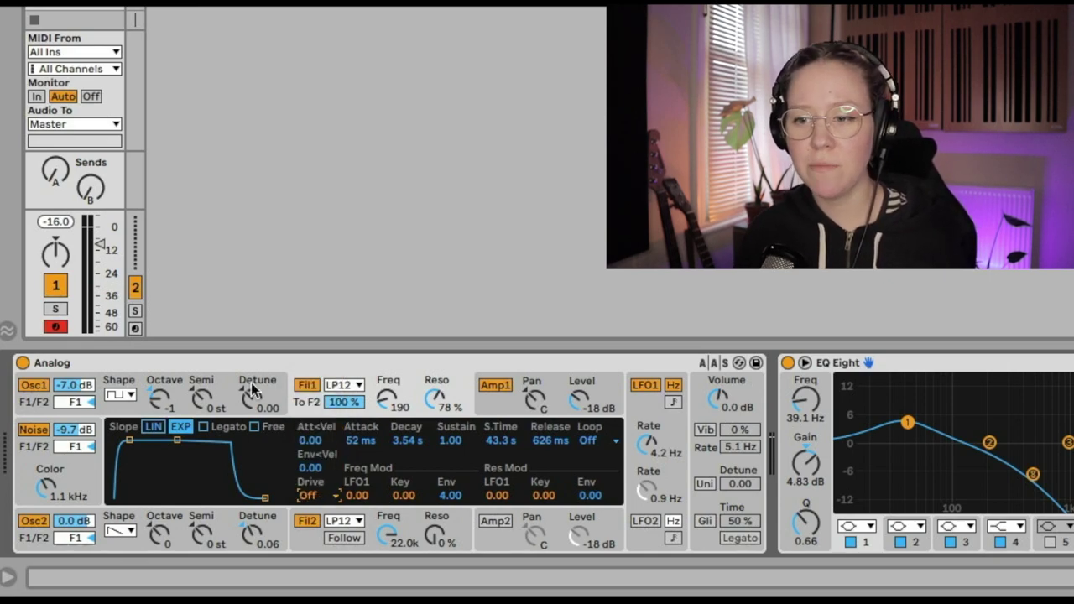
Try LFO1 frequency modulation of 4.00 on filter 1, reset it to 0.00, and delete EQ Eight.
click(223, 377)
click(377, 387)
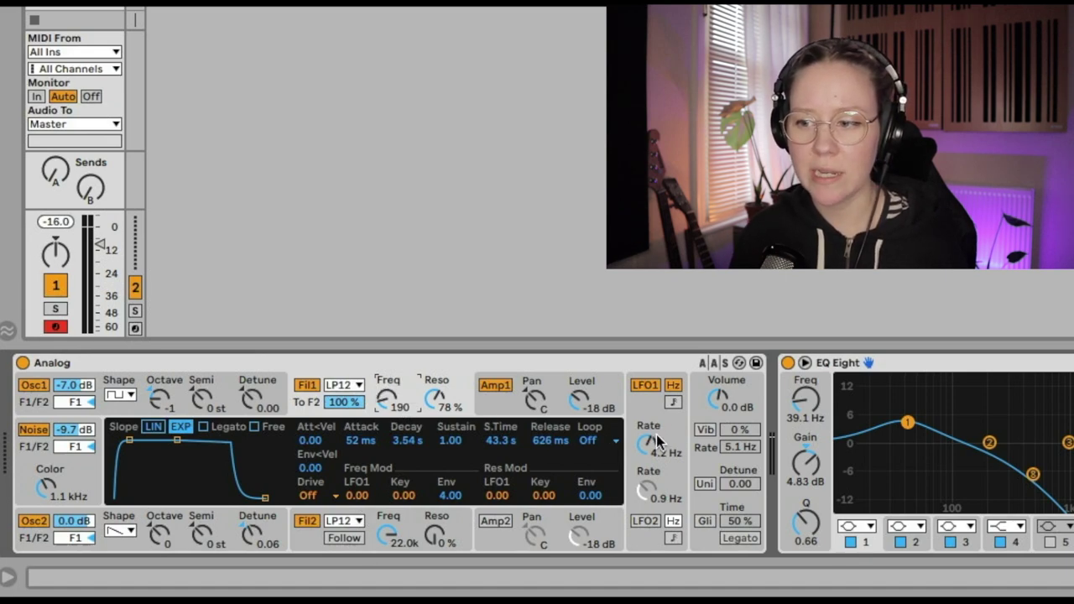
drag(341, 494, 341, 479)
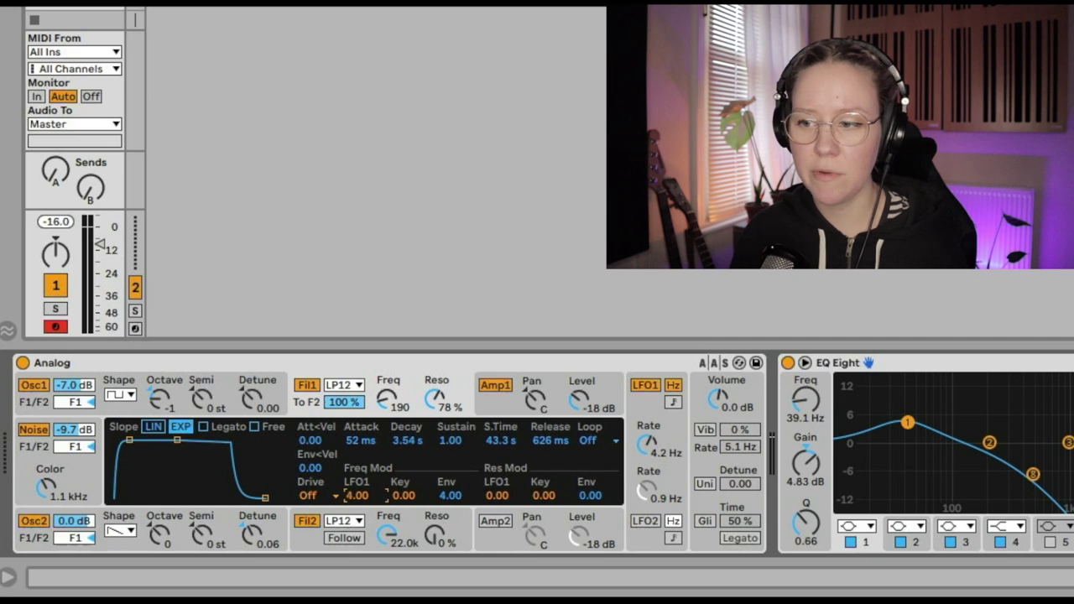
key(Delete)
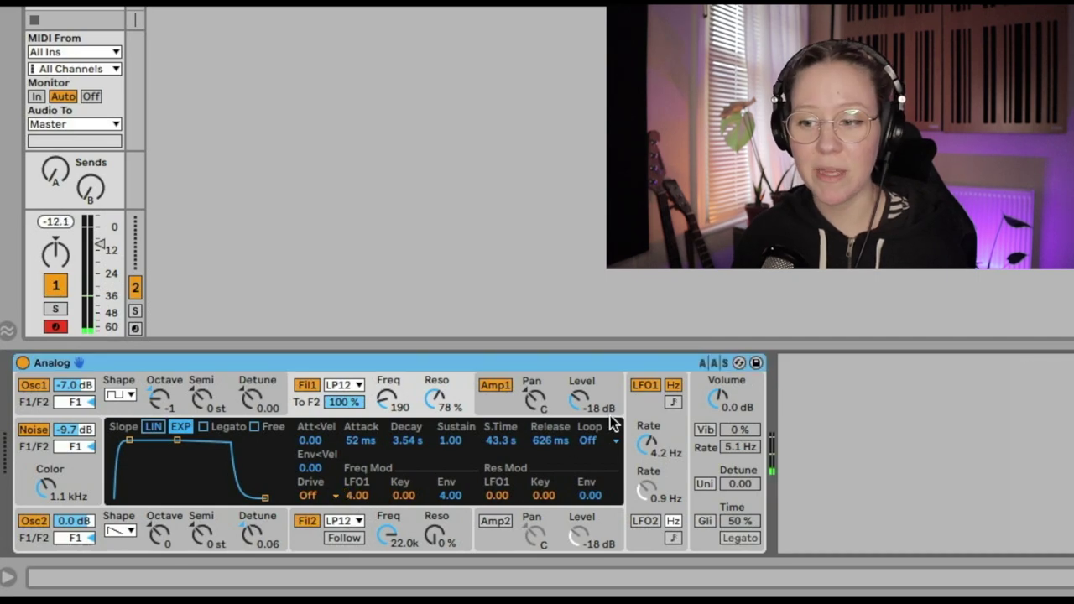
click(357, 495)
key(Delete)
Try a Key modulation amount of 3.18 on filter 1's frequency.
click(403, 495)
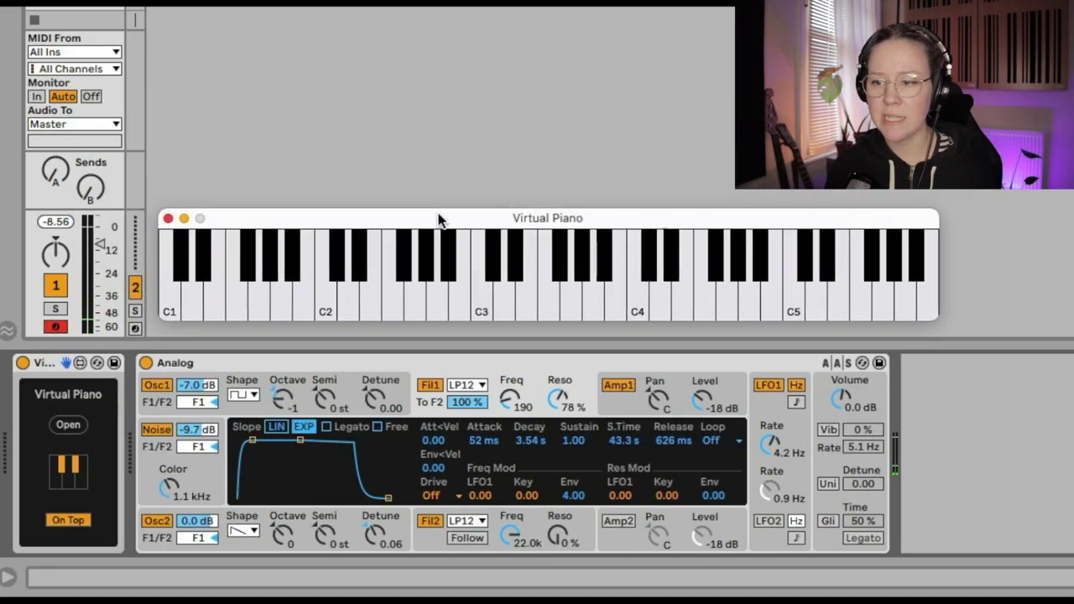
click(526, 496)
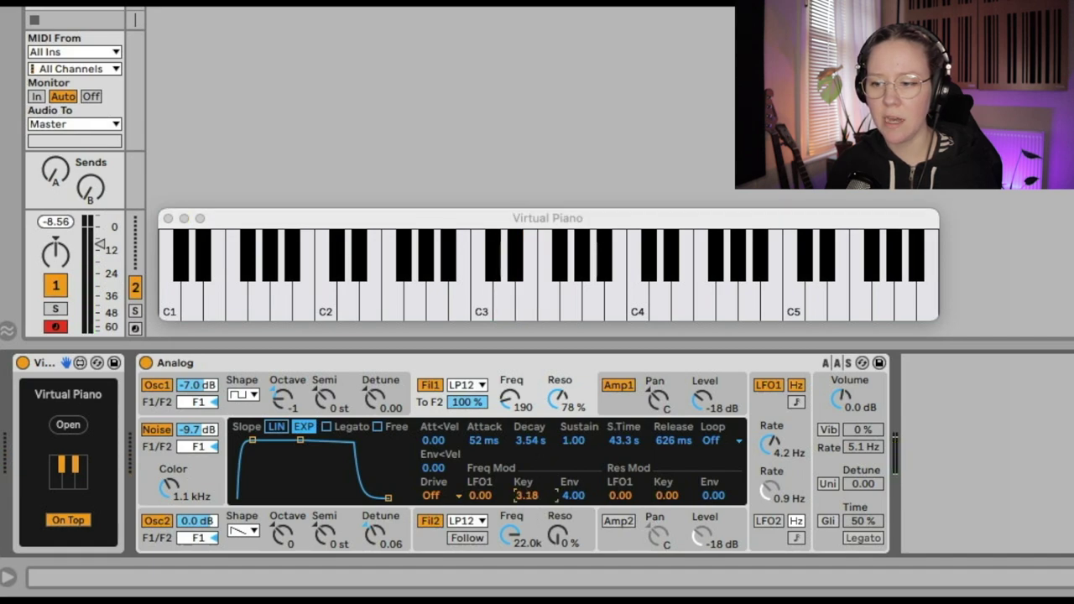
drag(527, 497, 527, 461)
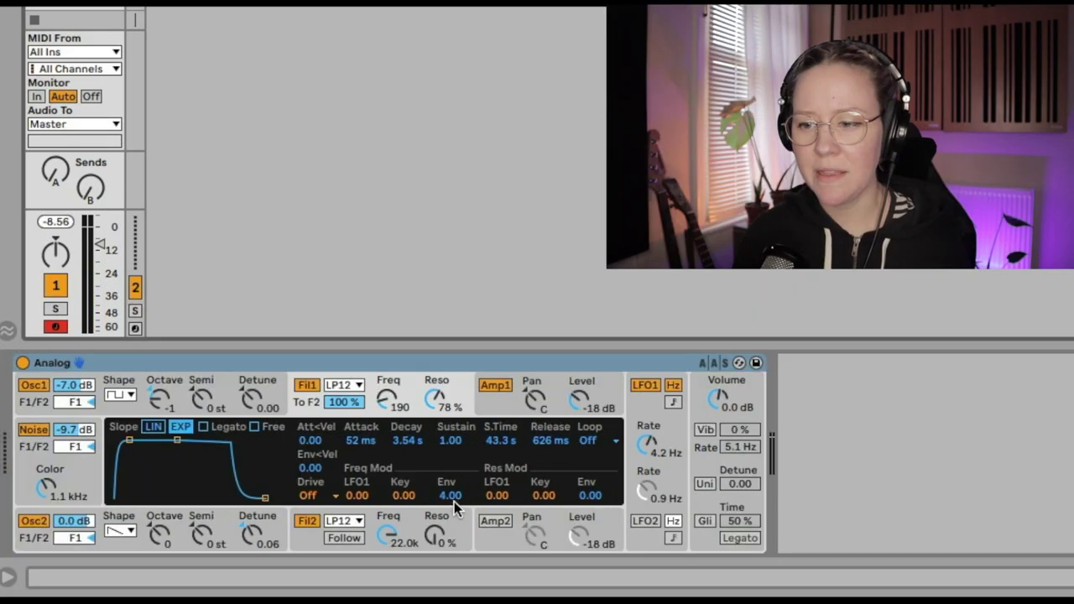
Compare envelope modulation amounts of 16.00 and 0.00 on filter 1's frequency.
click(452, 496)
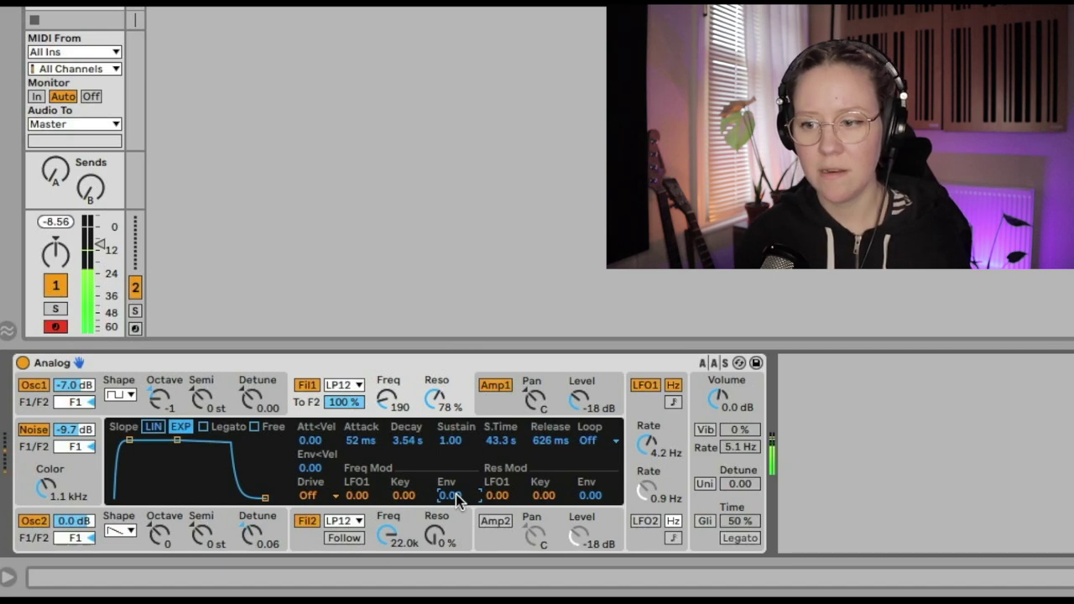
text(16)
key(Return)
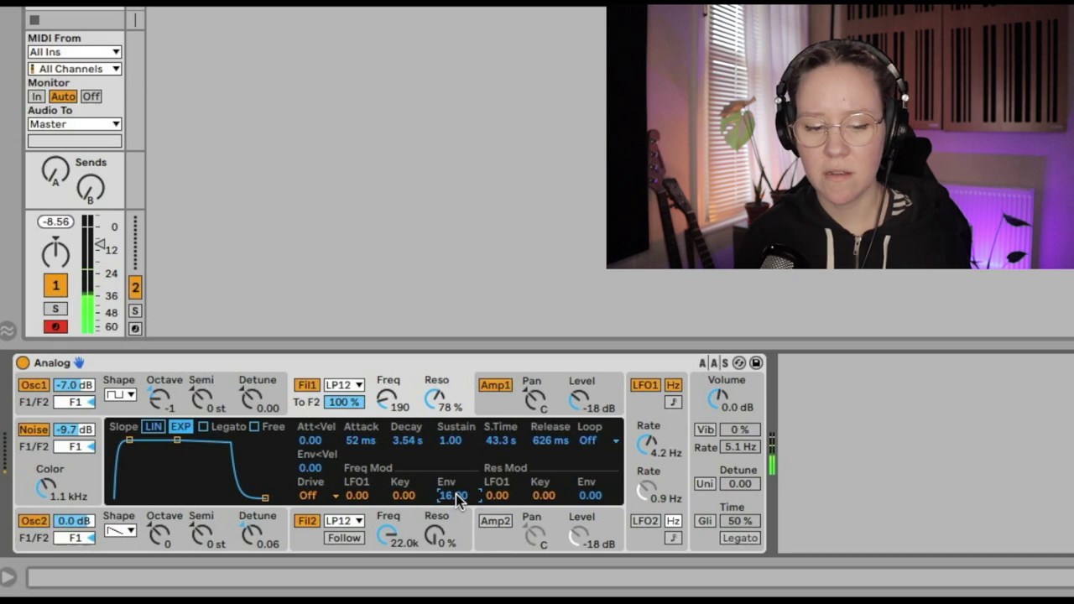
drag(455, 494, 455, 524)
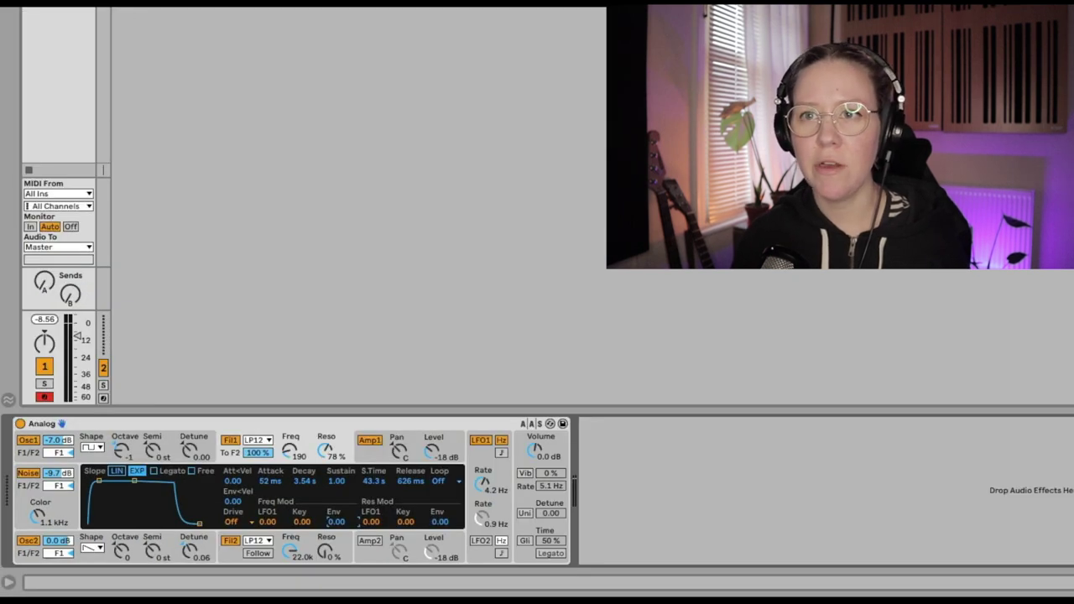
Add EQ Eight after Analog and boost band 2 to illustrate a resonance peak.
key(ctrl+alt+b)
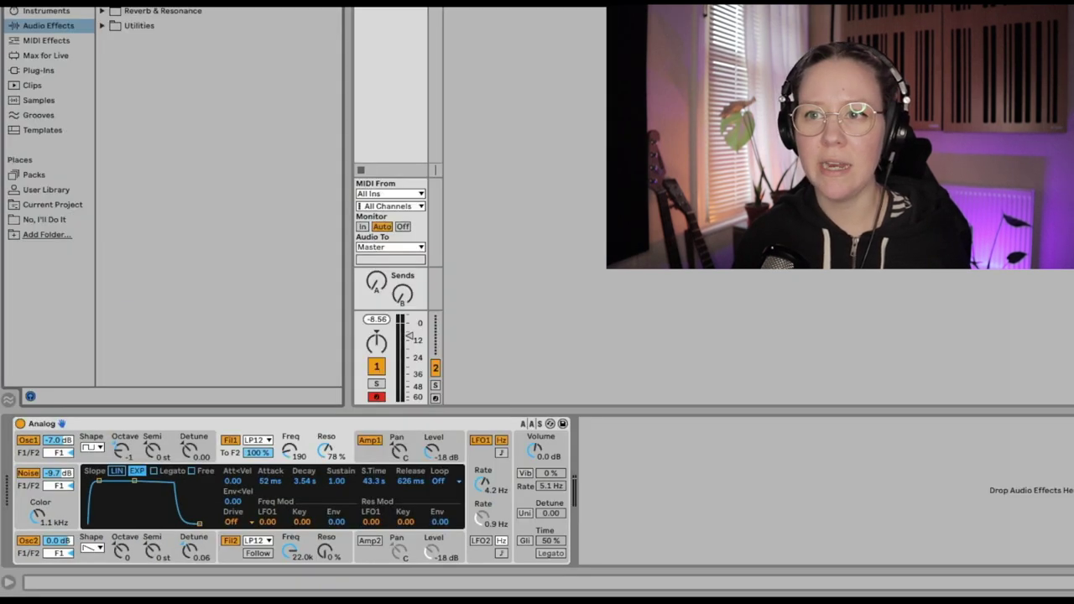
key(Return)
key(ctrl+alt+b)
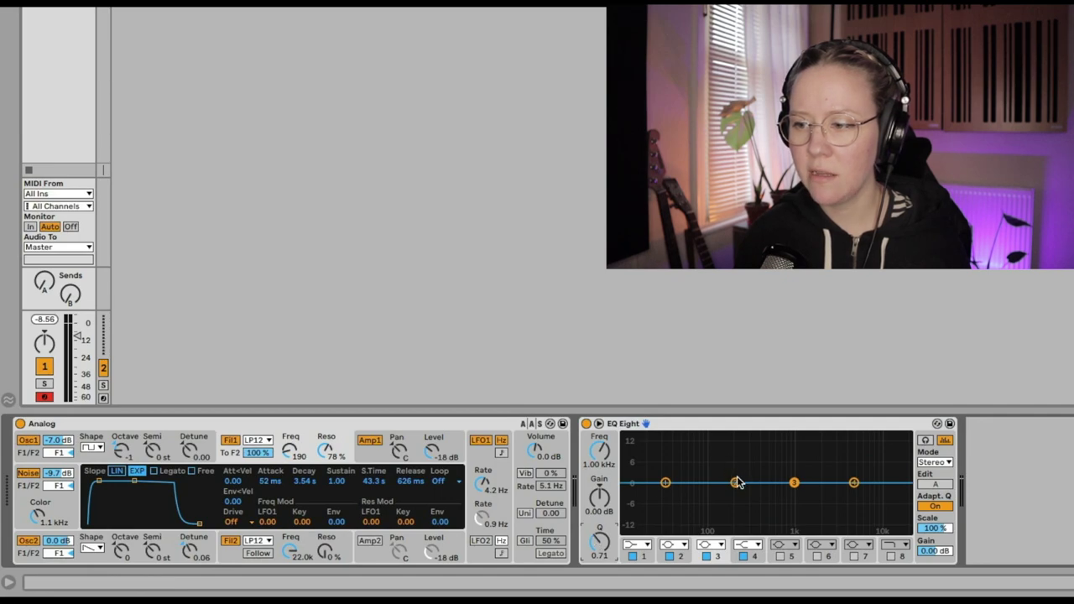
drag(734, 482, 734, 436)
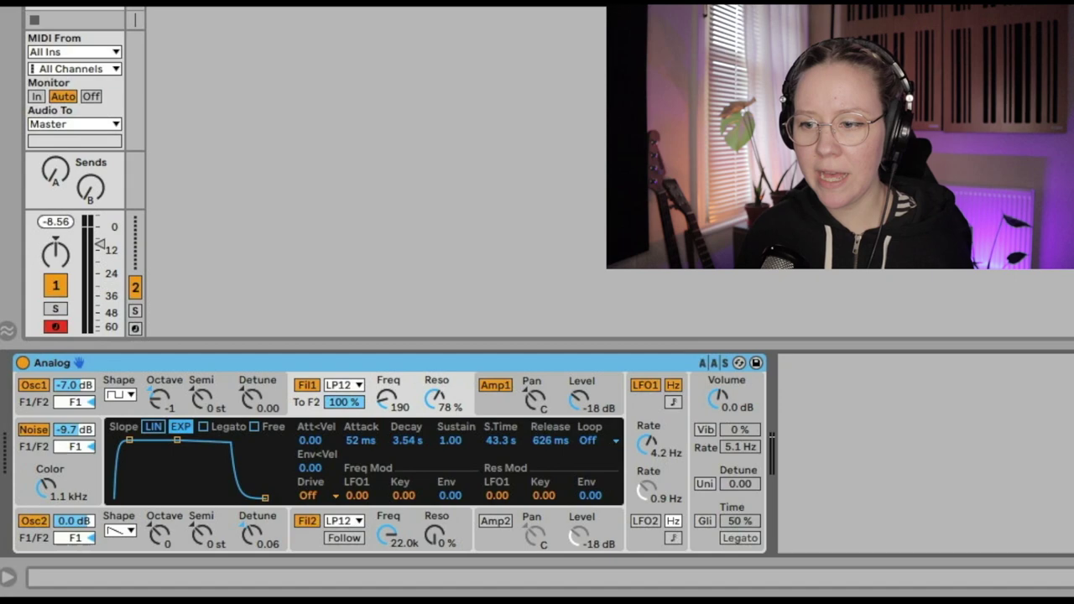
Try an LFO1 resonance modulation amount of 4.00 on filter 1.
click(498, 495)
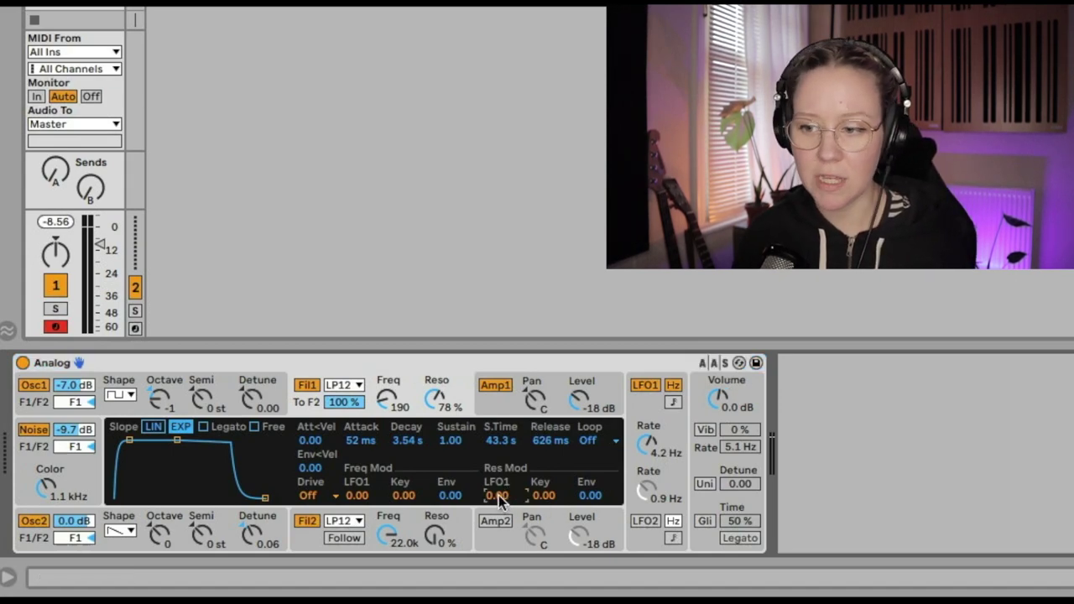
drag(503, 502, 503, 457)
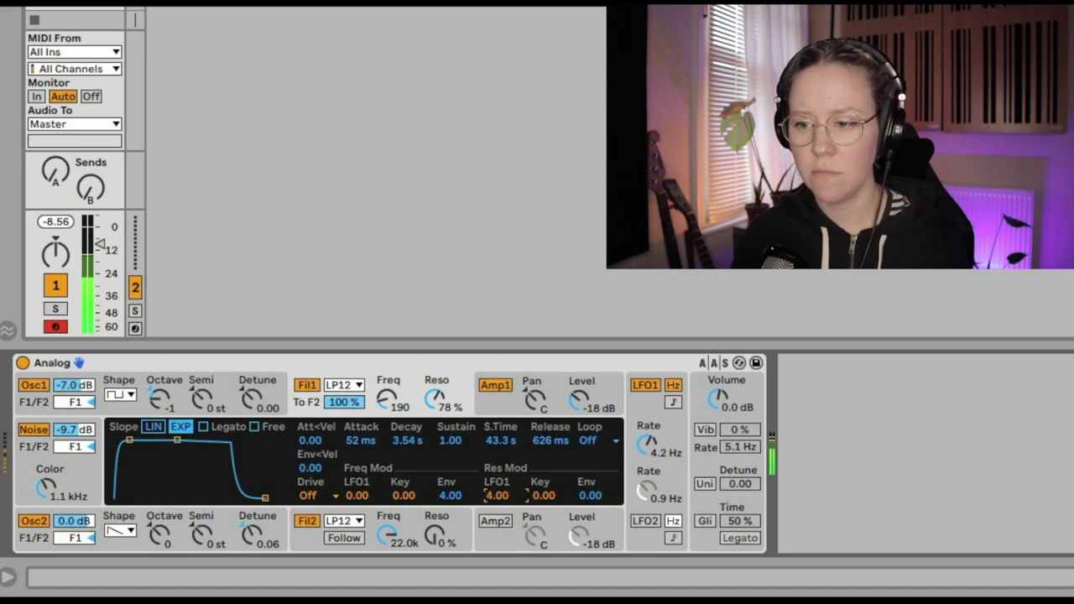
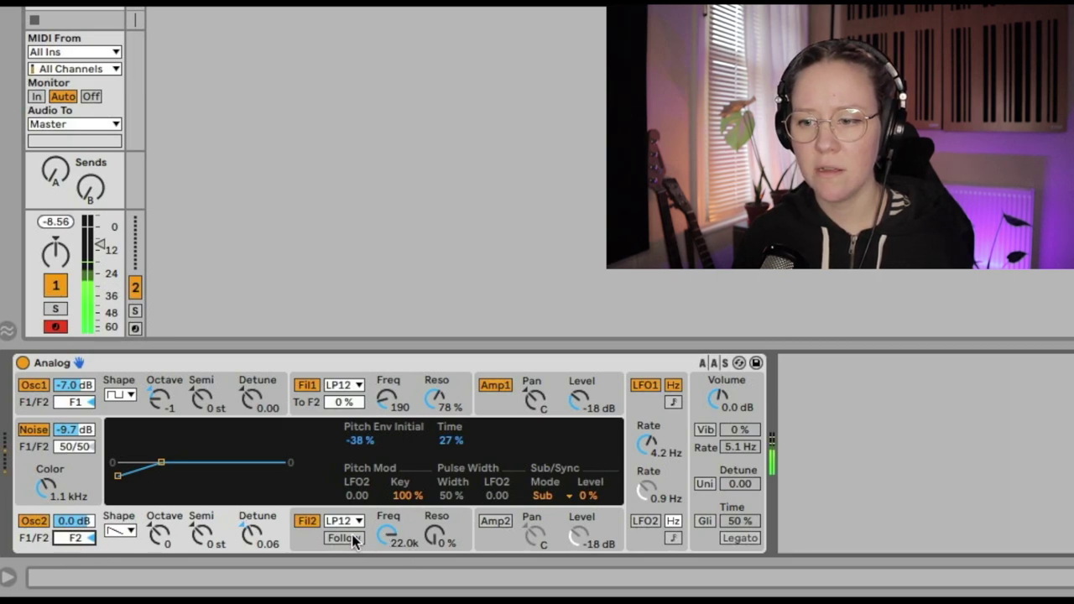
Give filter 2 a linear envelope with attack 19 ms, decay 9.73 s and sustain 0.62, and set its Drive to Asym1.
click(306, 539)
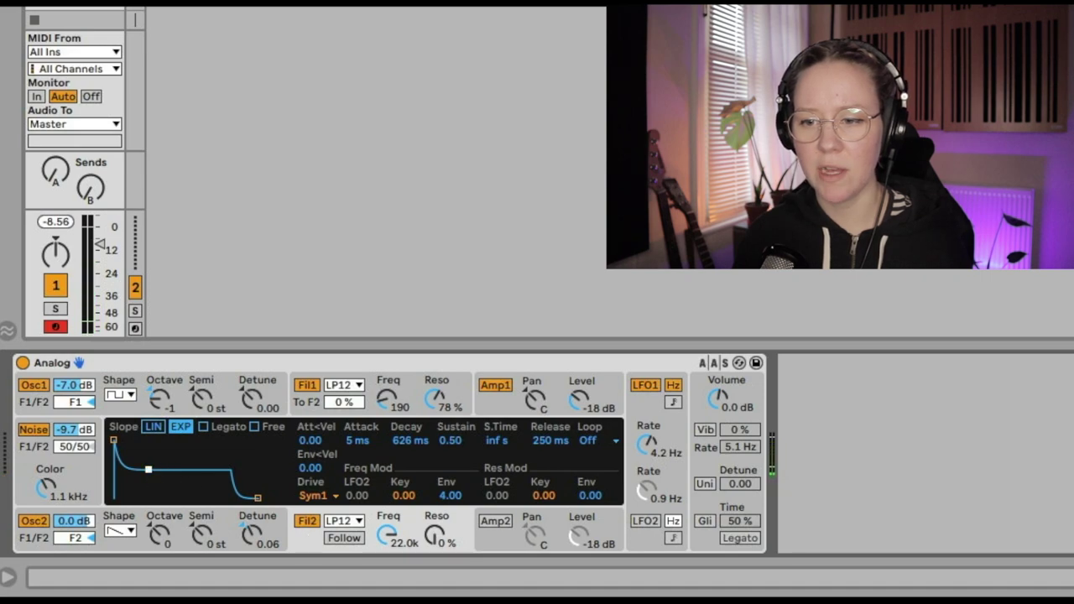
click(155, 426)
drag(149, 460, 172, 461)
drag(114, 441, 123, 441)
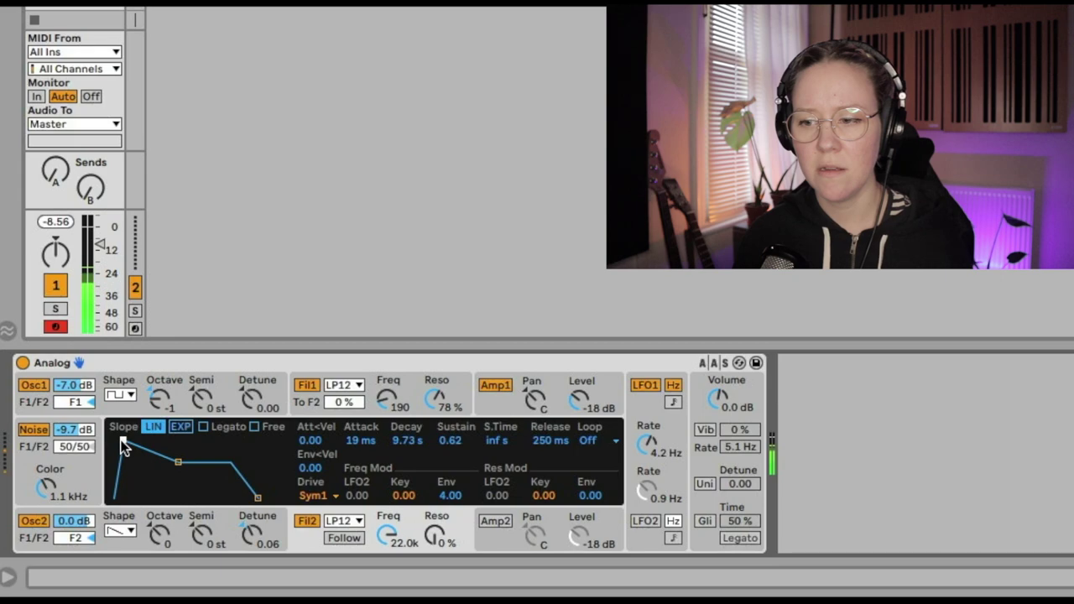
click(312, 498)
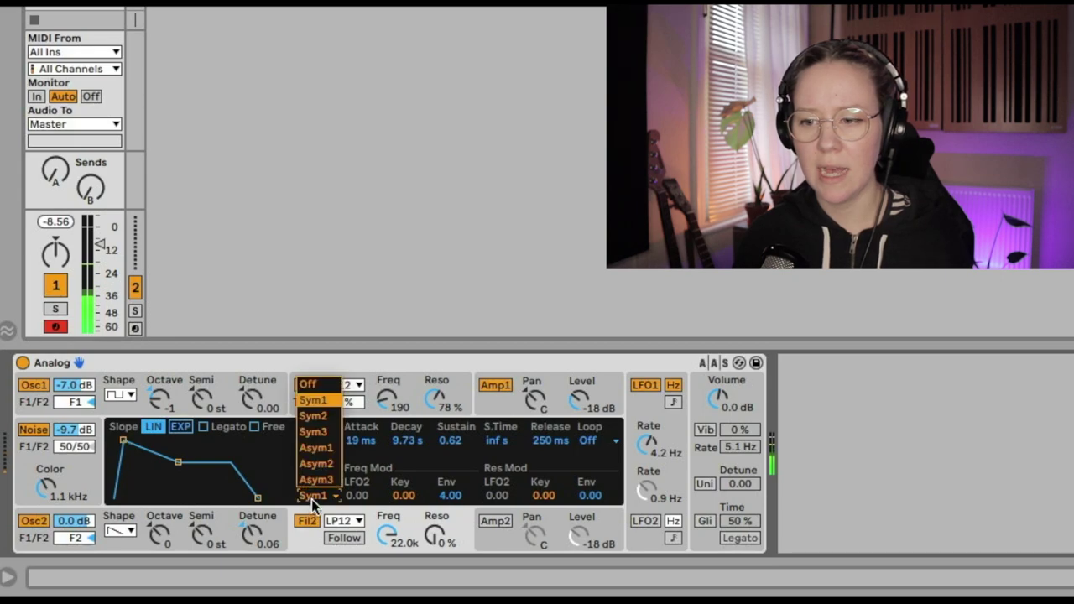
click(327, 451)
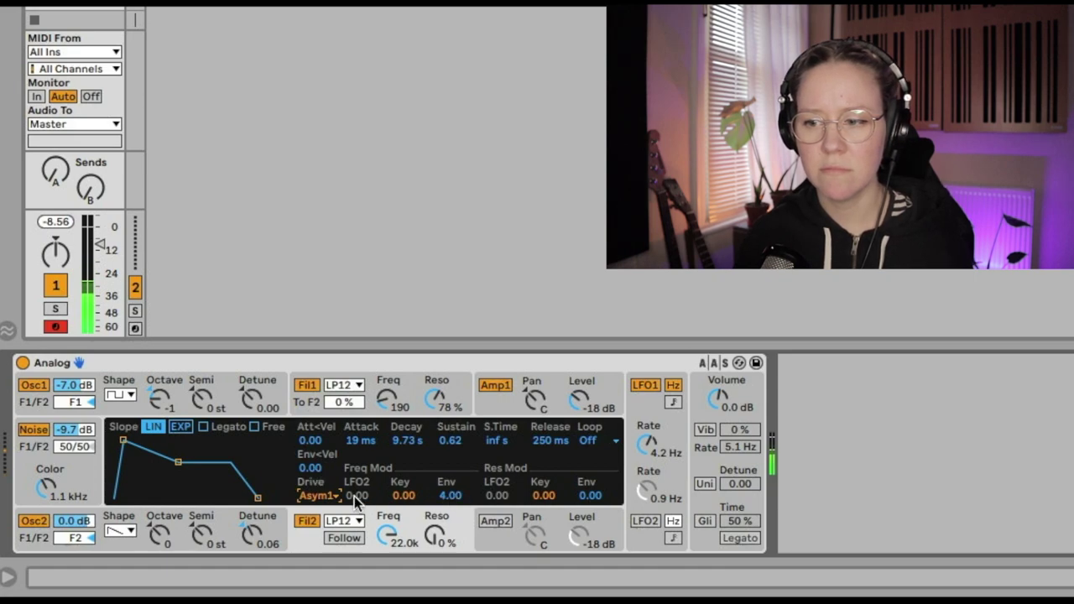
Turn on LFO2 and raise its modulation of filter 2's frequency, keeping the LP12 filter type.
click(645, 521)
click(359, 520)
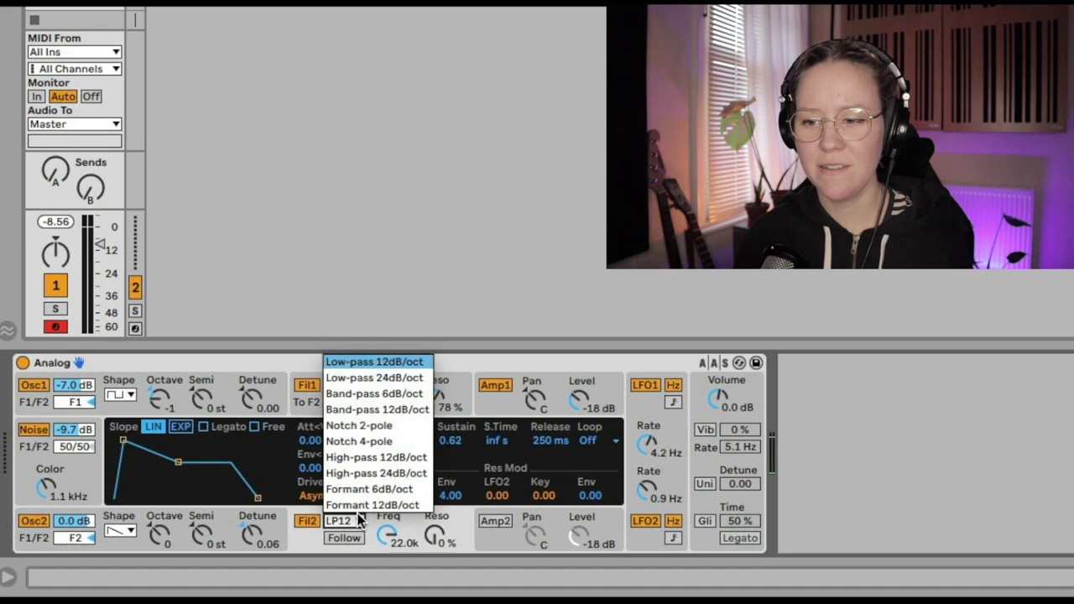
click(370, 559)
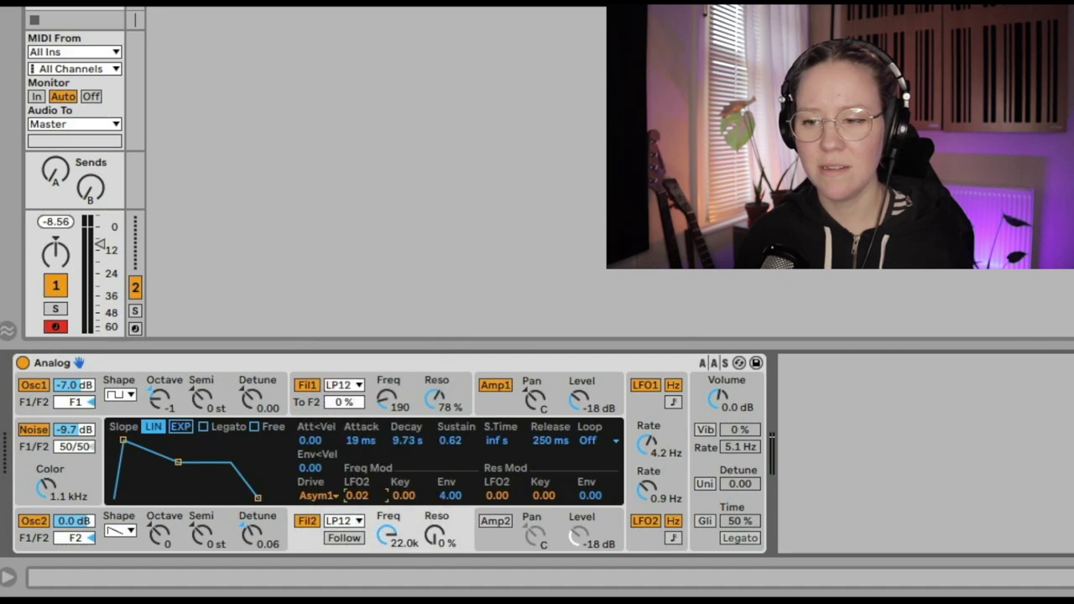
drag(357, 495, 356, 470)
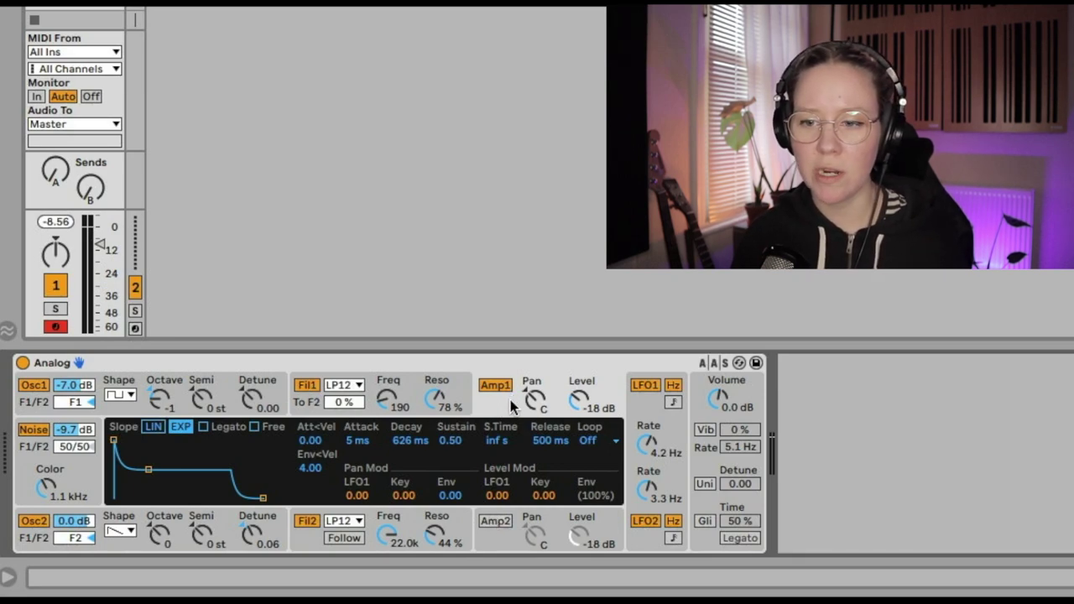
Compare the envelope and modulation settings of Amp1 with those of Amp2 and filter 1.
click(501, 544)
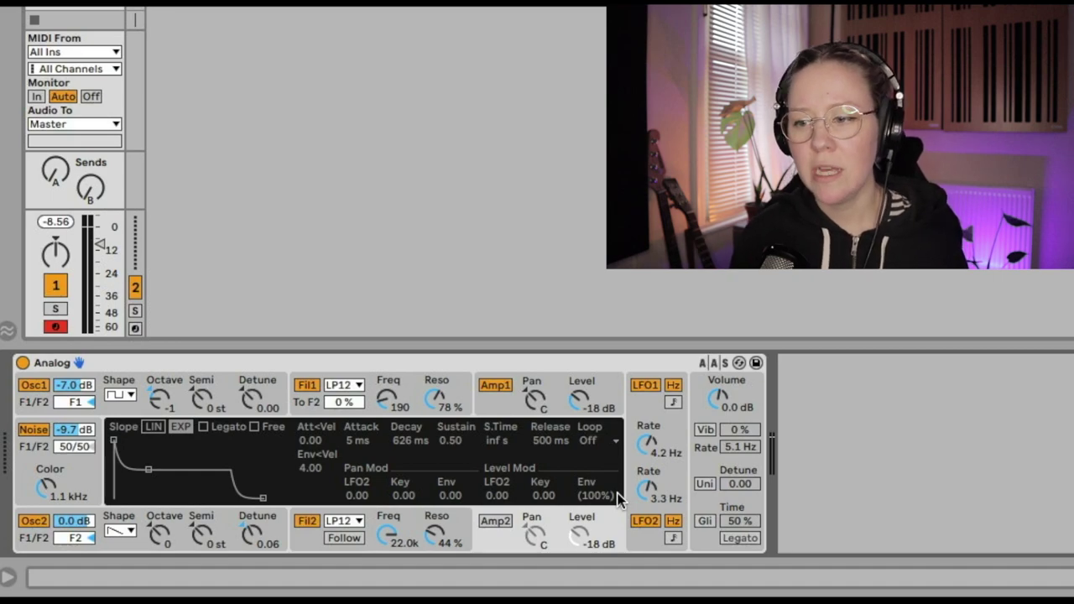
click(495, 386)
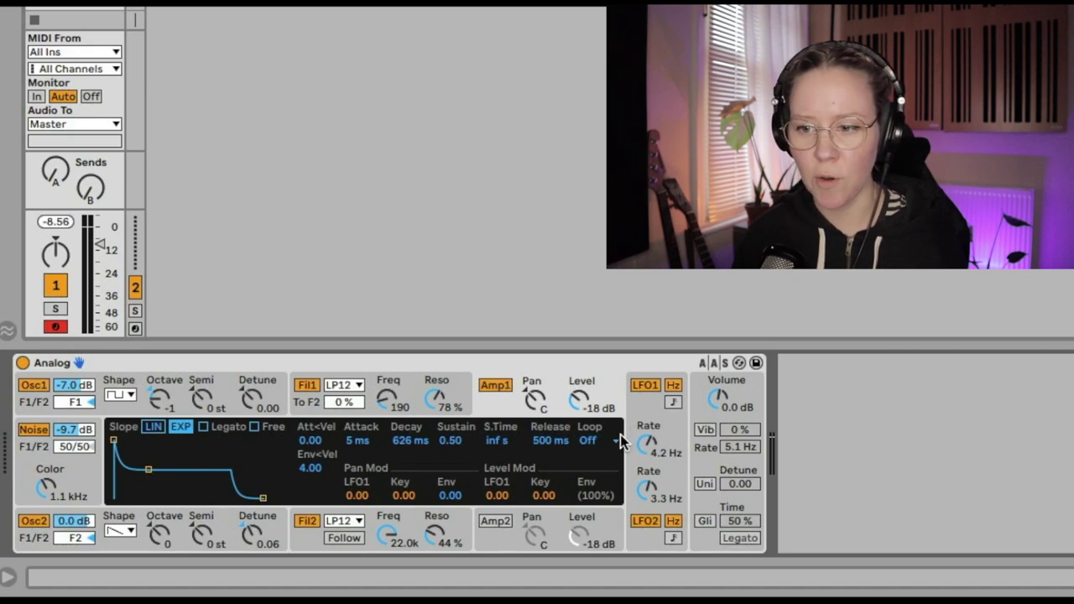
click(306, 404)
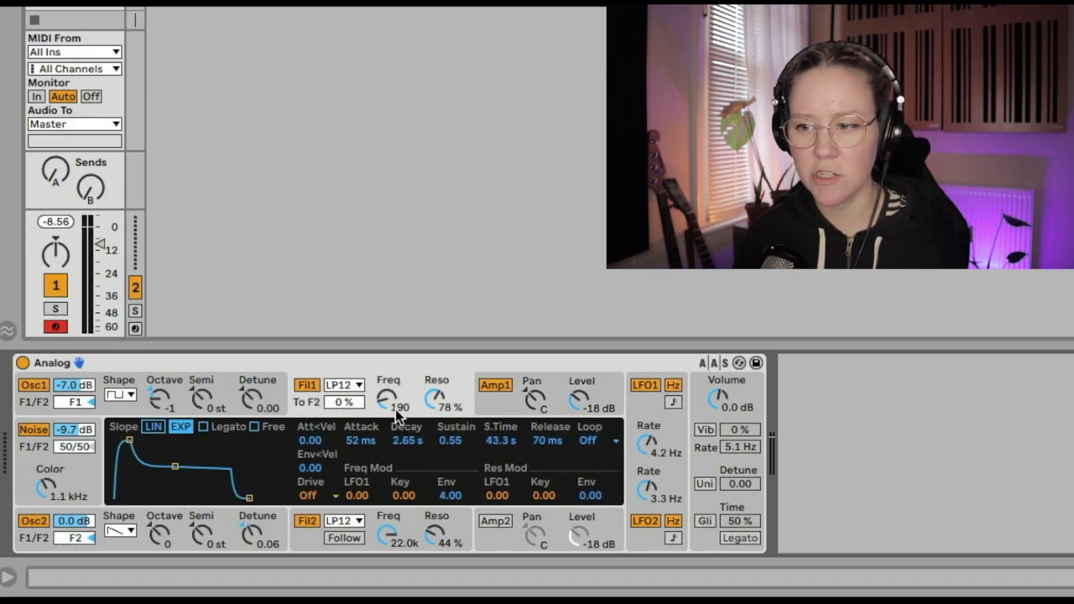
click(494, 407)
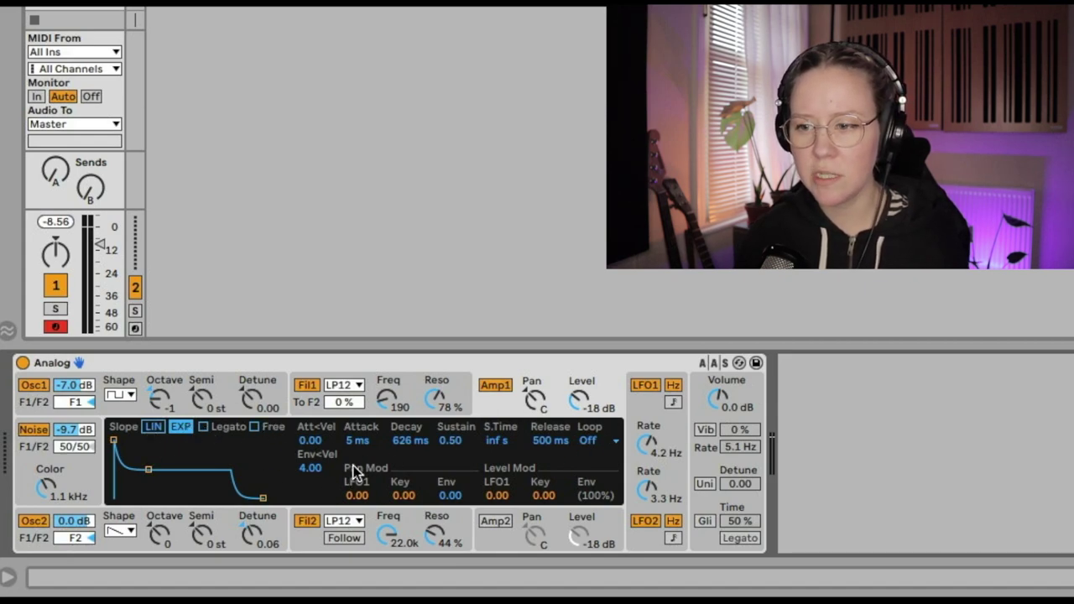
click(418, 392)
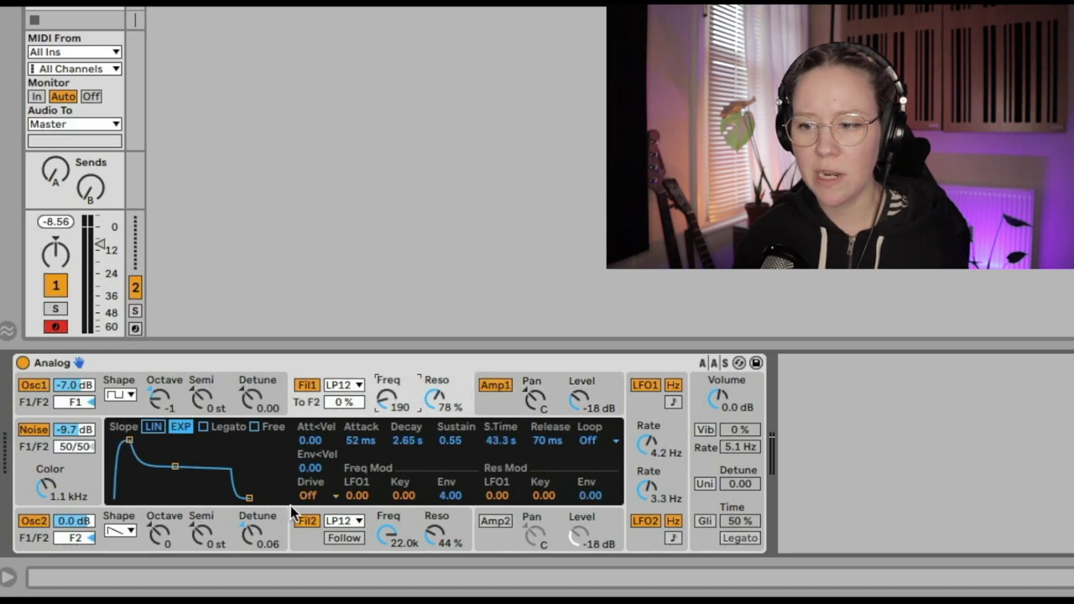
click(507, 408)
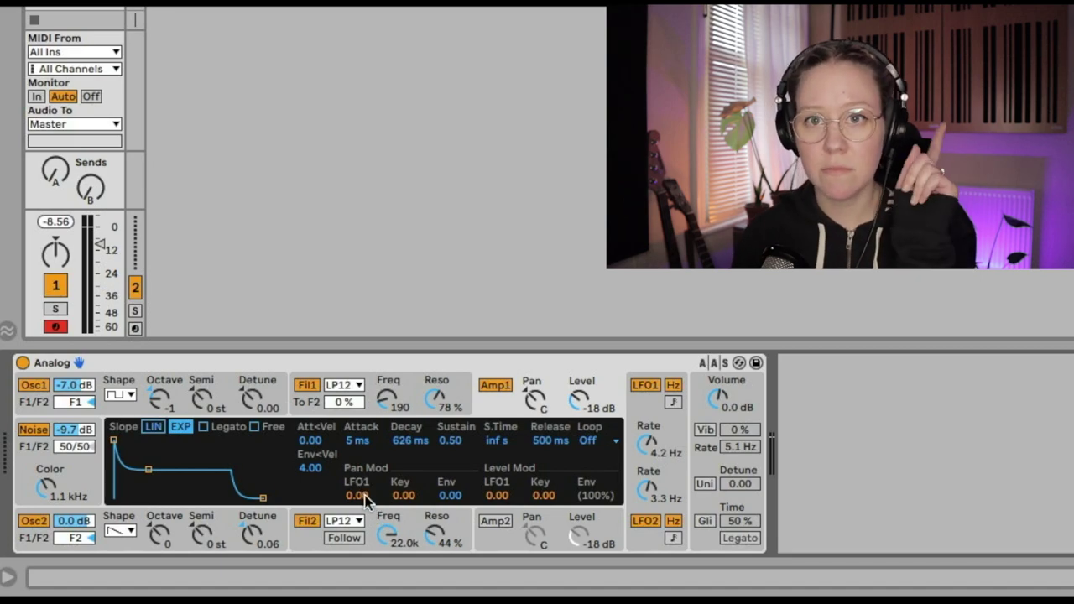
Try Amp1 pan modulation of 1.00 from LFO1, and alternatively 1.00 from Key, with the virtual piano shown for testing.
drag(364, 496, 364, 471)
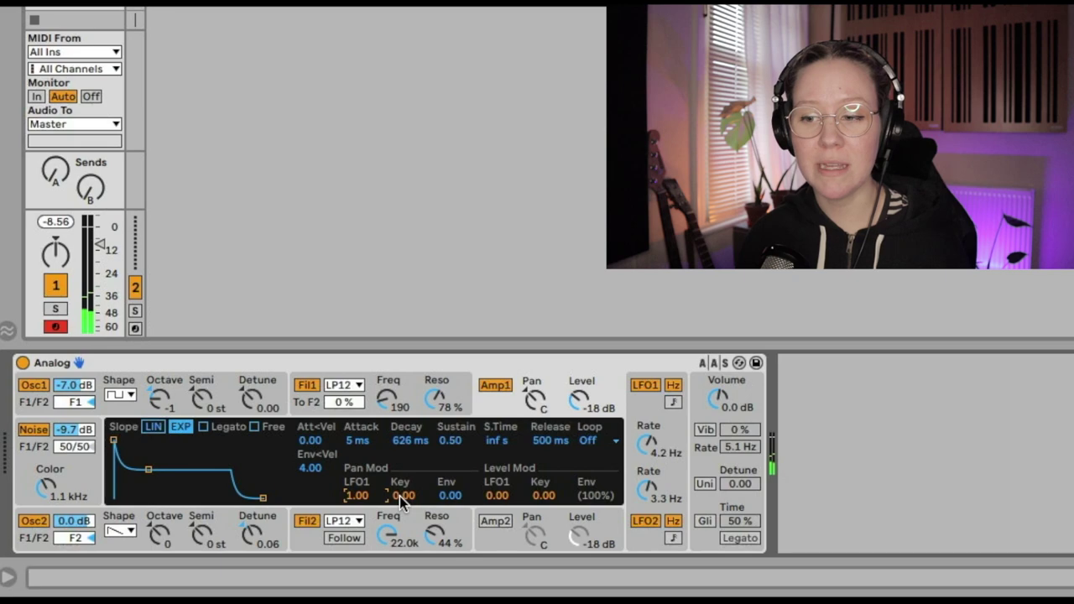
drag(401, 496, 401, 469)
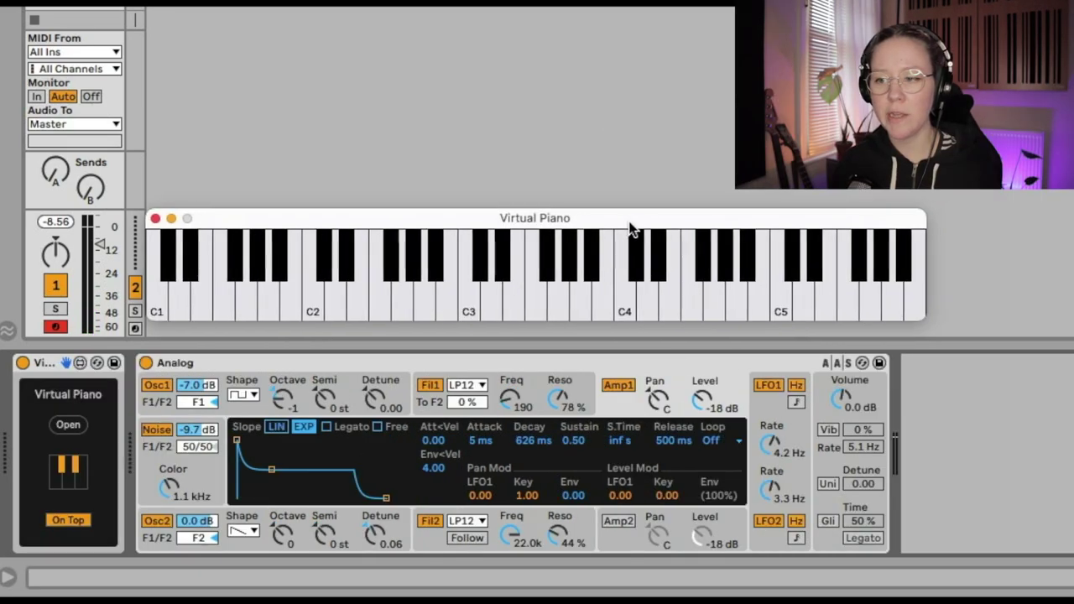
drag(631, 226, 624, 226)
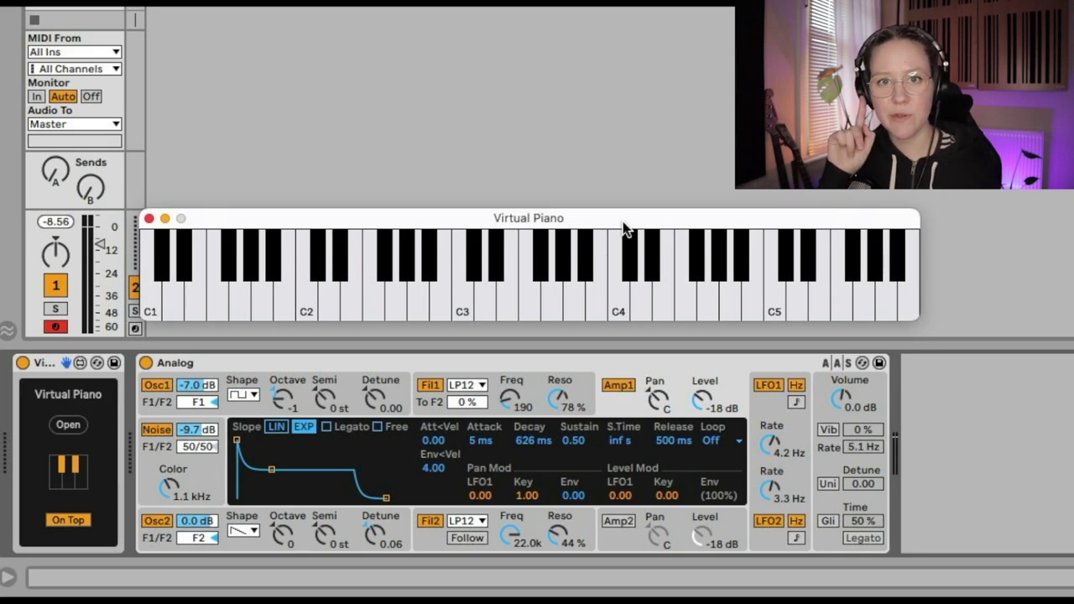
Play the ascending white keys from C3 to C4 to hear the key-based panning.
key(a)
key(s)
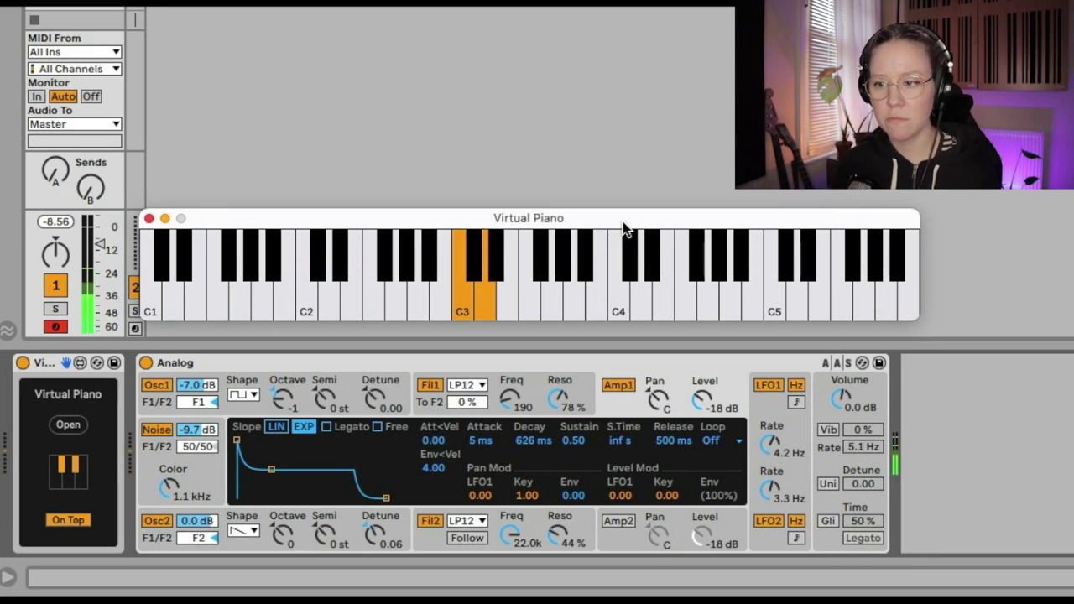
key(d)
key(f)
key(g)
key(h)
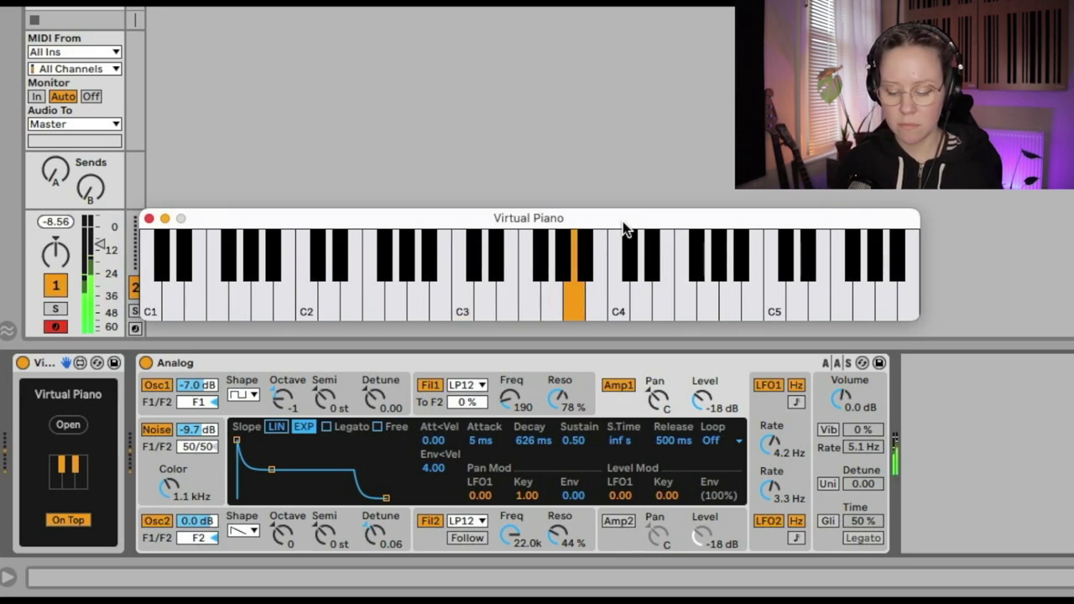
key(j)
key(k)
Shift the computer keyboard up to the C4 octave and continue the ascending scale.
key(x)
key(a)
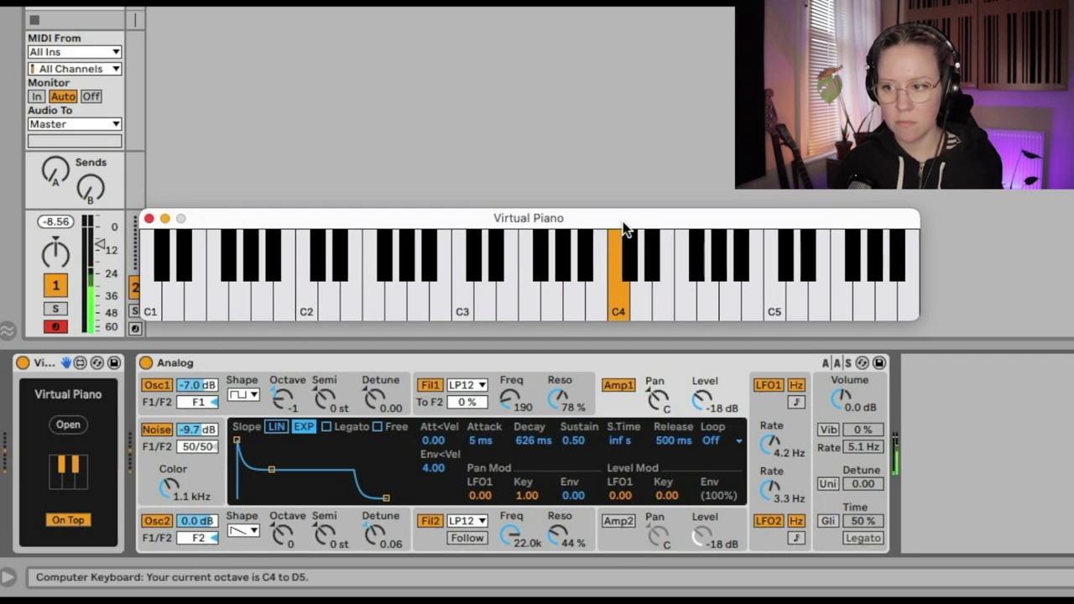
key(s)
key(d)
key(f)
key(g)
key(h)
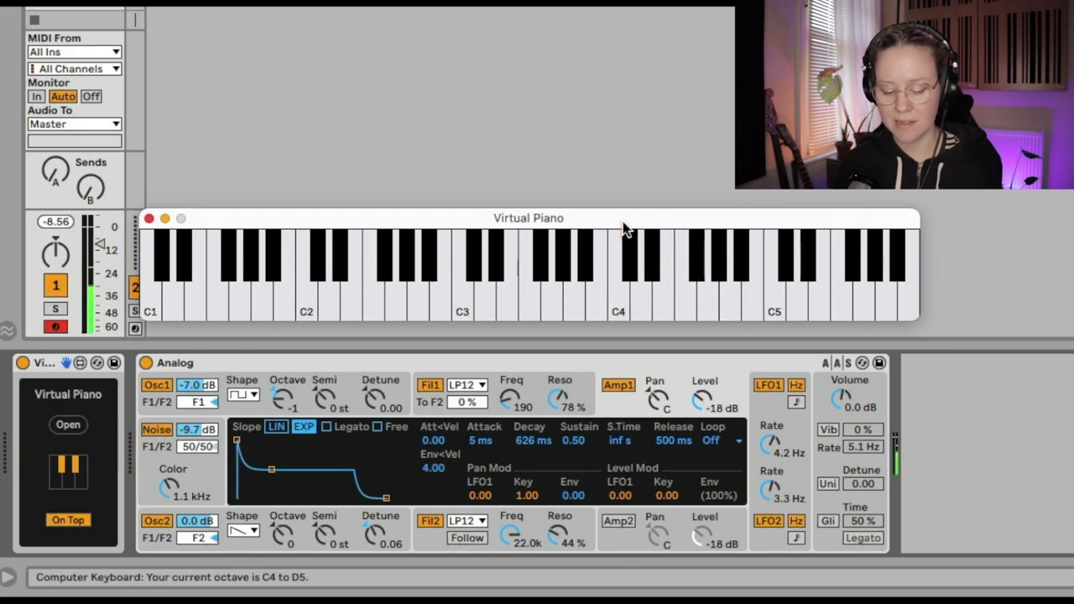
Shift the computer keyboard down to the C2 octave and play low notes in a descending run.
key(z)
key(a)
key(a)
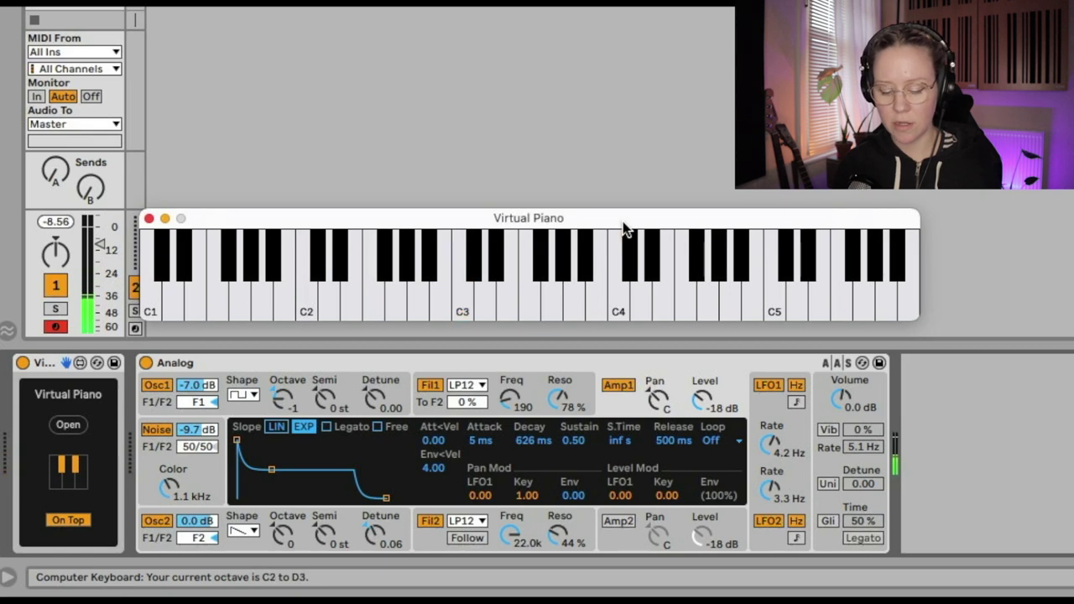
key(a)
key(z)
key(j)
key(h)
key(f)
key(s)
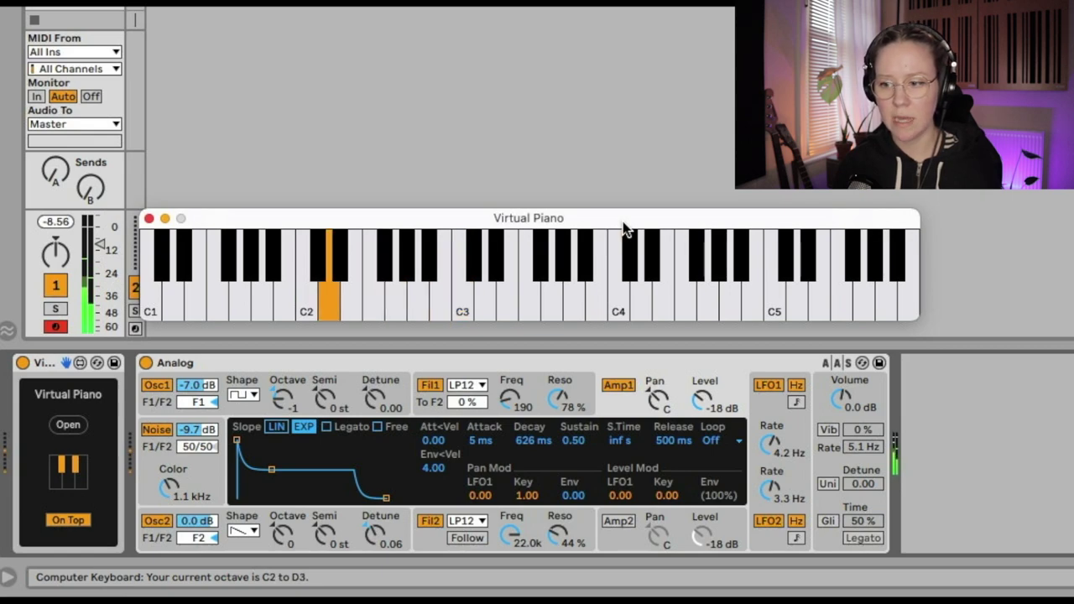
key(a)
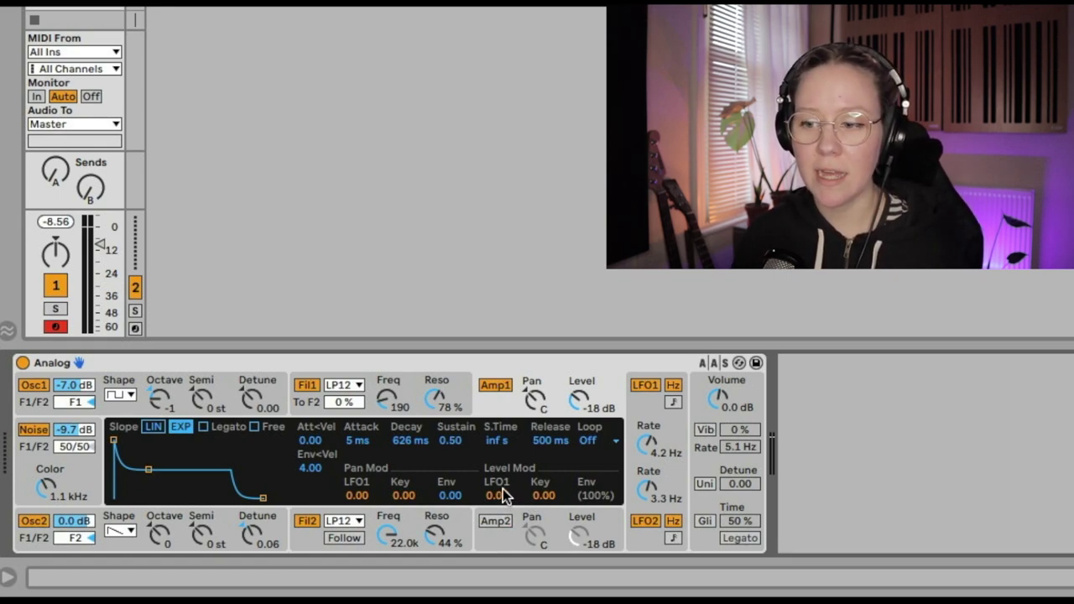
Set Amp1's LFO1 level modulation to 1.00 and sync LFO1 to a 1/4 rate.
drag(504, 495, 503, 453)
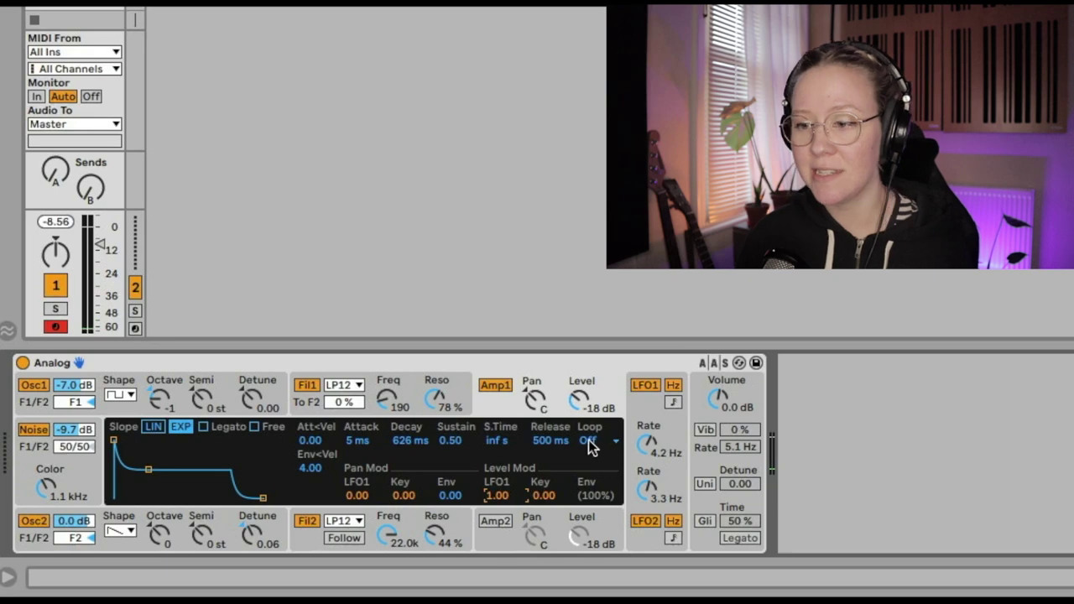
click(673, 401)
mouse_move(666, 442)
mouse_down()
mouse_move(665, 453)
mouse_move(665, 443)
mouse_up()
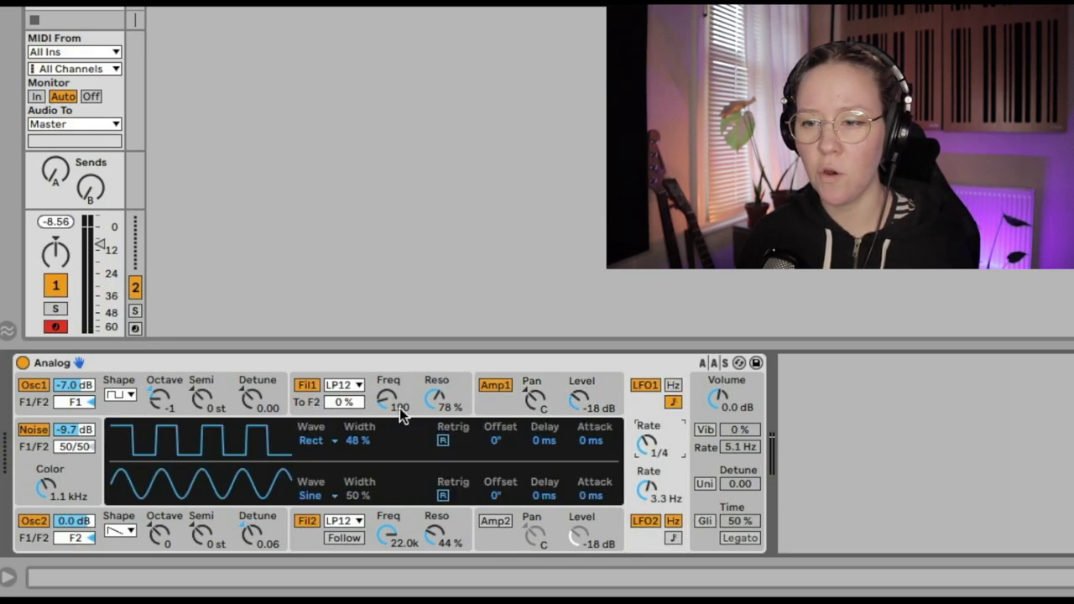
Reset Amp1's LFO1 level modulation to 0.00 and test a Key level modulation of 1.00 across keyboard octaves.
click(501, 386)
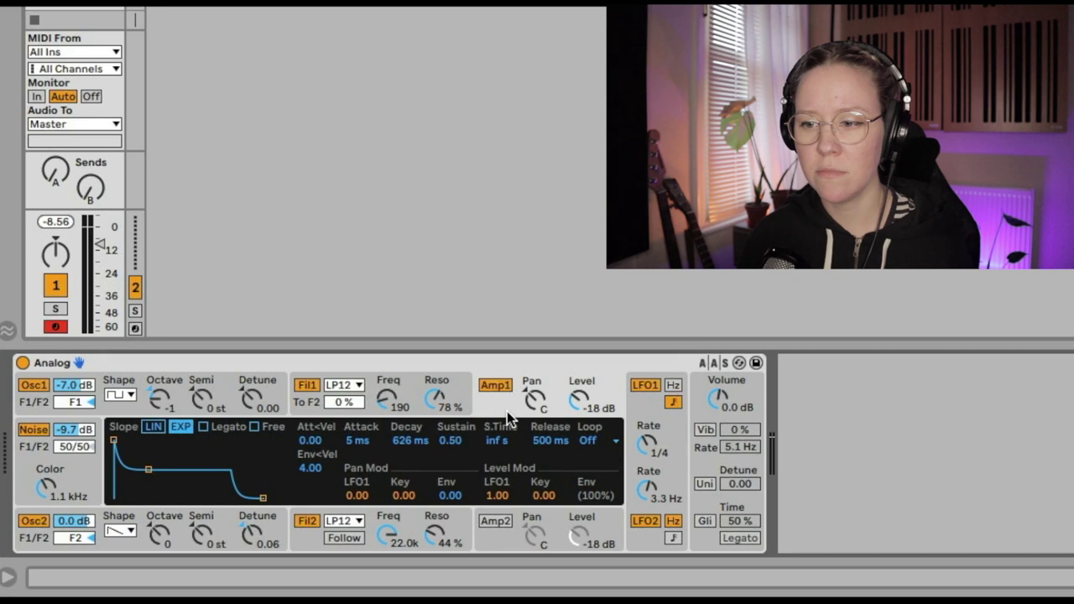
double_click(519, 494)
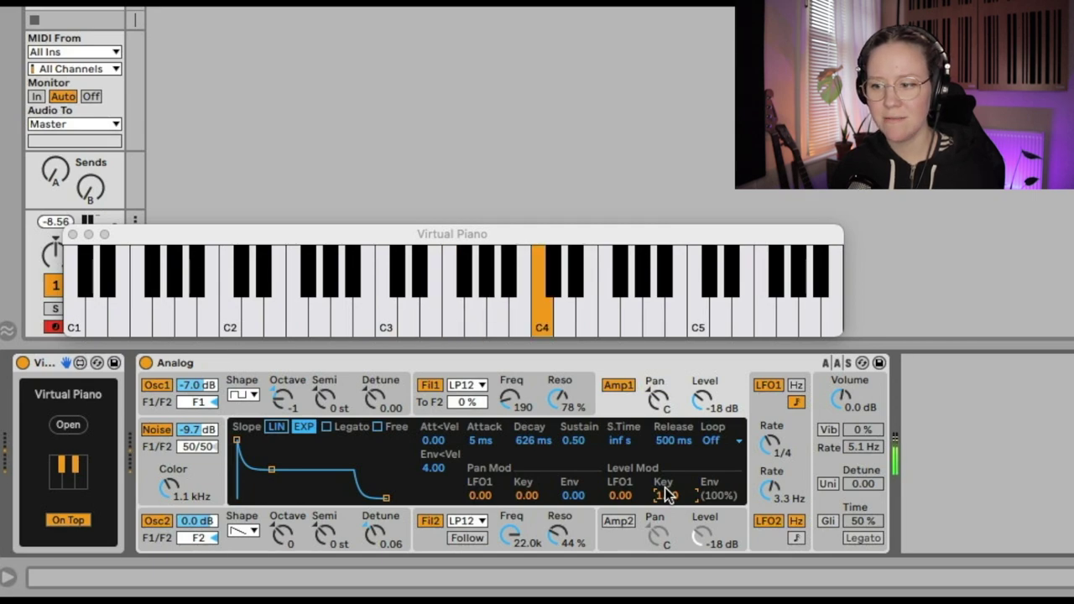
key(z)
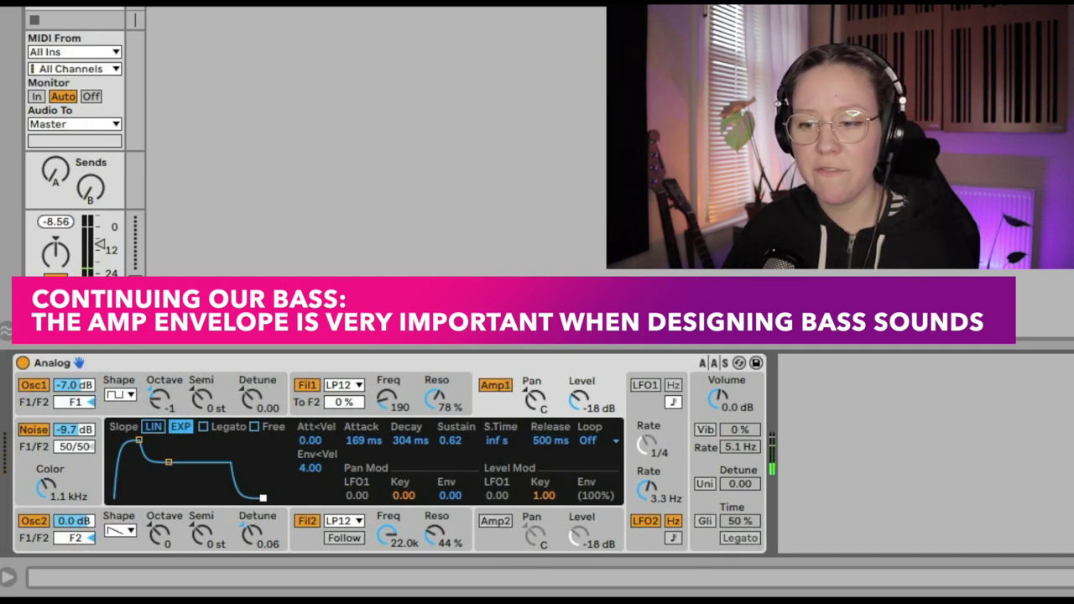
Shape Amp1's envelope with attack 25 ms, decay 263 ms, sustain 0.82 and release 70 ms, after trying releases up to 15.0 s.
drag(262, 497, 278, 498)
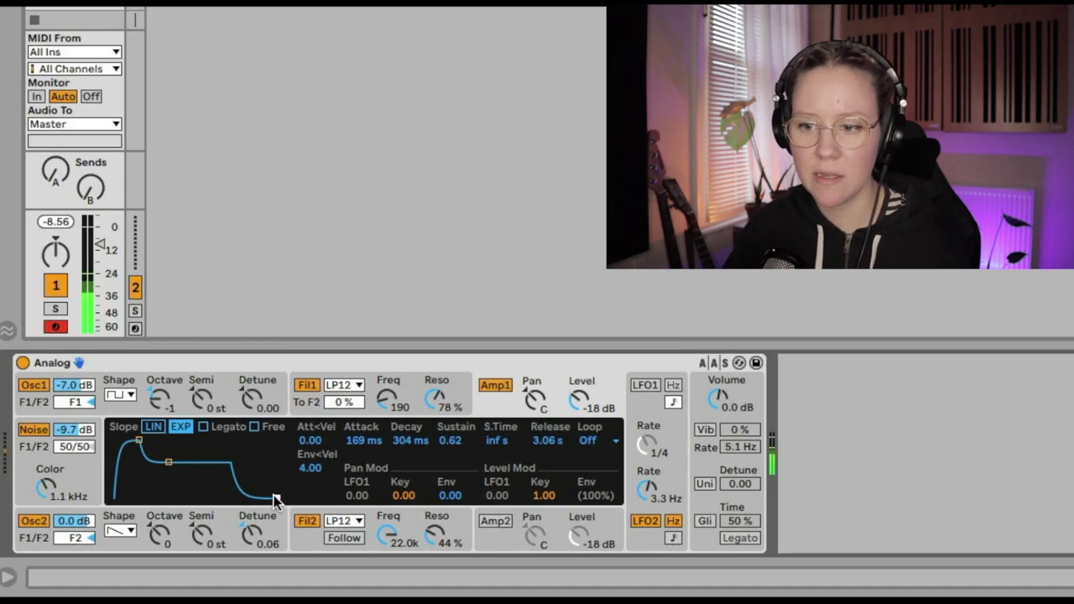
drag(277, 500, 288, 499)
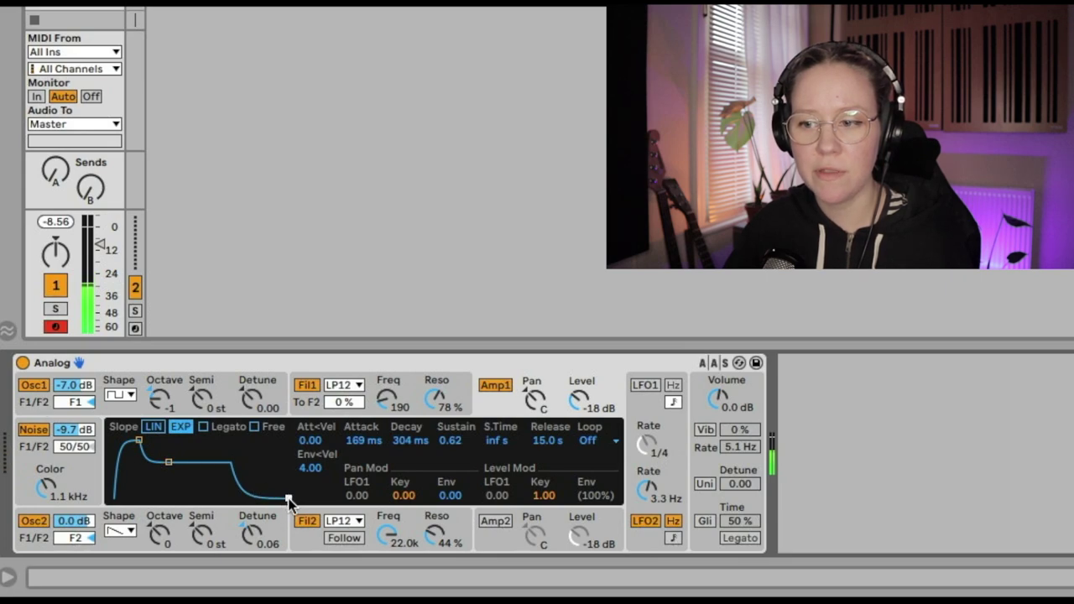
drag(168, 462, 167, 451)
drag(288, 498, 211, 494)
drag(139, 440, 125, 440)
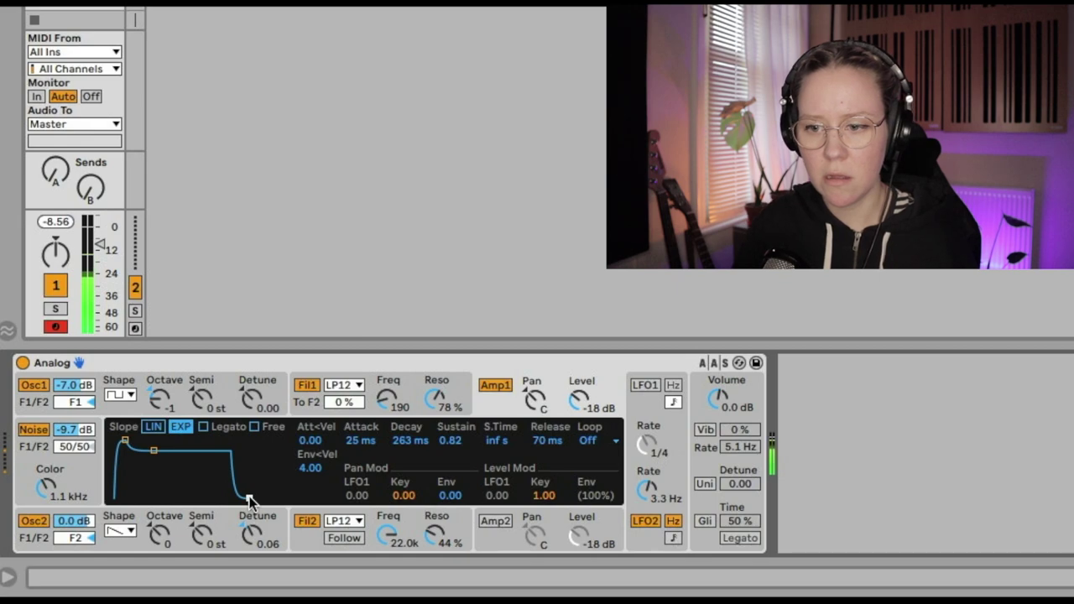
Turn on Amp2 and give it a linear envelope with attack 19 ms, sustain 0.60 and a slightly longer release.
click(130, 541)
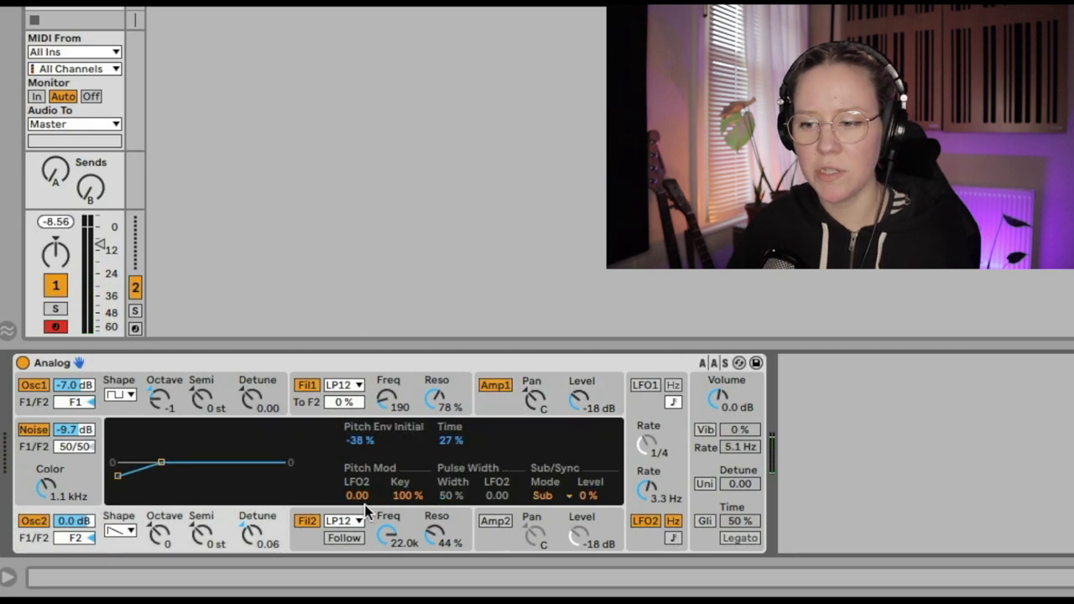
click(493, 523)
click(493, 523)
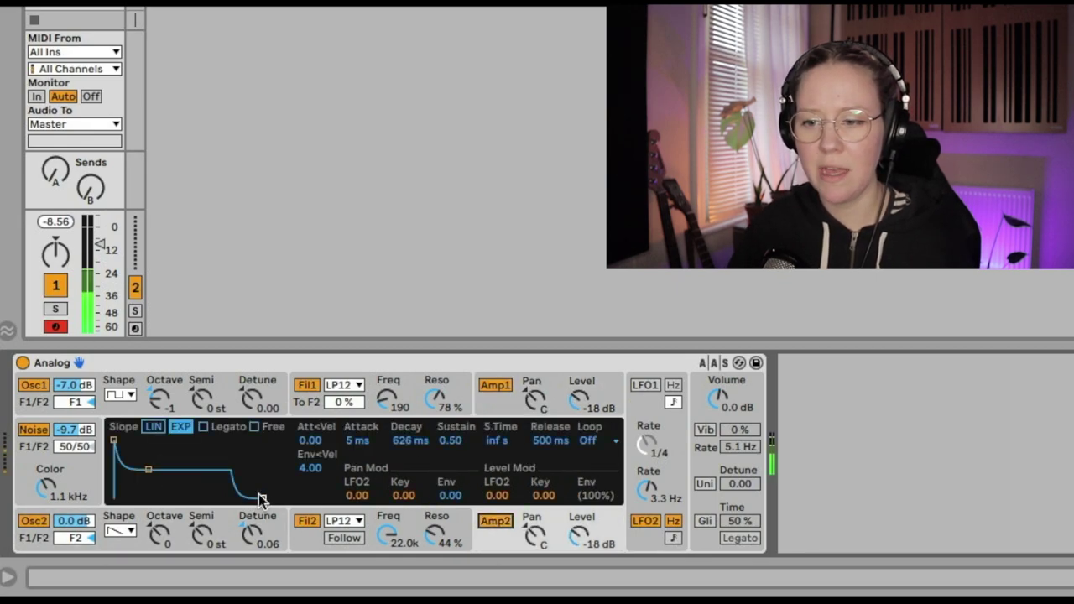
drag(148, 469, 124, 440)
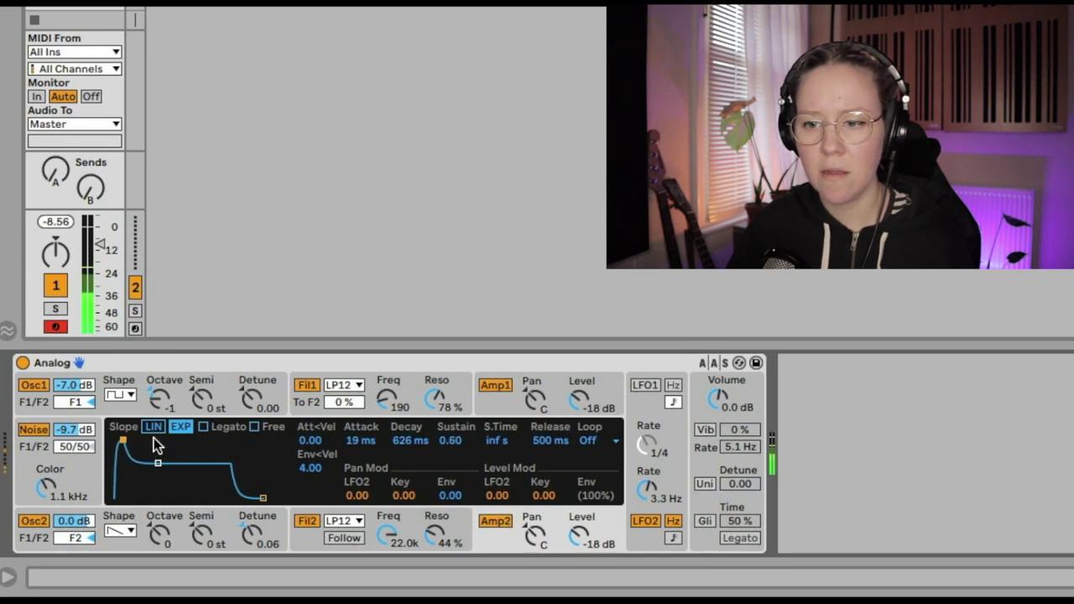
click(153, 426)
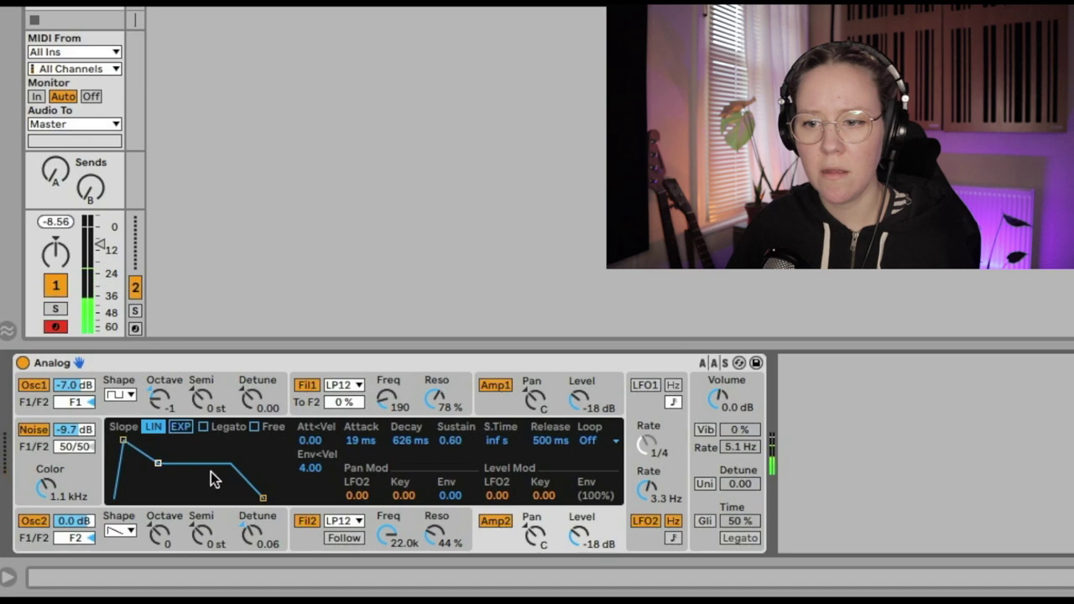
drag(262, 497, 270, 498)
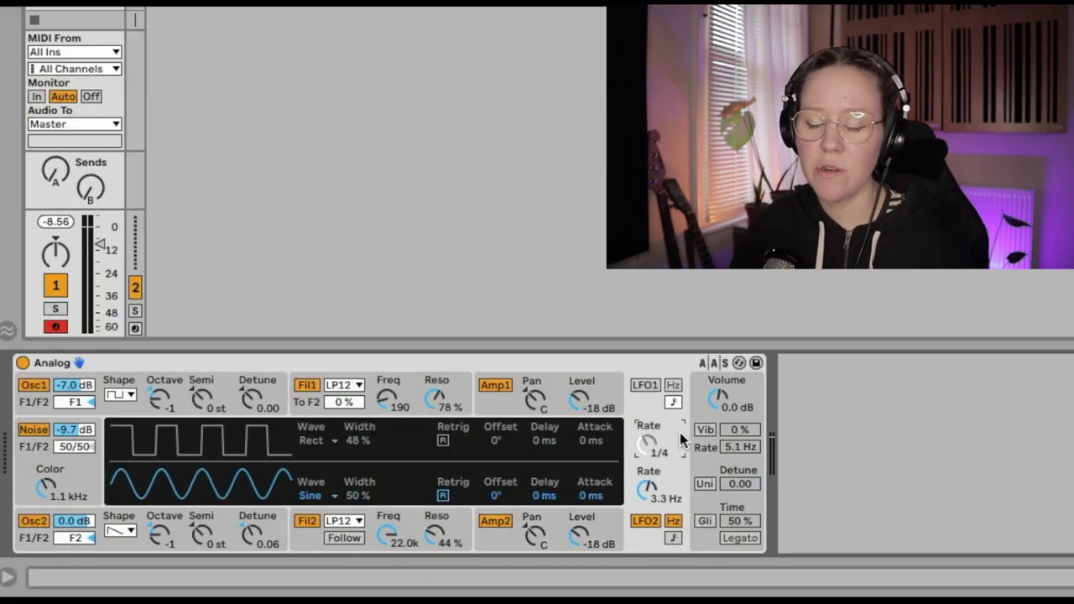
Turn on LFO1, try adjusting its rate in hertz, and return it to a tempo-synced rate of 1/4.
click(645, 385)
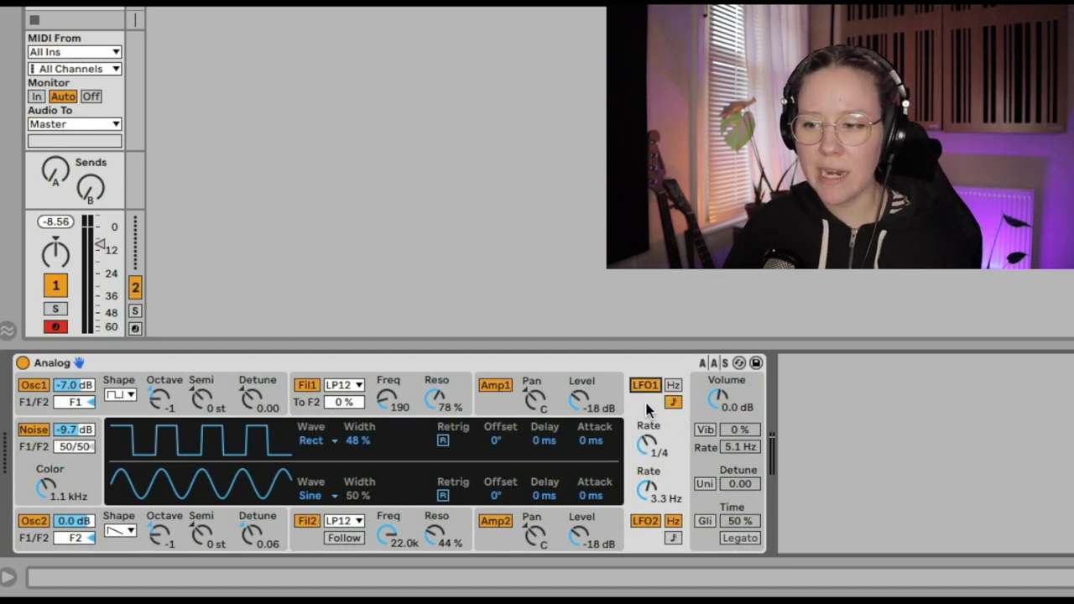
click(675, 385)
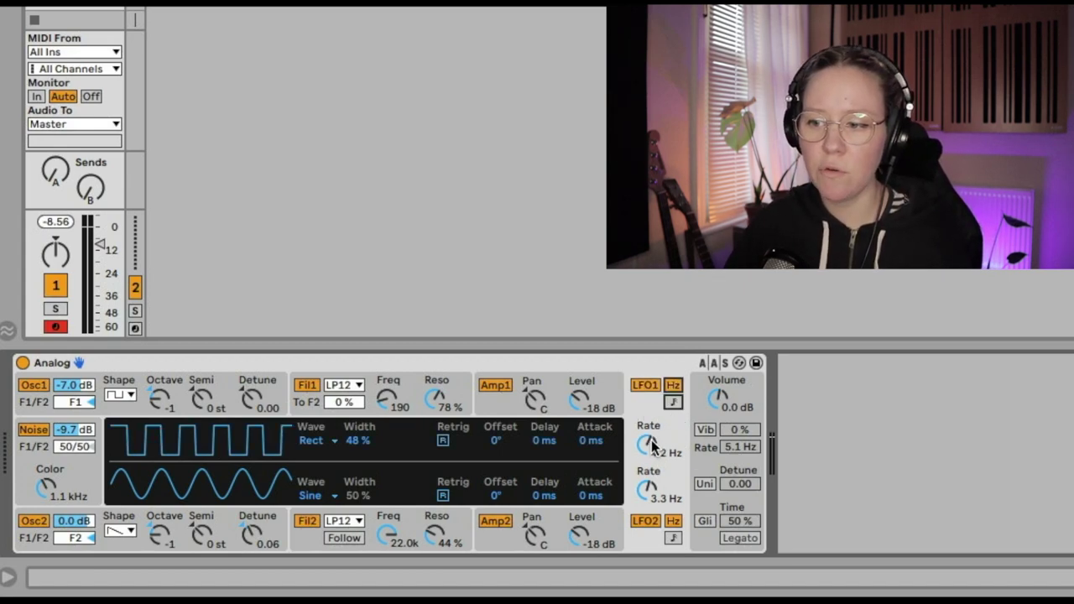
drag(651, 444, 666, 476)
click(672, 402)
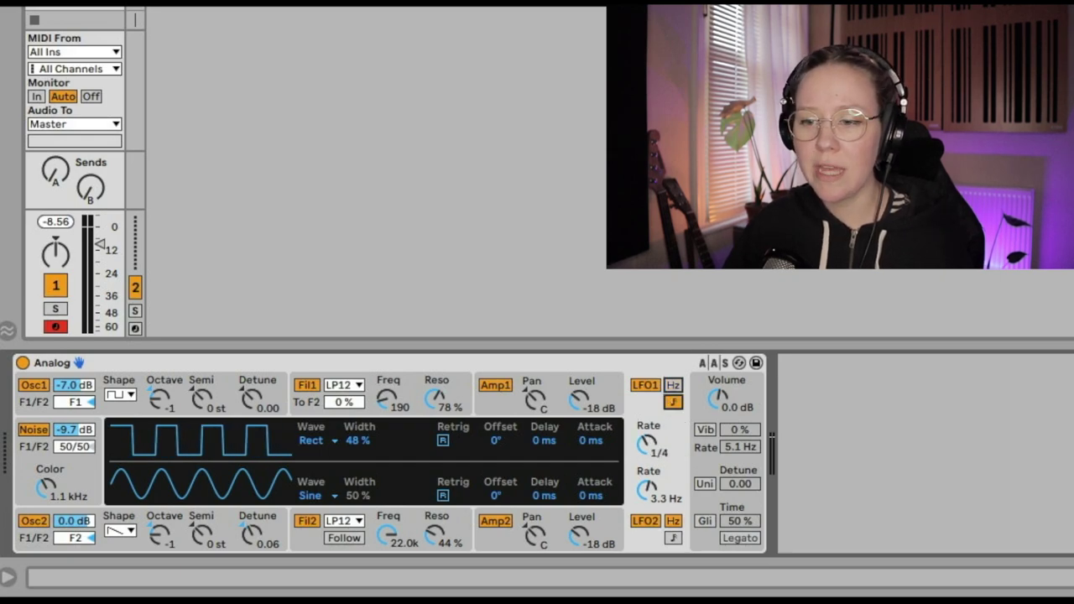
mouse_move(648, 445)
mouse_down()
mouse_move(648, 424)
mouse_move(648, 449)
mouse_up()
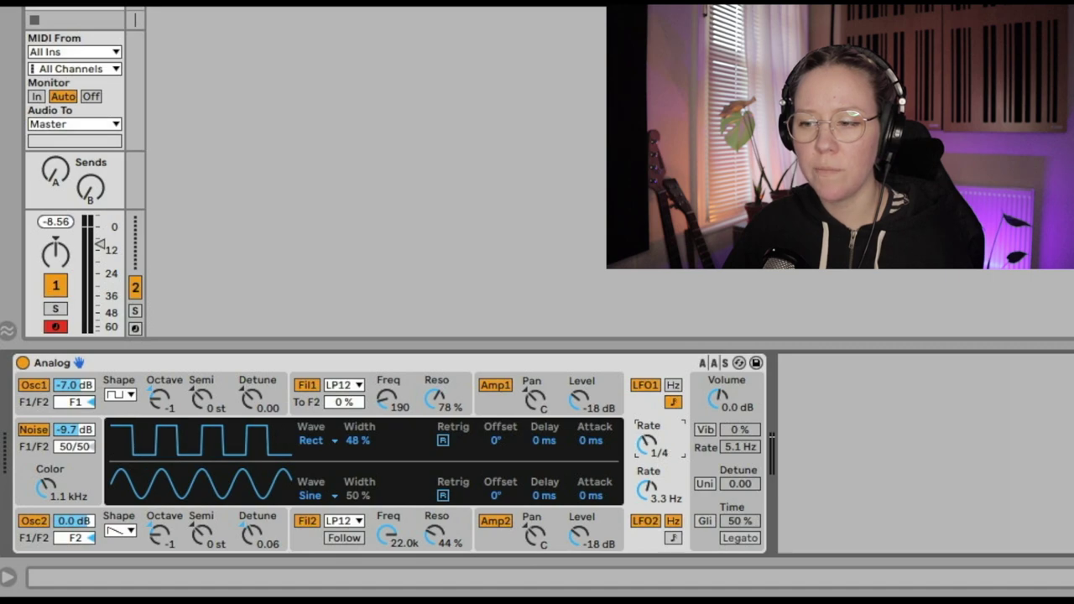
Try the Sine waveform on LFO1 and check LFO1's level modulation in Amp1.
click(315, 444)
click(323, 452)
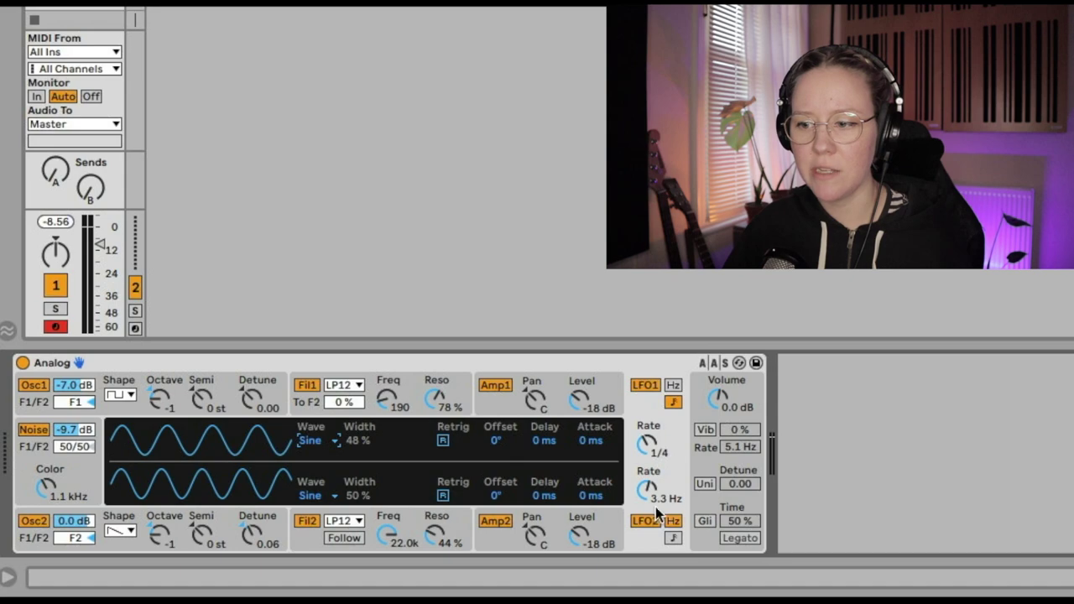
click(504, 512)
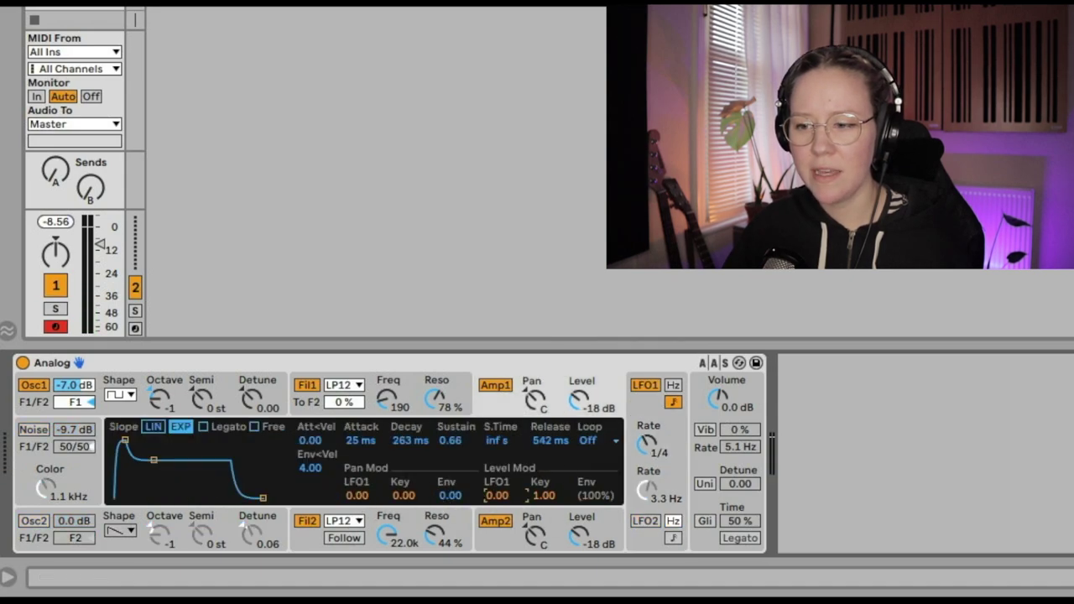
click(648, 411)
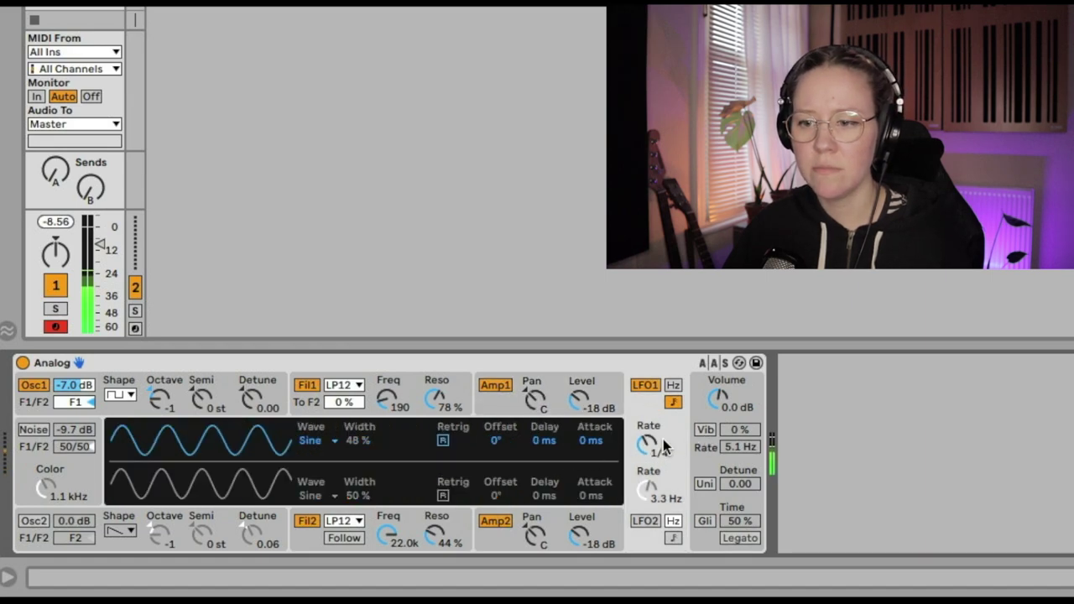
Try LFO1's Tri waveform with a width of 100 %, and go back to Sine.
drag(310, 439, 326, 474)
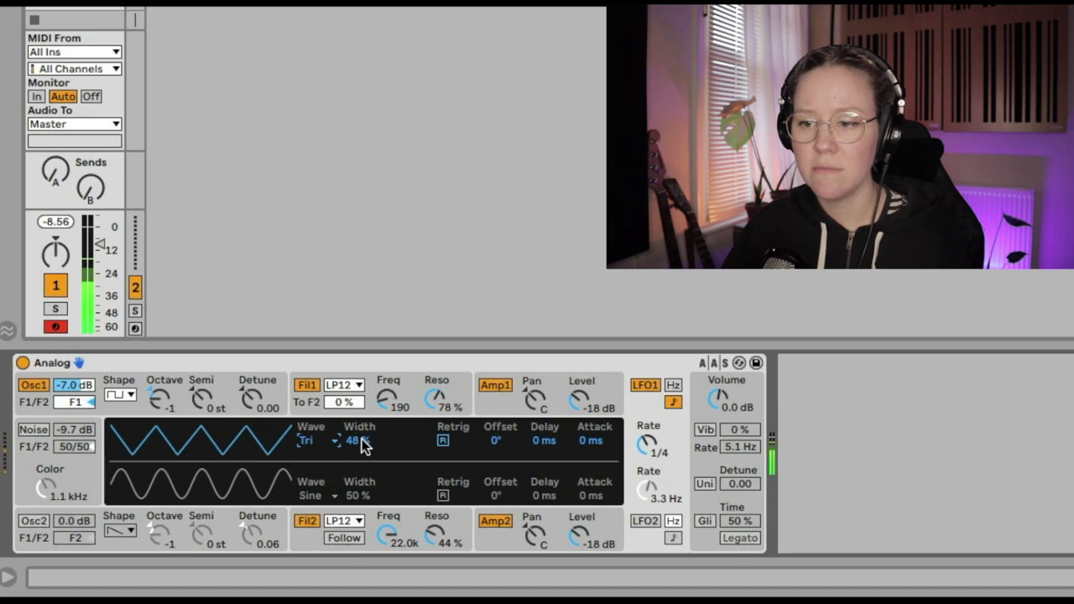
drag(358, 440, 358, 396)
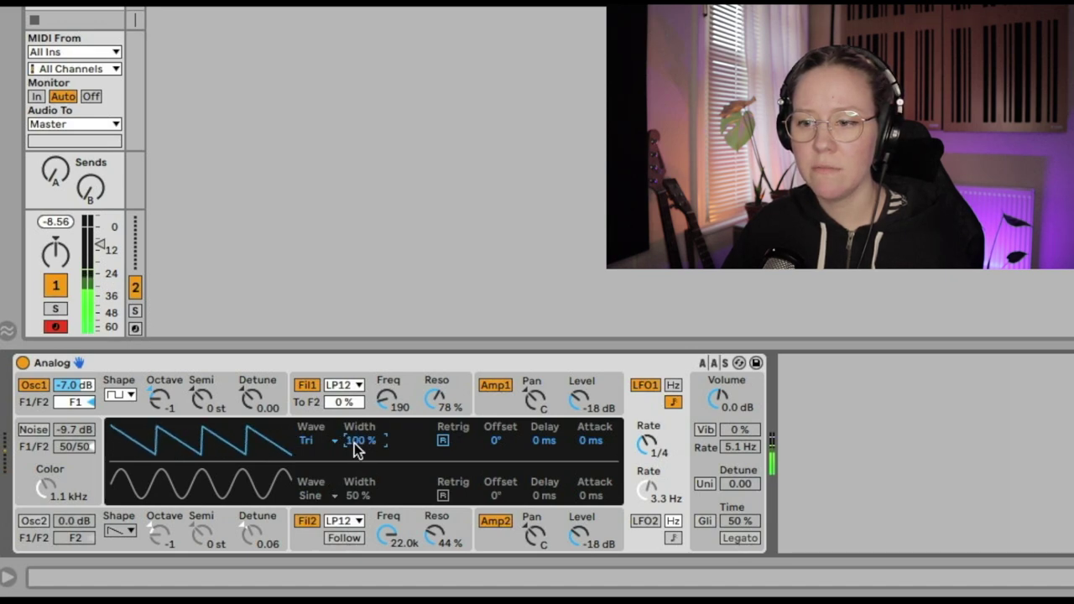
click(310, 441)
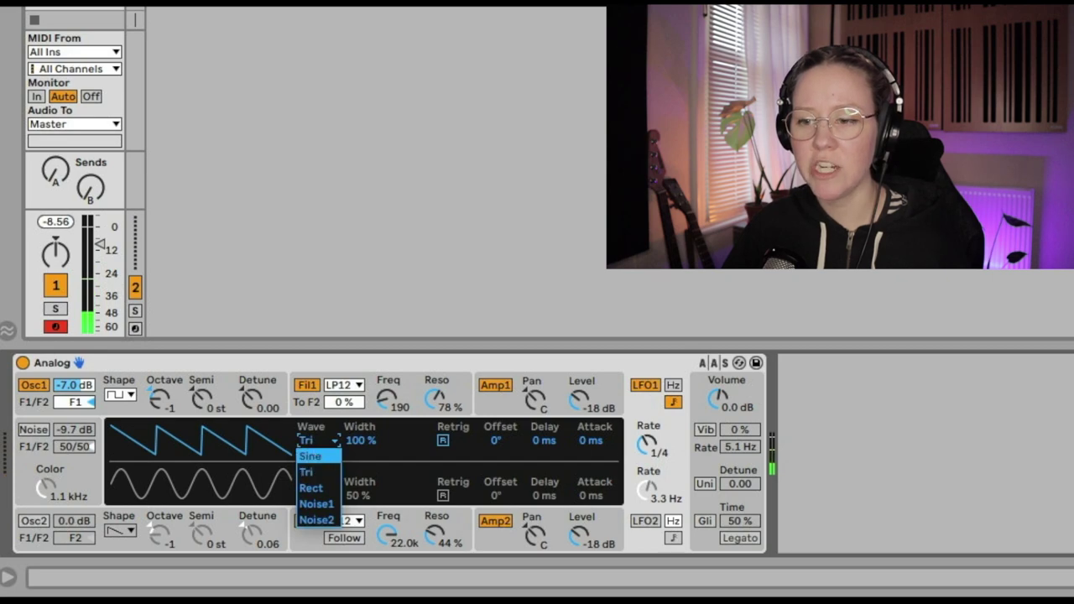
click(314, 458)
Give LFO1 a Rect waveform with 56 % width and a 1/4t rate, and turn on its Retrig.
drag(311, 441, 358, 479)
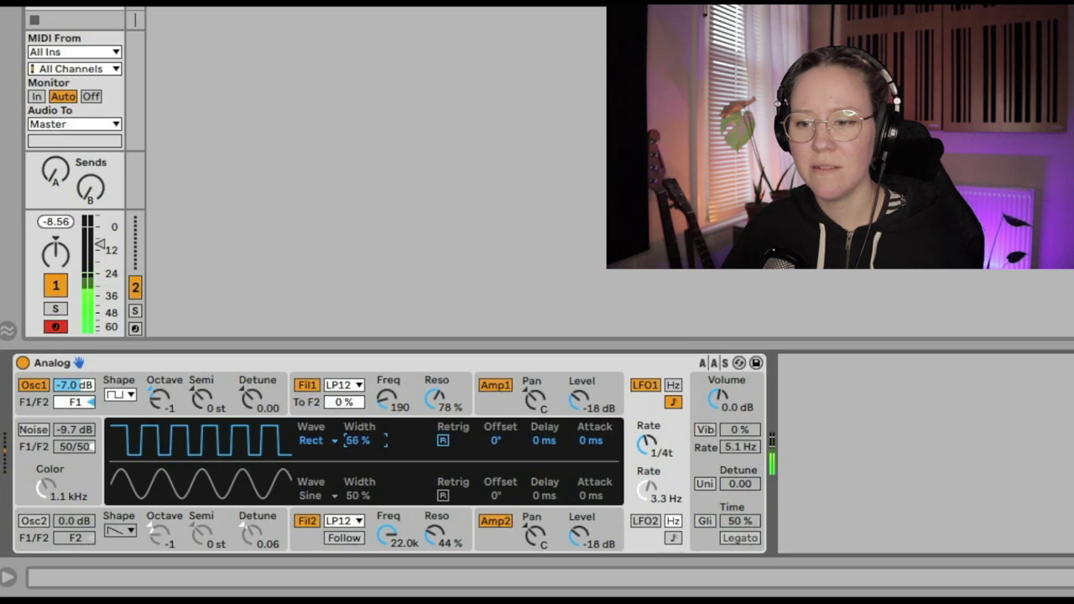
click(443, 441)
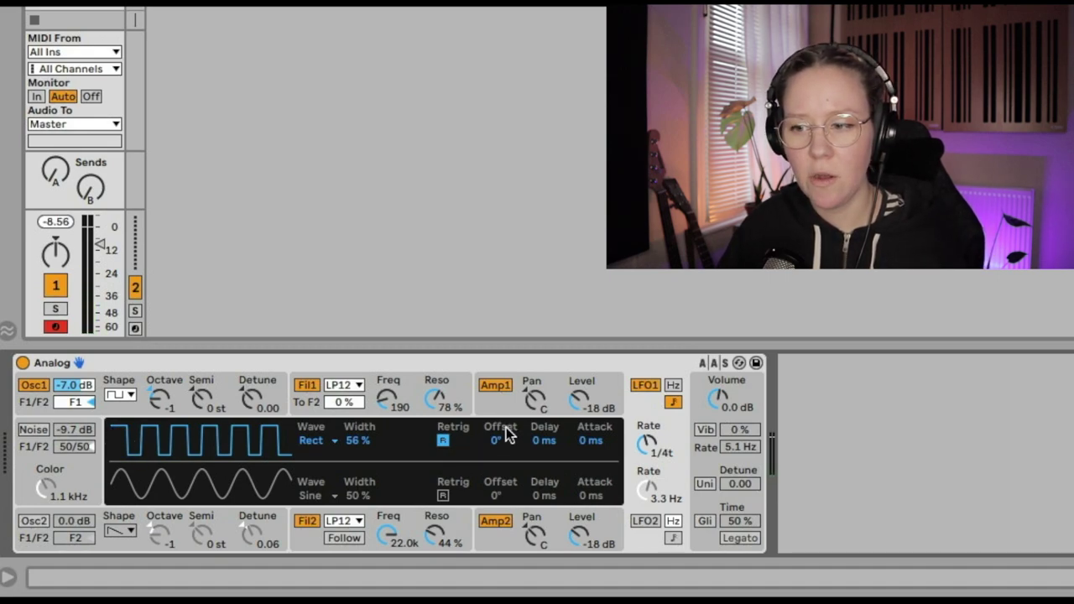
Set LFO1's offset to 267°, and try out its delay and attack before returning both to 0 ms.
drag(497, 441, 497, 391)
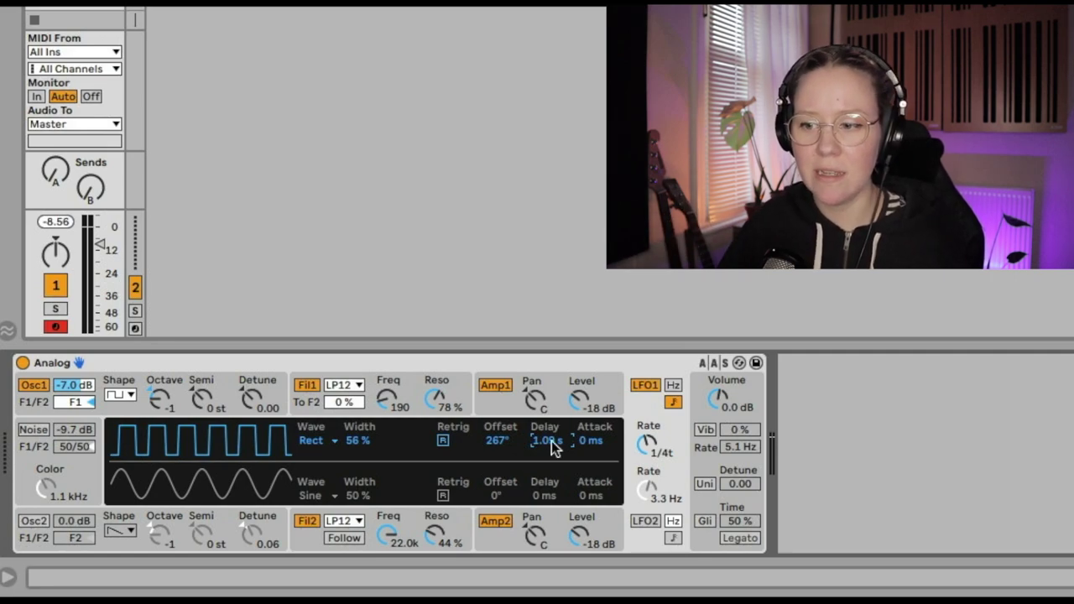
drag(551, 440, 551, 411)
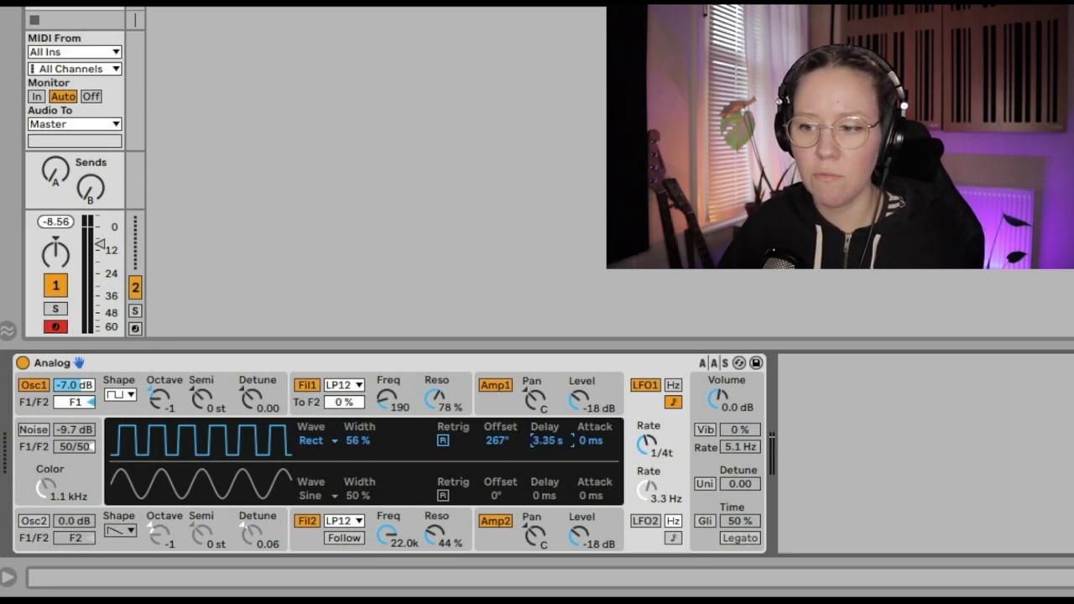
double_click(551, 440)
drag(590, 437, 590, 394)
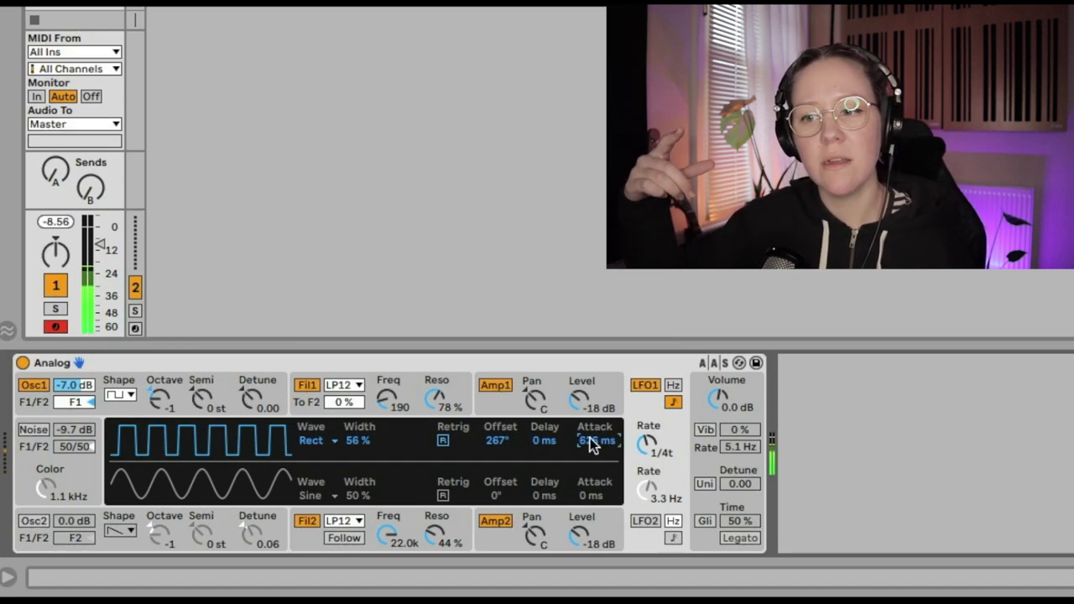
mouse_move(589, 438)
mouse_down()
mouse_move(590, 415)
mouse_move(590, 438)
mouse_up()
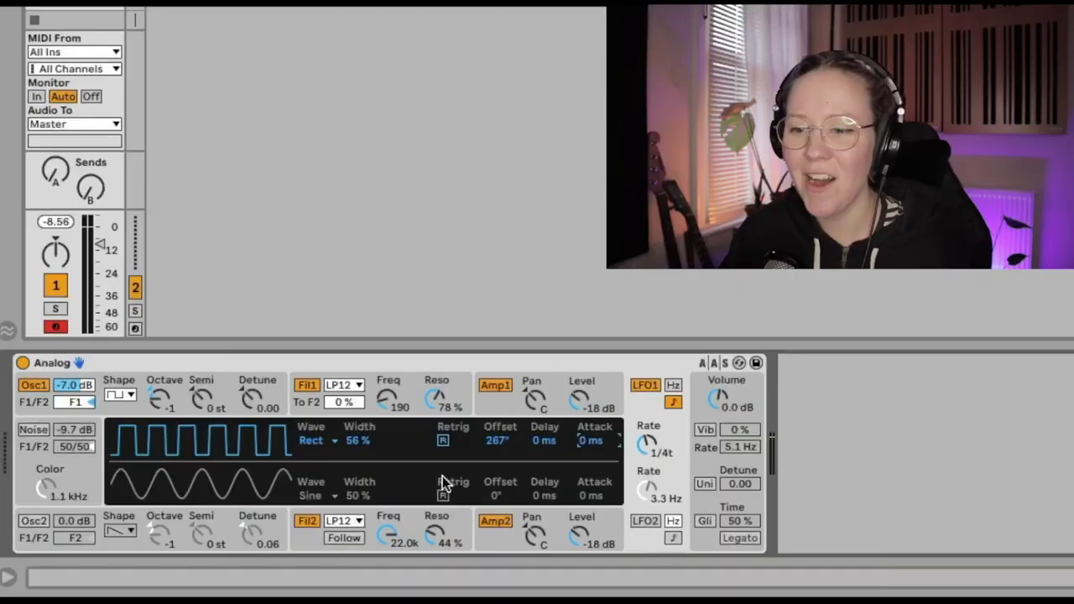
Turn on LFO2, and try the vibrato with an amount of 100 % and a rate of 6.4 Hz.
click(649, 488)
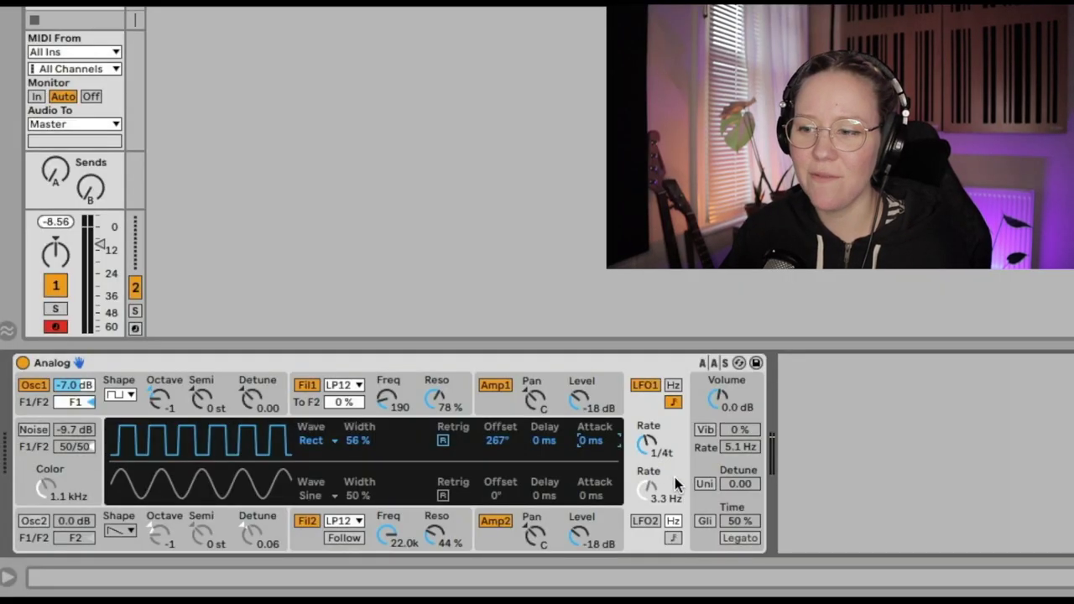
click(645, 522)
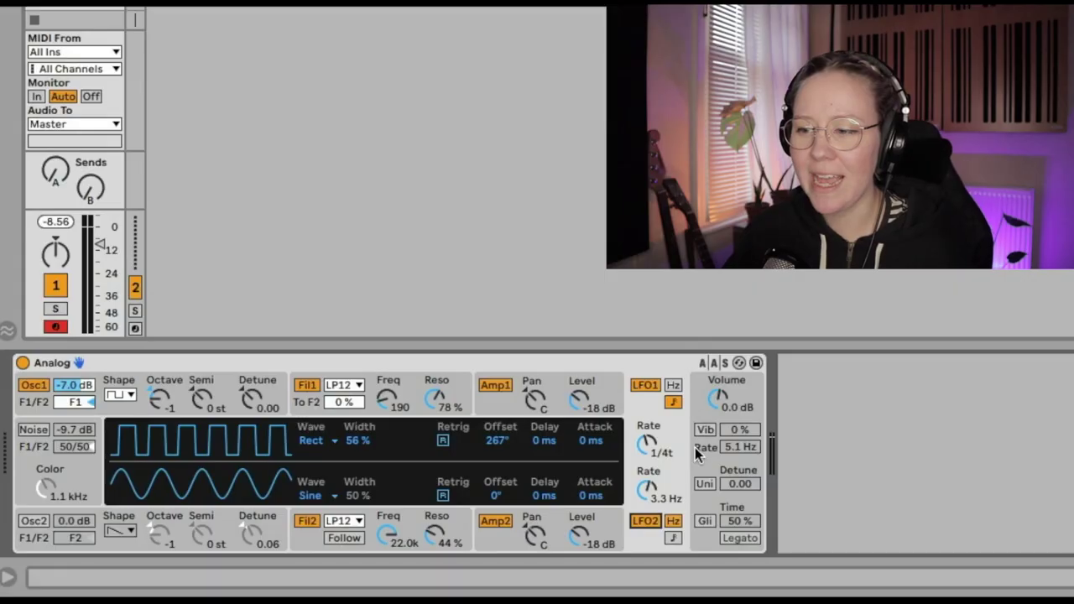
click(704, 455)
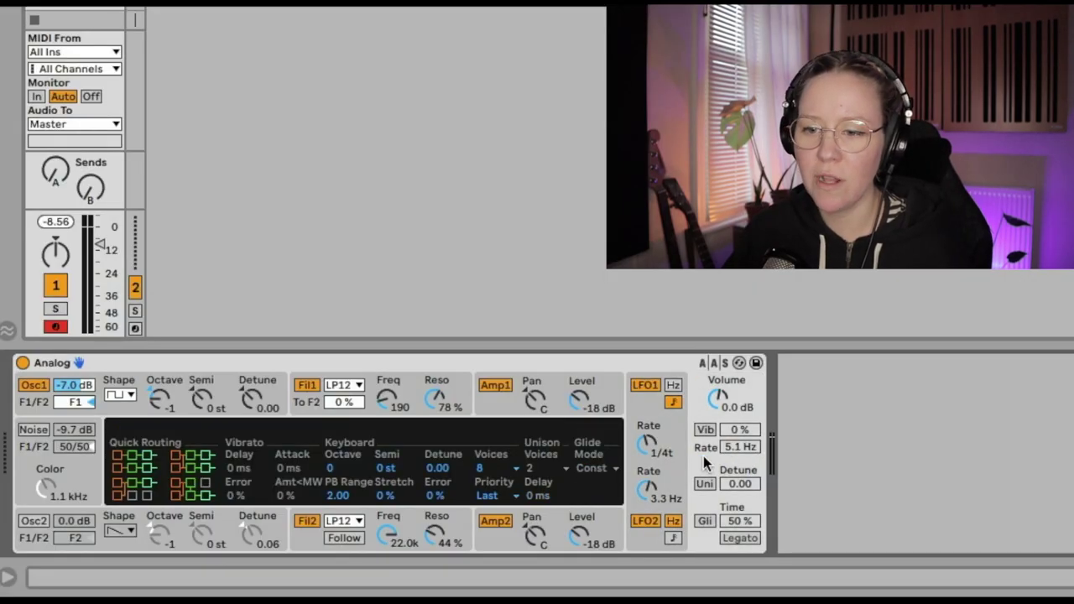
click(704, 429)
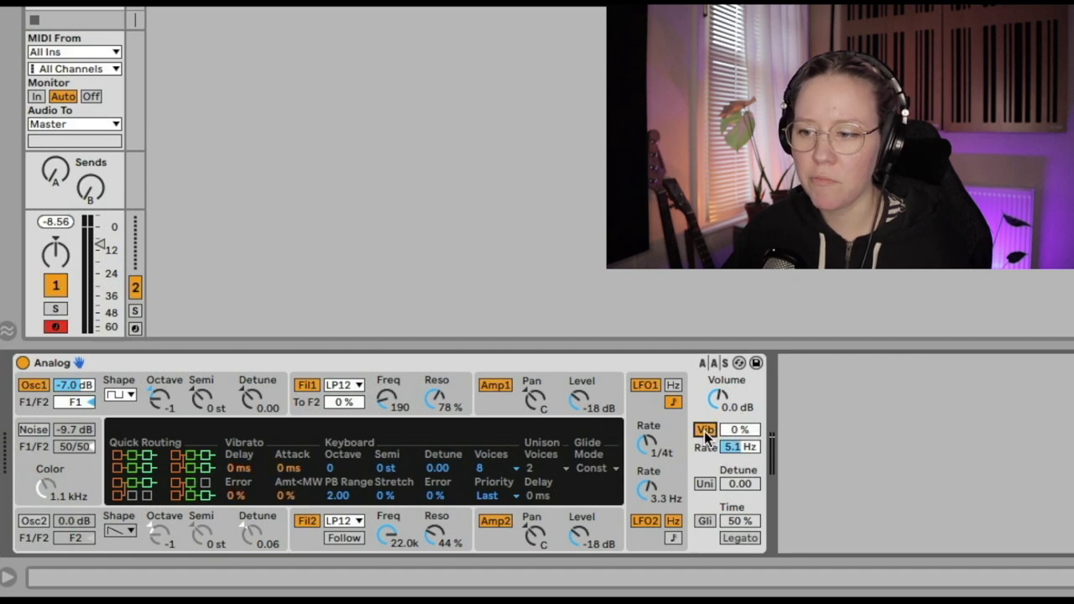
mouse_move(750, 434)
mouse_down()
mouse_move(749, 412)
mouse_move(759, 444)
mouse_up()
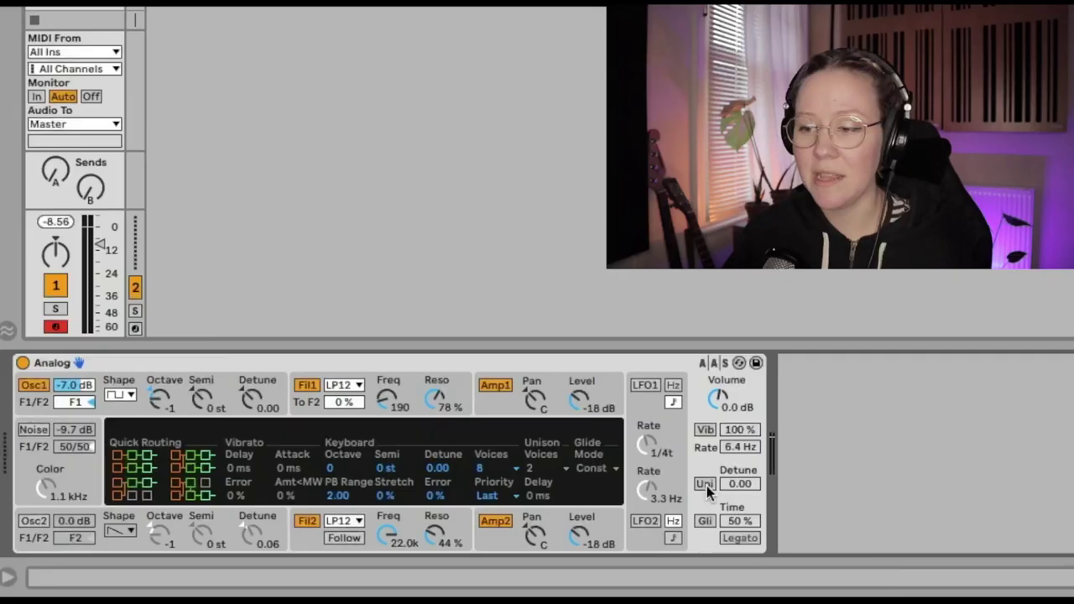
Turn on unison with a detune of 14.06, and try 4 unison voices before going back to 2.
click(707, 484)
click(749, 484)
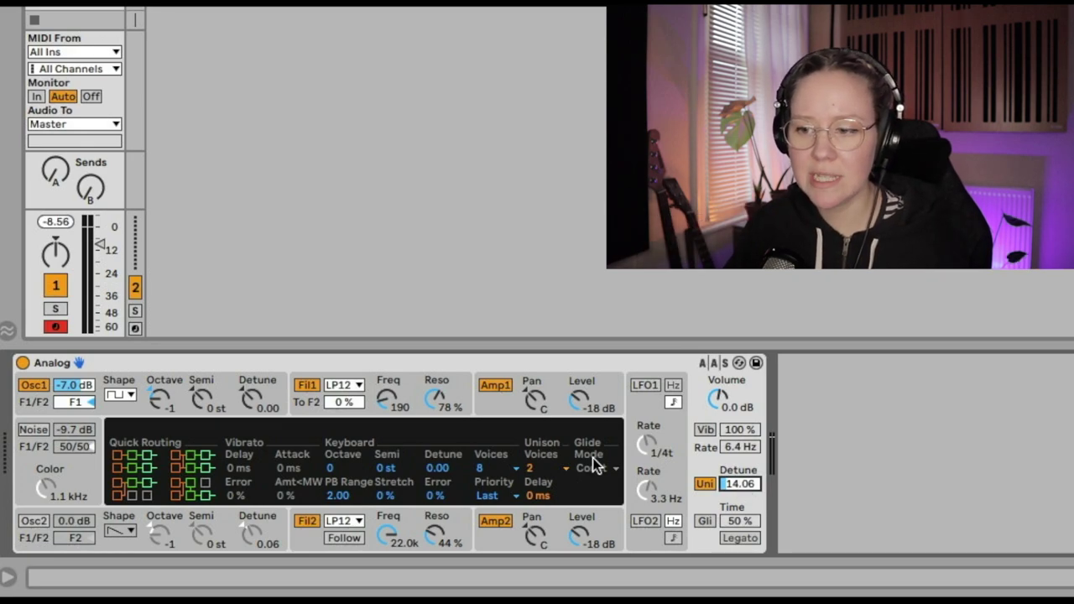
click(549, 470)
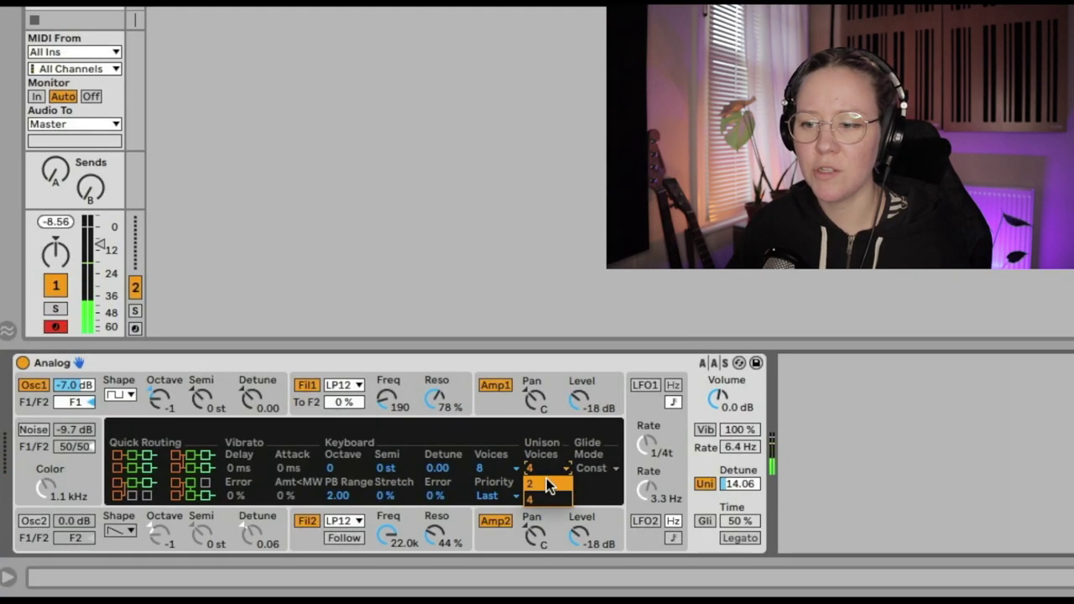
click(546, 478)
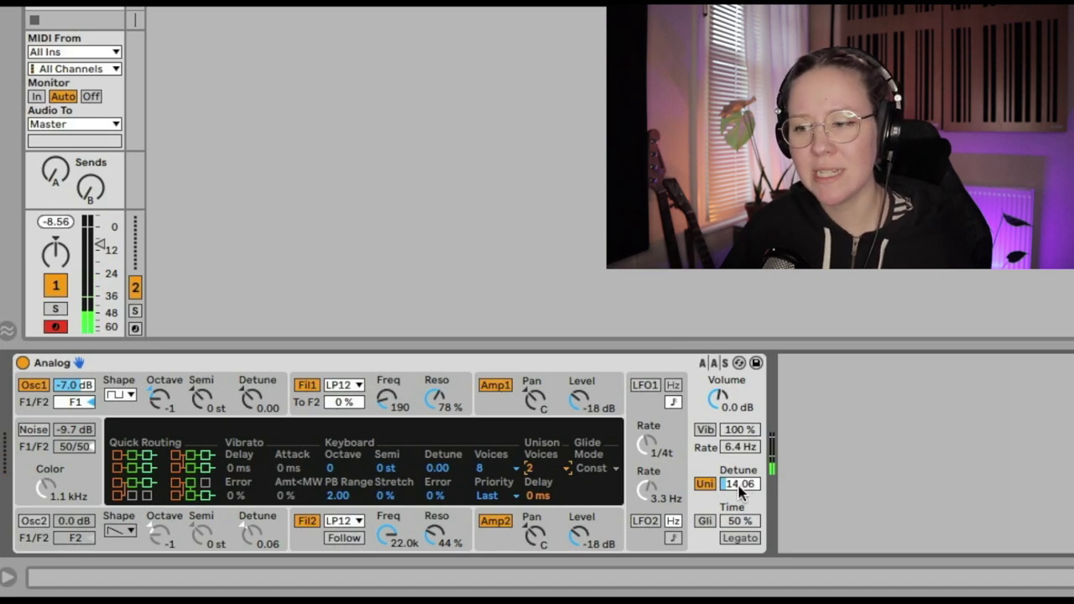
Try a stronger unison detune, settle on 20.31 with an 11 ms delay, and turn unison off.
drag(739, 490, 739, 453)
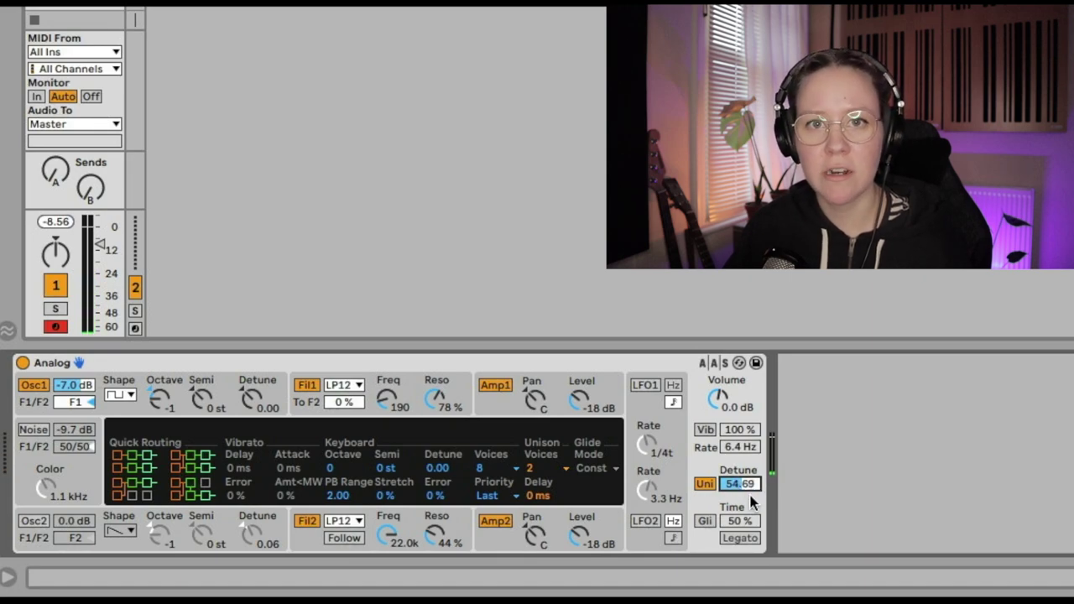
drag(727, 488, 738, 490)
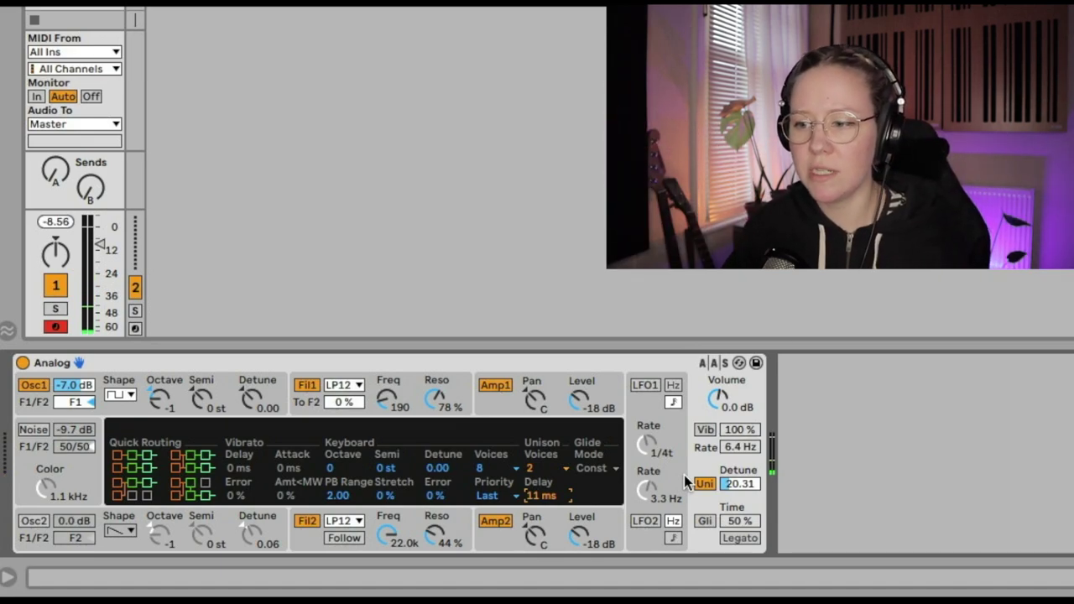
click(704, 483)
Turn on glide with a time of 100 % and try its Prop mode.
click(704, 522)
click(721, 521)
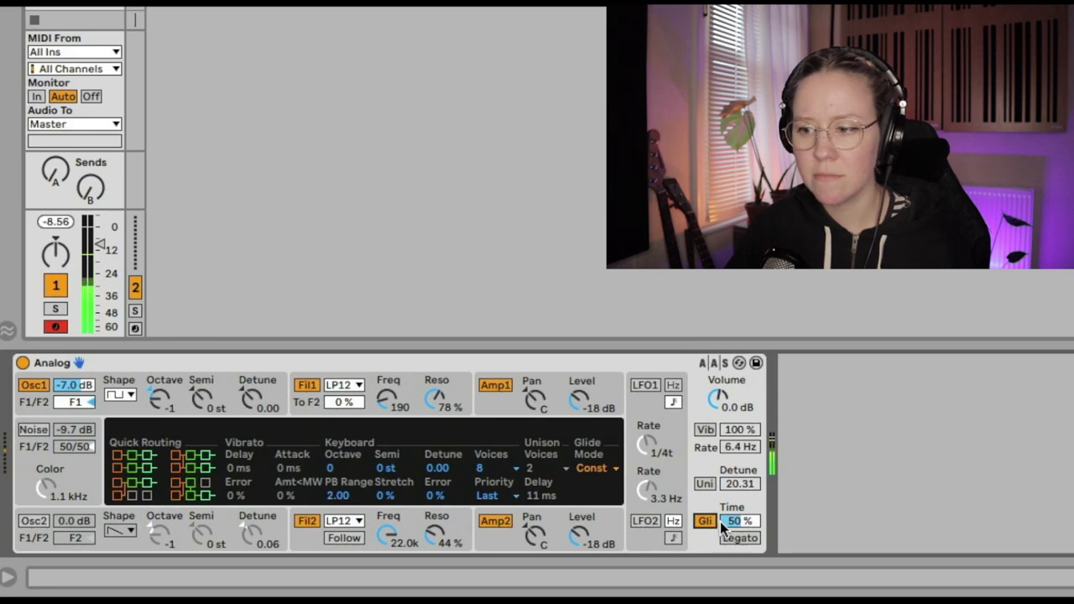
text(100)
key(Return)
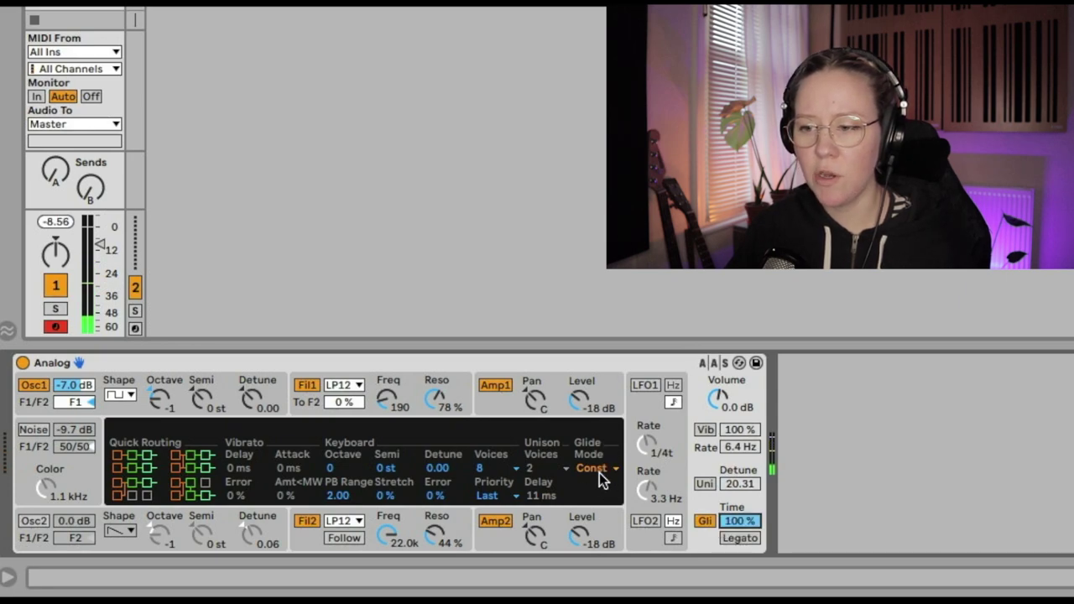
click(599, 472)
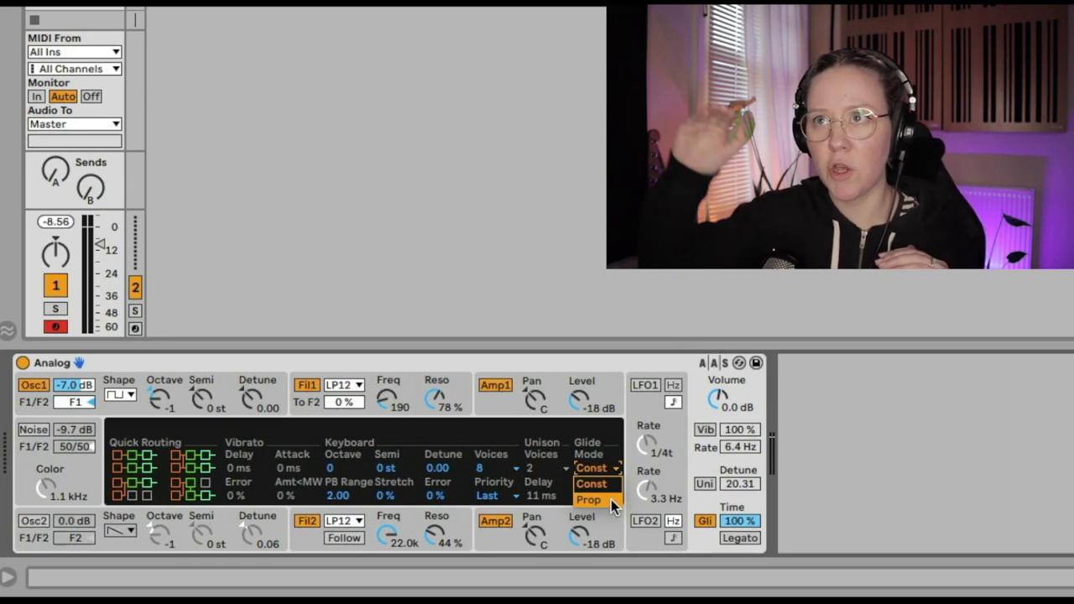
click(612, 502)
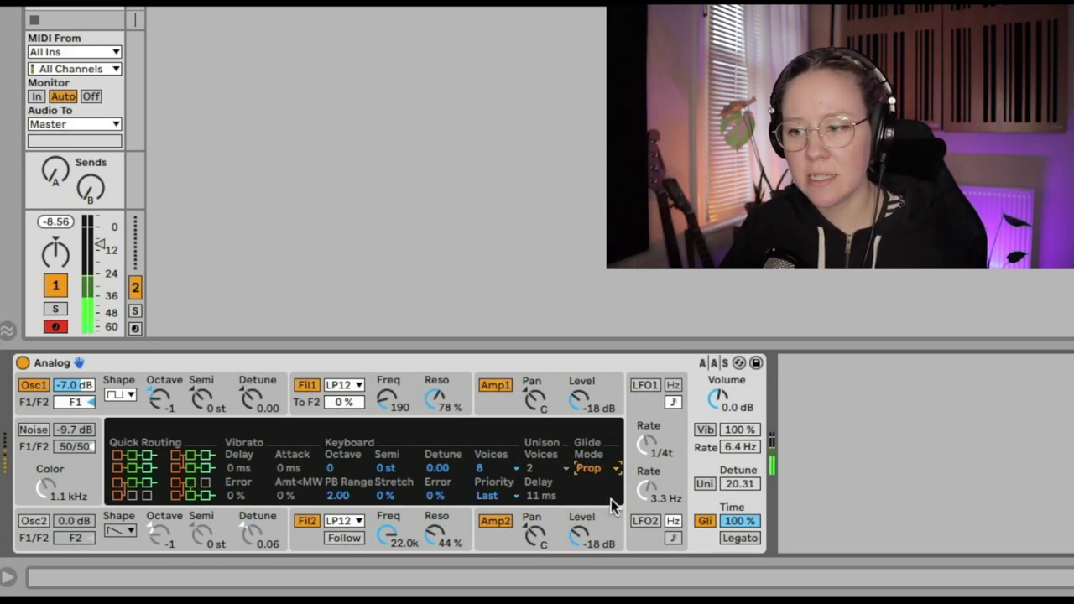
Try the glide's Legato option, and leave glide switched off in Const mode with a time of 77 %.
mouse_move(739, 521)
mouse_down()
mouse_move(739, 545)
mouse_move(739, 521)
mouse_up()
click(739, 538)
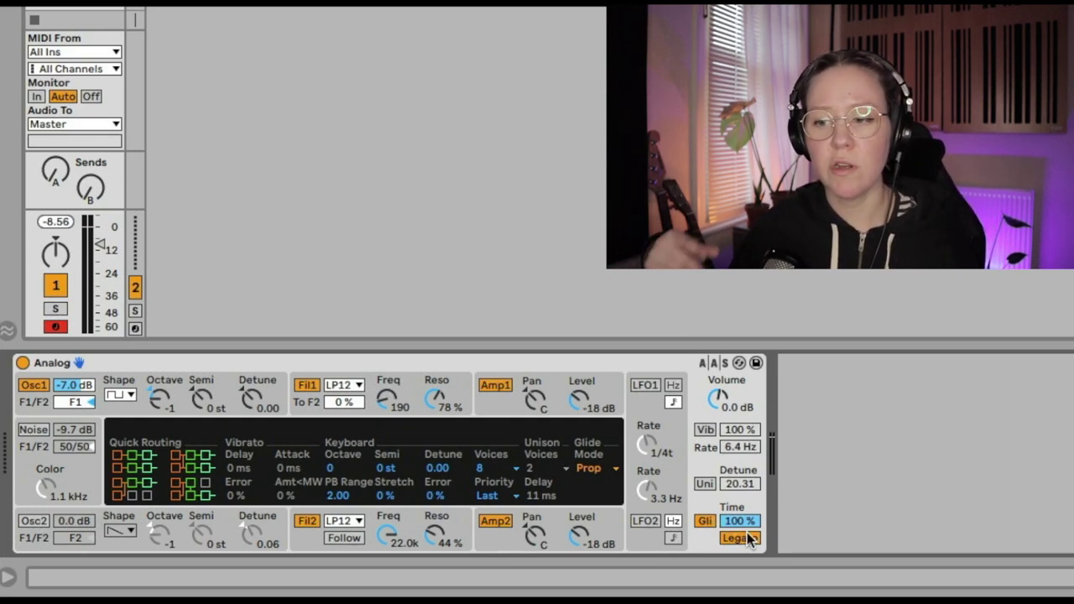
click(739, 538)
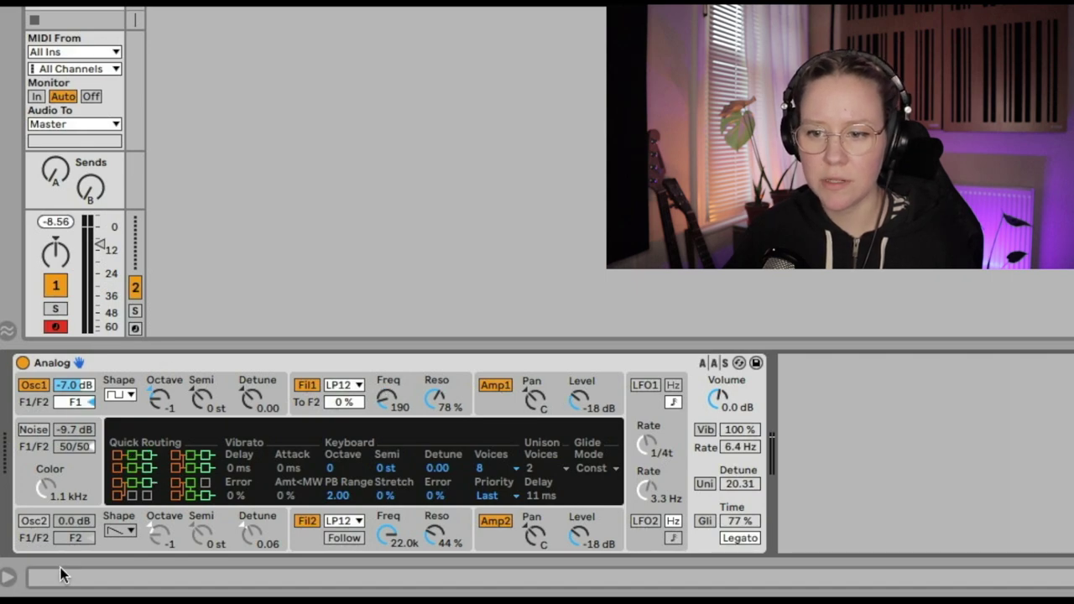
Turn on Osc2, and try quick routings that send both oscillators to Fil1 only and 50/50 to both filters.
click(33, 521)
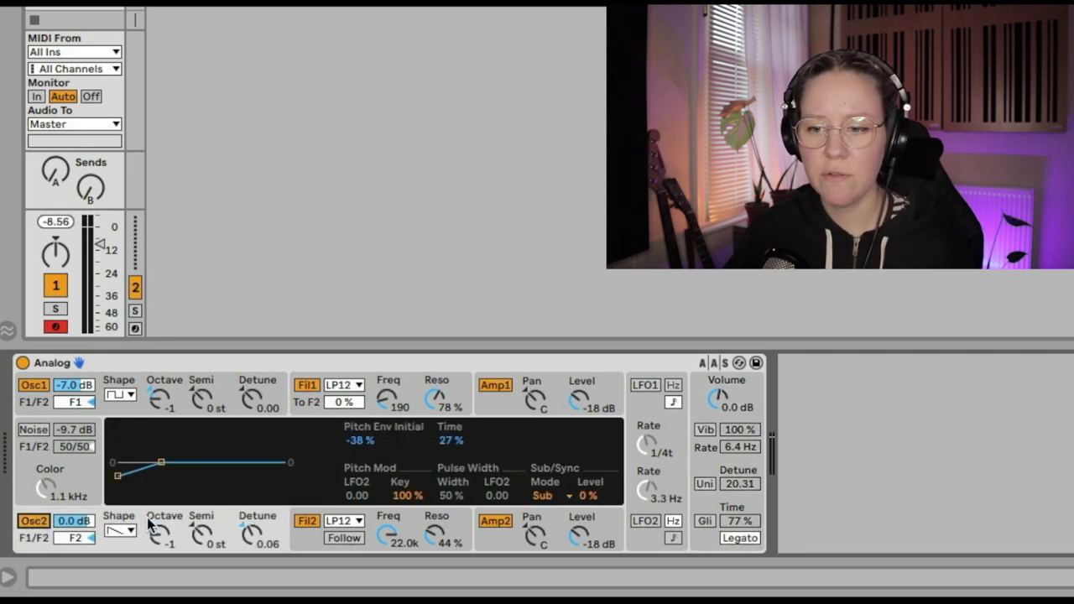
click(723, 406)
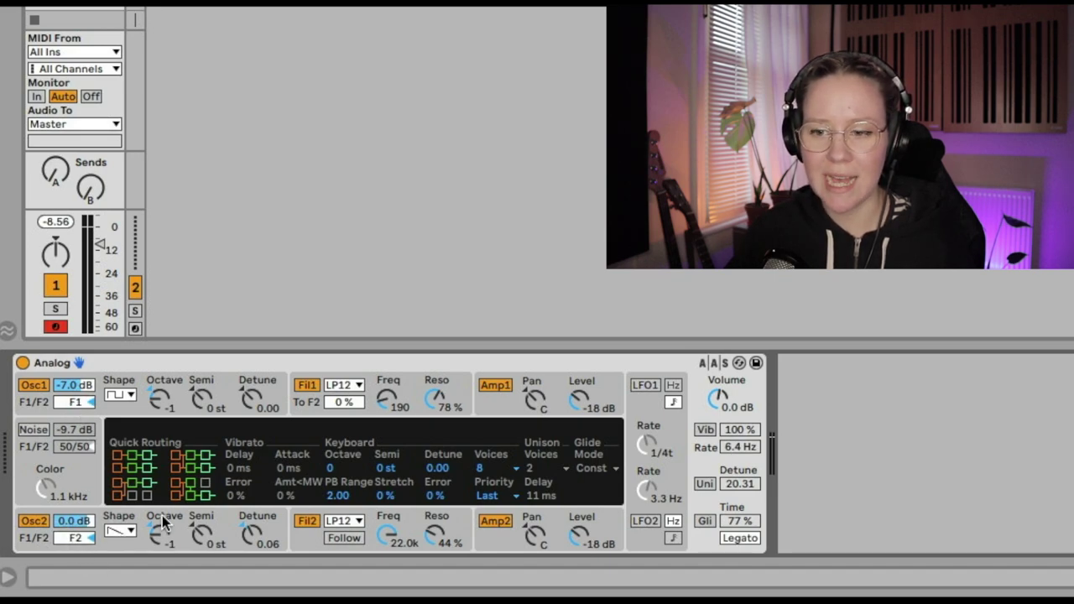
click(132, 488)
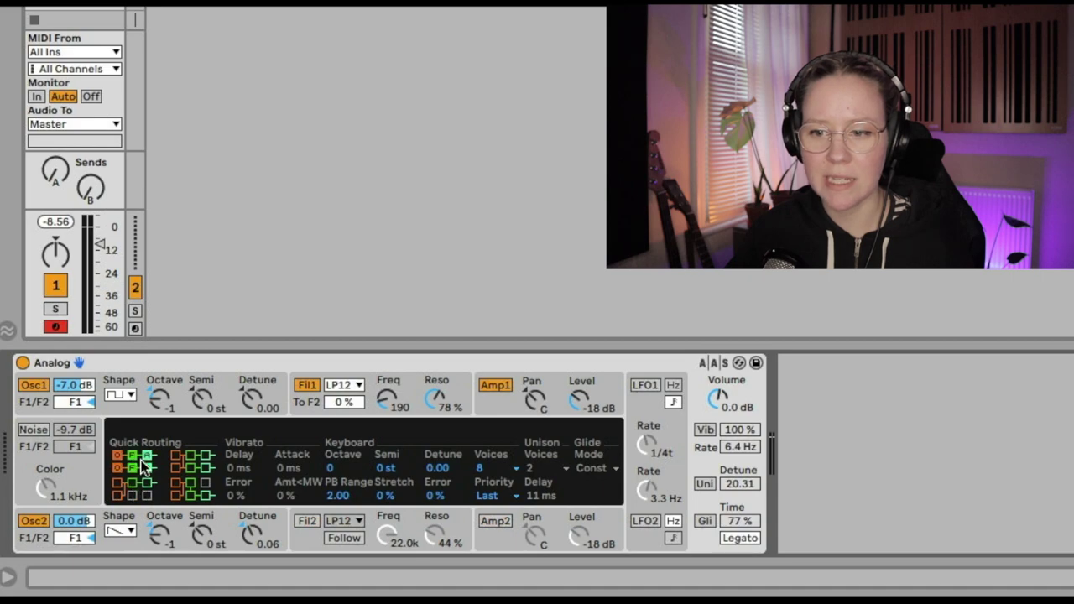
click(134, 457)
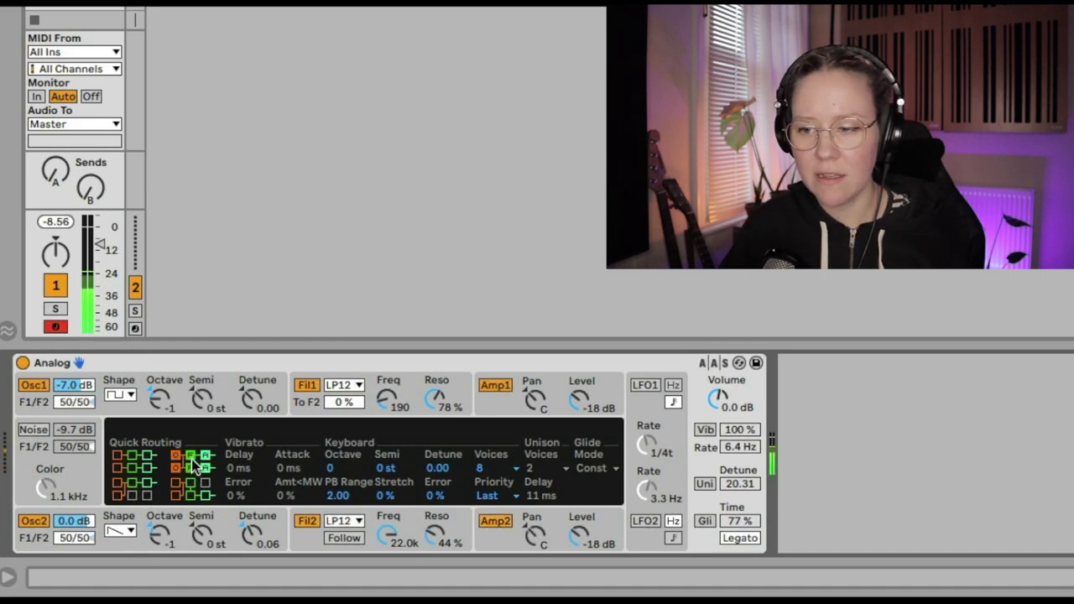
Compare the quick routings and choose the one sending both oscillators through Fil1 fully into Fil2 and Amp2.
click(193, 495)
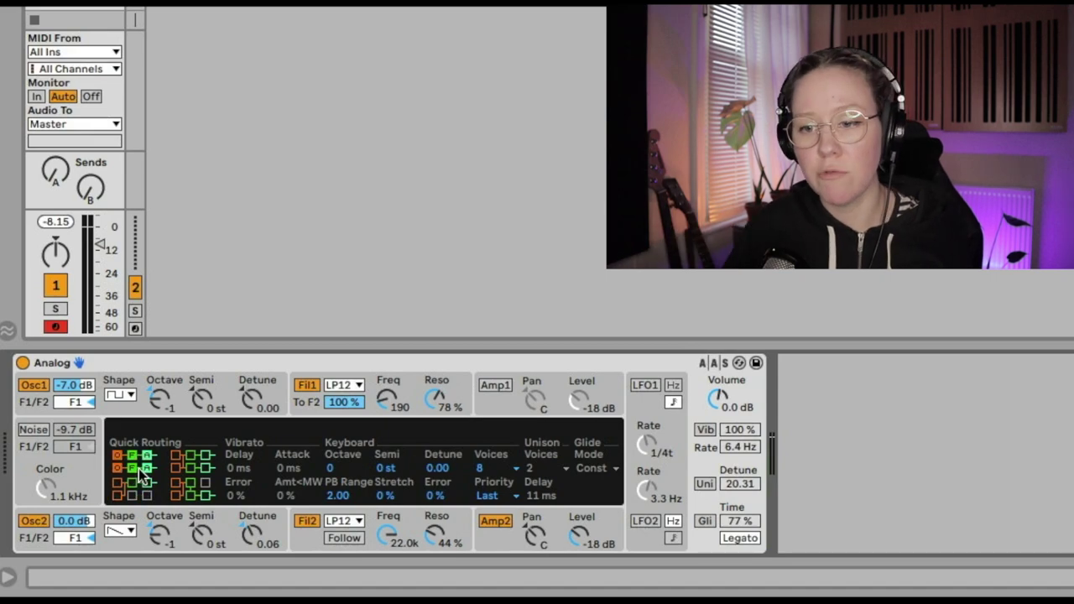
click(140, 473)
click(187, 464)
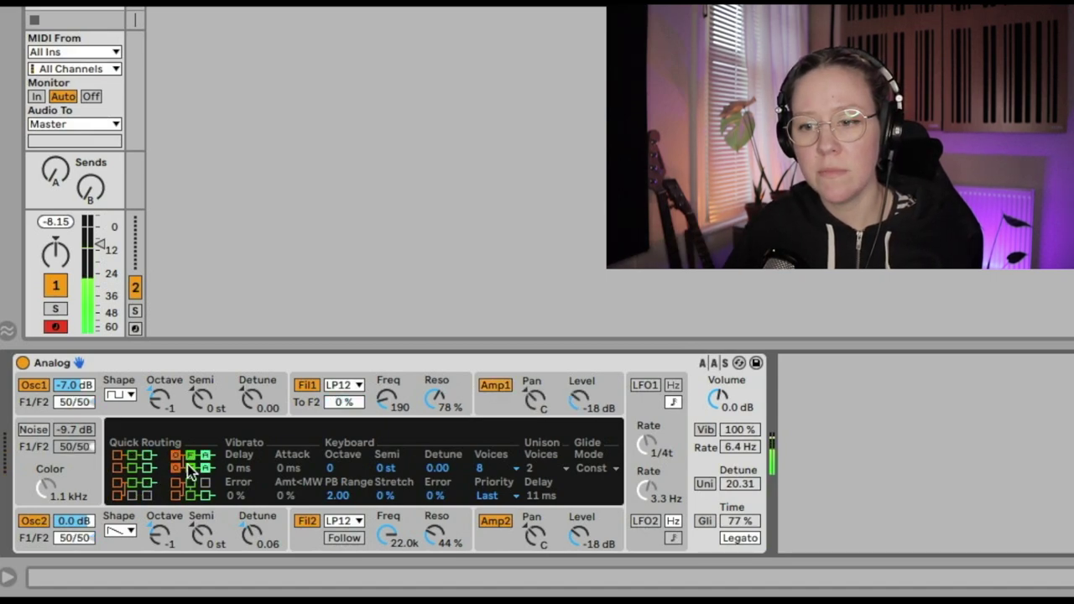
click(187, 485)
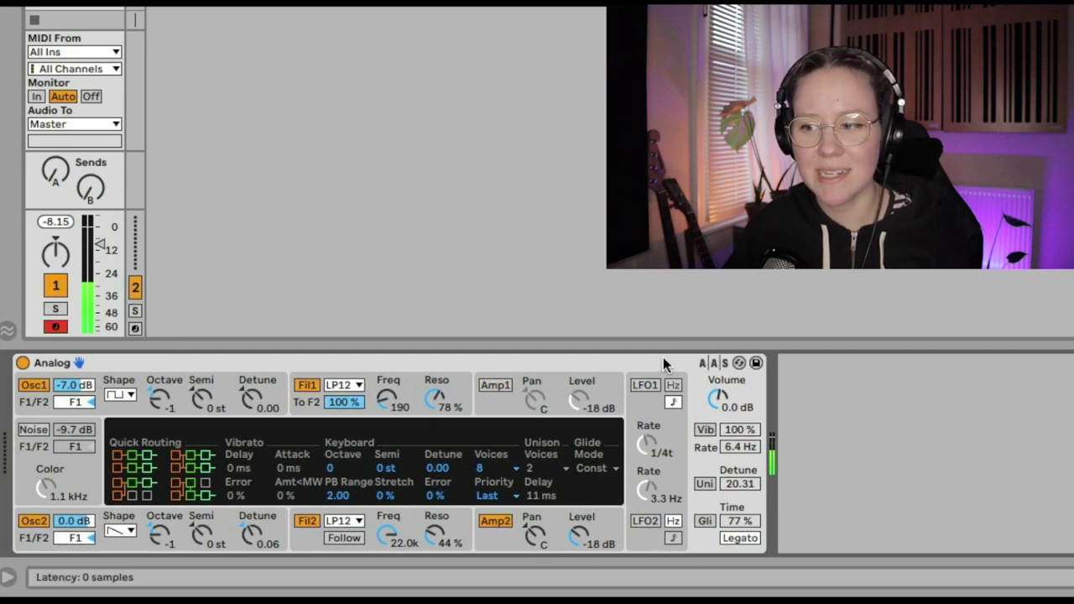
Lower the synth volume to -4.6 dB, and try the keyboard octave, tuning and pitch bend range before restoring their defaults.
drag(717, 396, 717, 410)
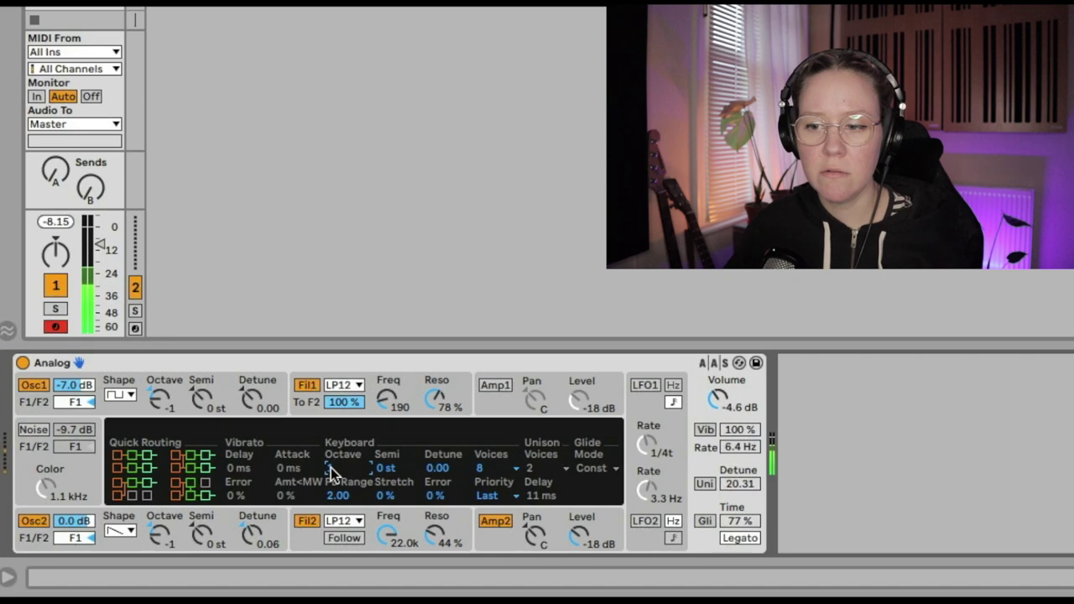
drag(330, 468, 441, 475)
click(453, 472)
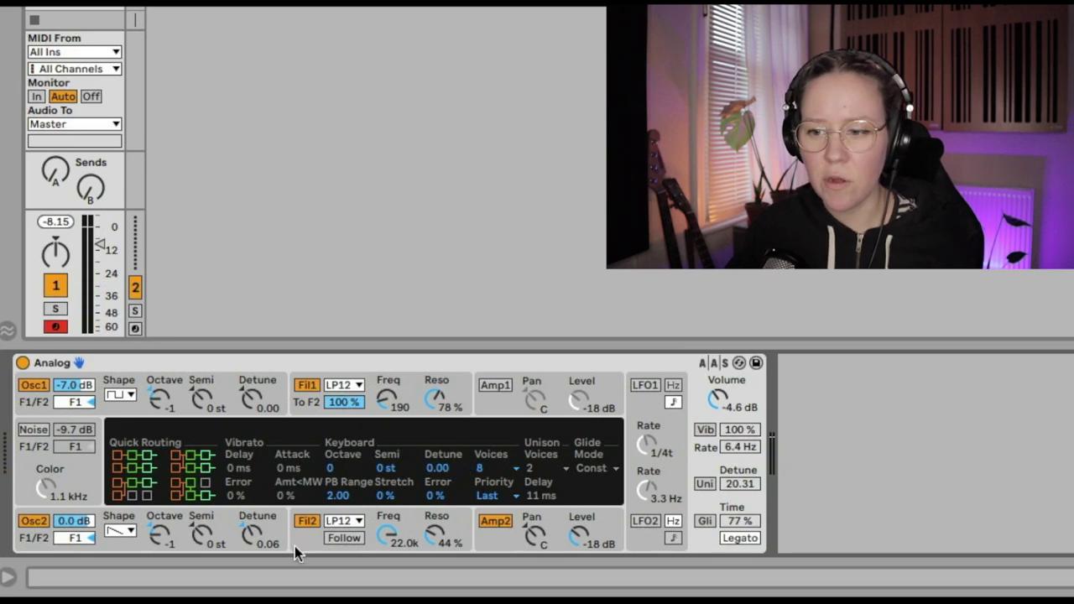
drag(347, 492, 347, 500)
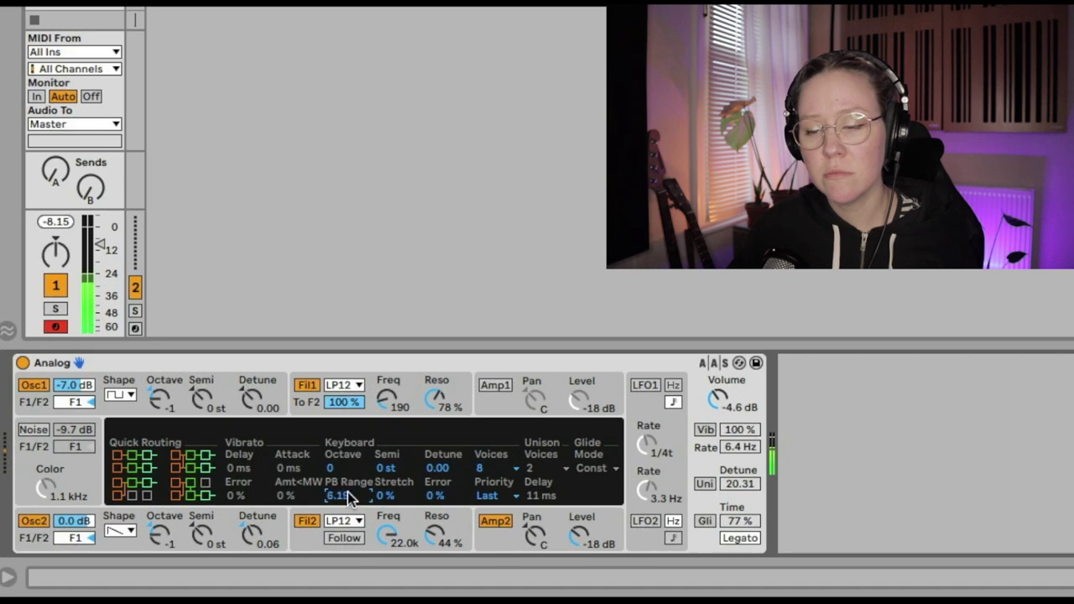
key(Delete)
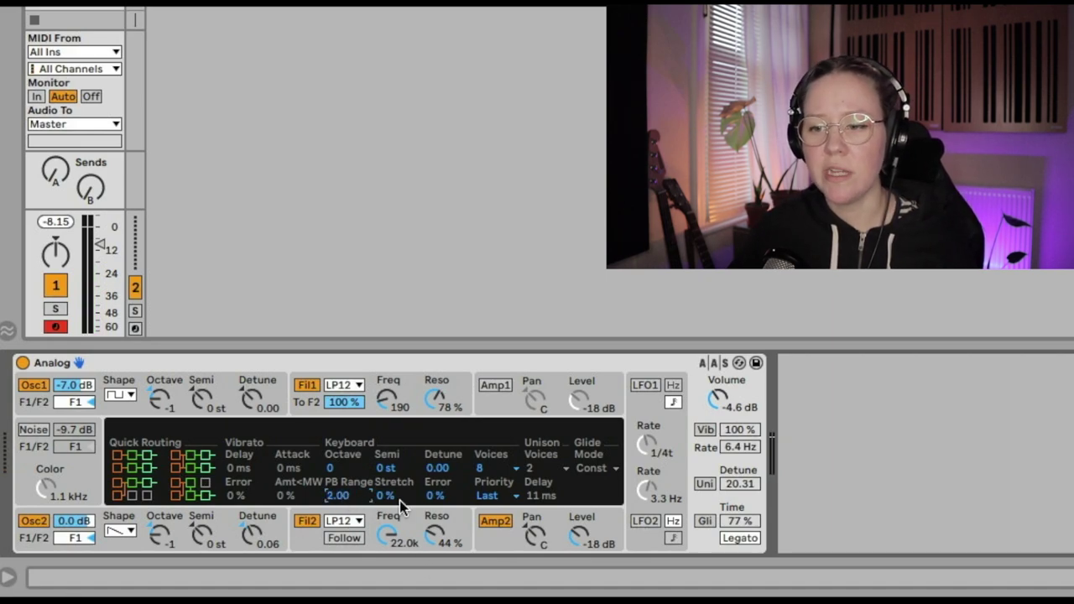
Try a keyboard stretch of 97 % while playing in a higher octave, and change the stretch to -80 %.
drag(398, 499, 399, 496)
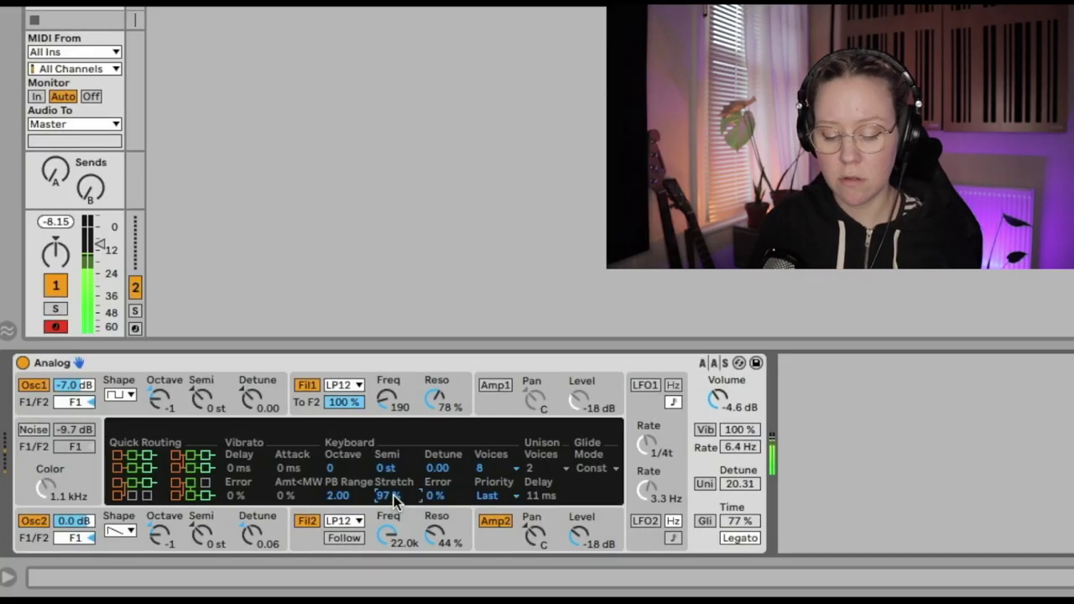
key(x)
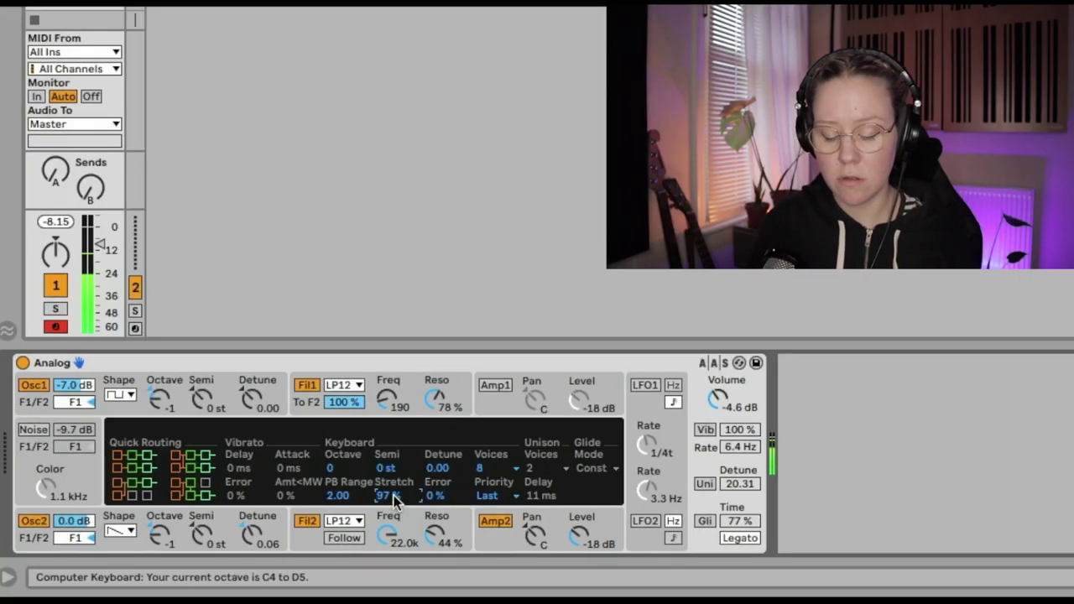
key(x)
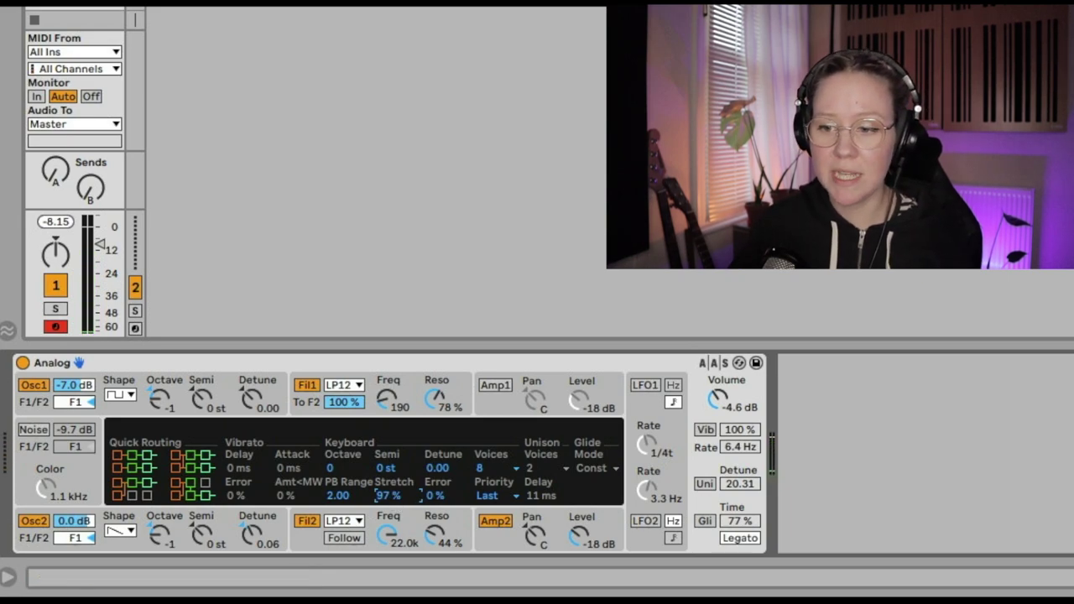
drag(390, 496, 390, 554)
drag(394, 497, 394, 497)
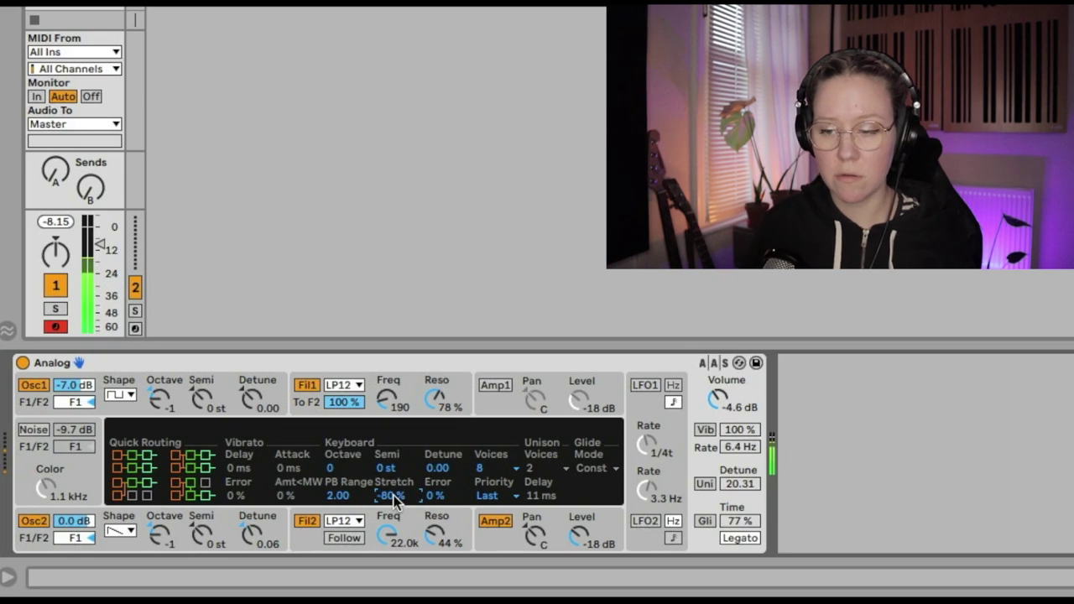
Restore the keyboard stretch to its default of 0 % and leave the tuning error at 0 %.
key(Delete)
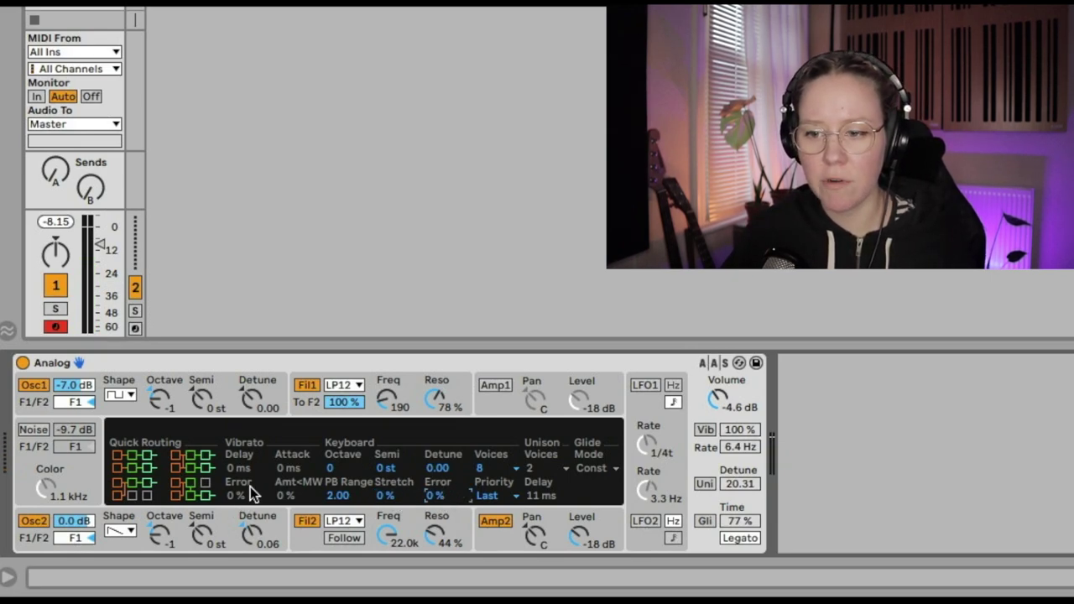
drag(433, 493, 434, 461)
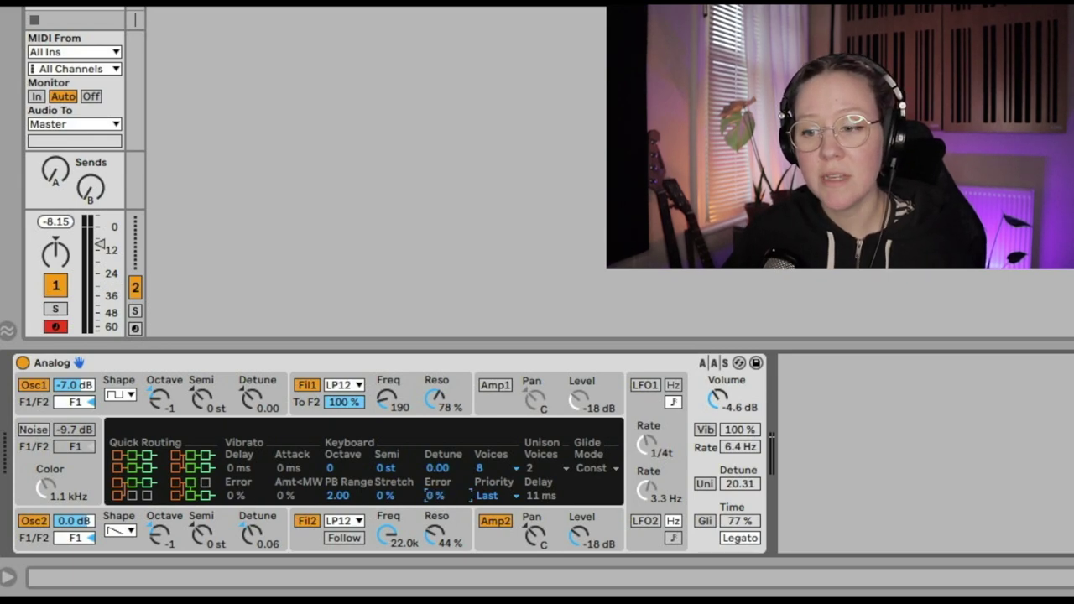
click(344, 497)
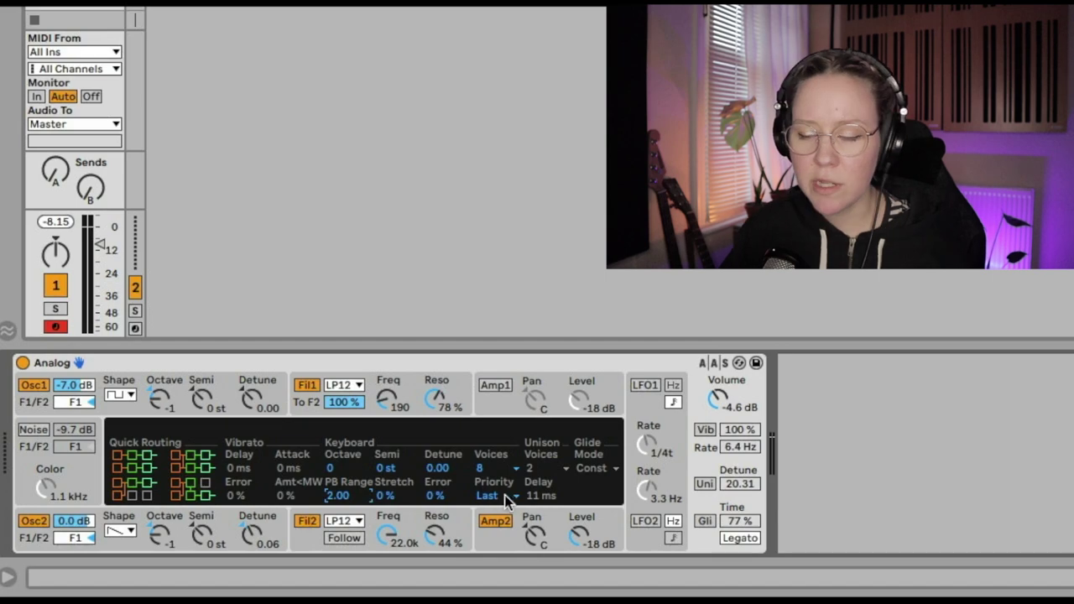
Set the keyboard polyphony to 24 voices and, after checking the note priority options, choose Last as the priority.
click(485, 495)
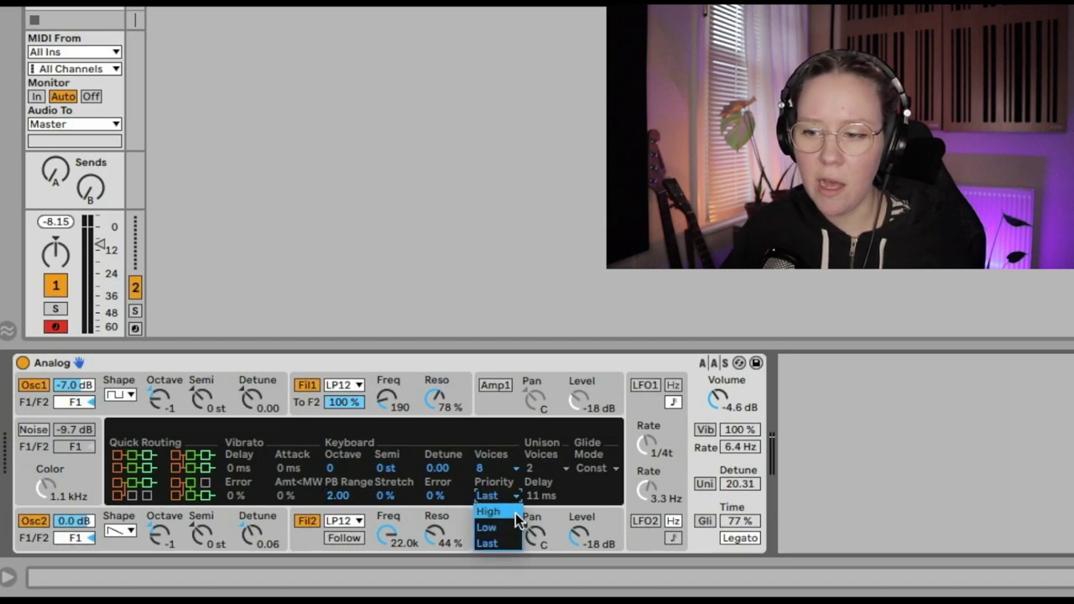
click(509, 497)
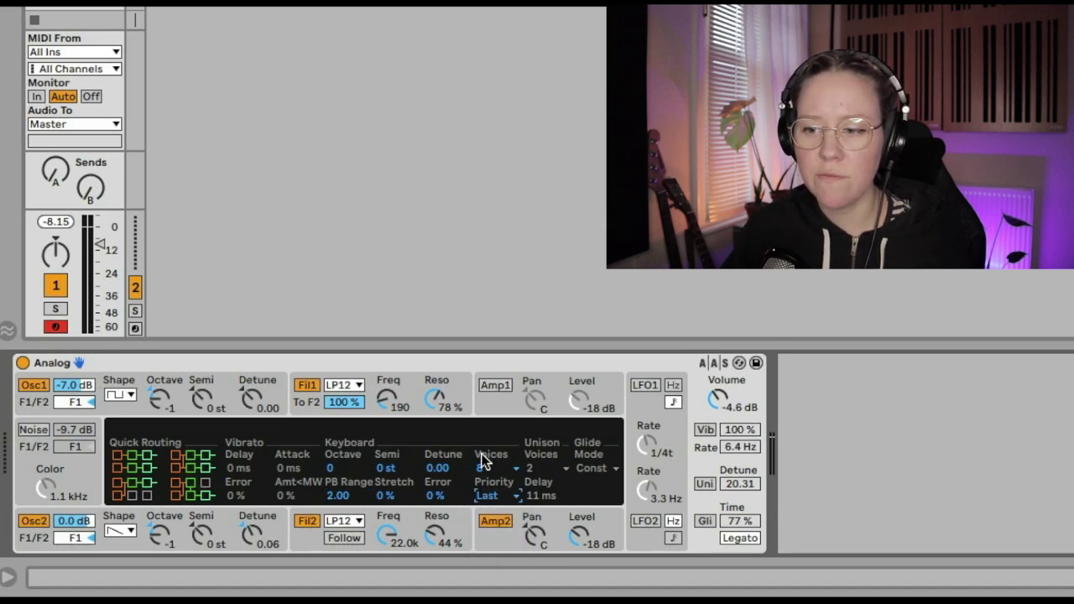
click(495, 467)
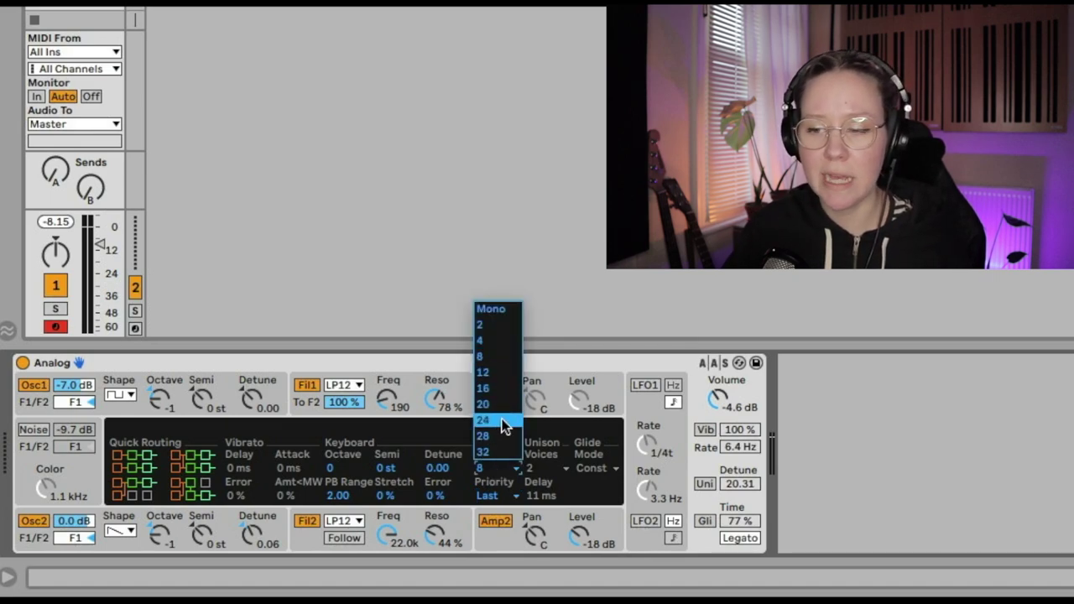
click(501, 421)
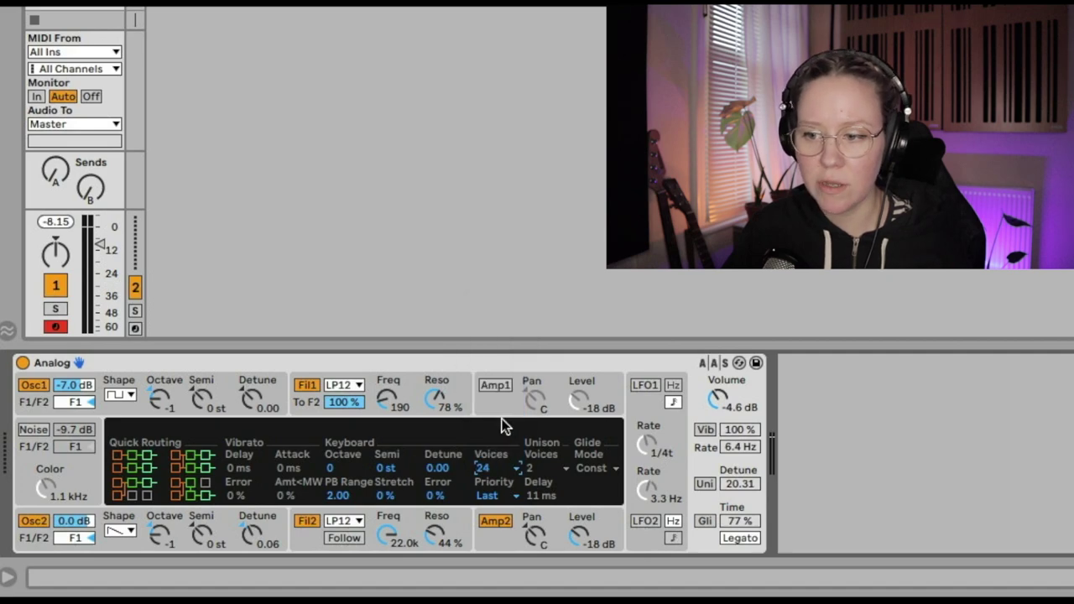
click(500, 495)
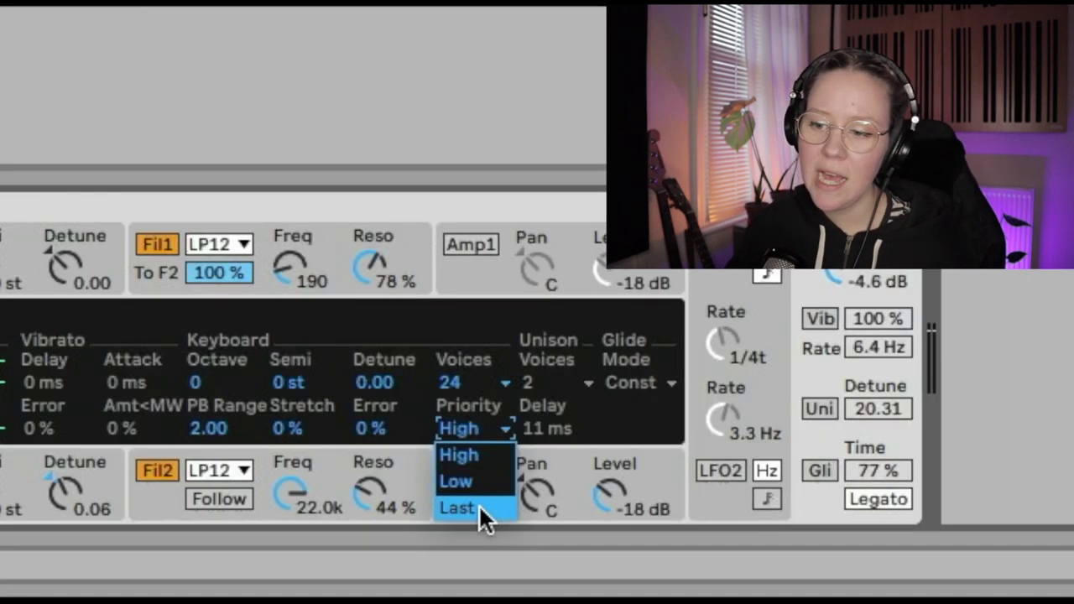
click(502, 543)
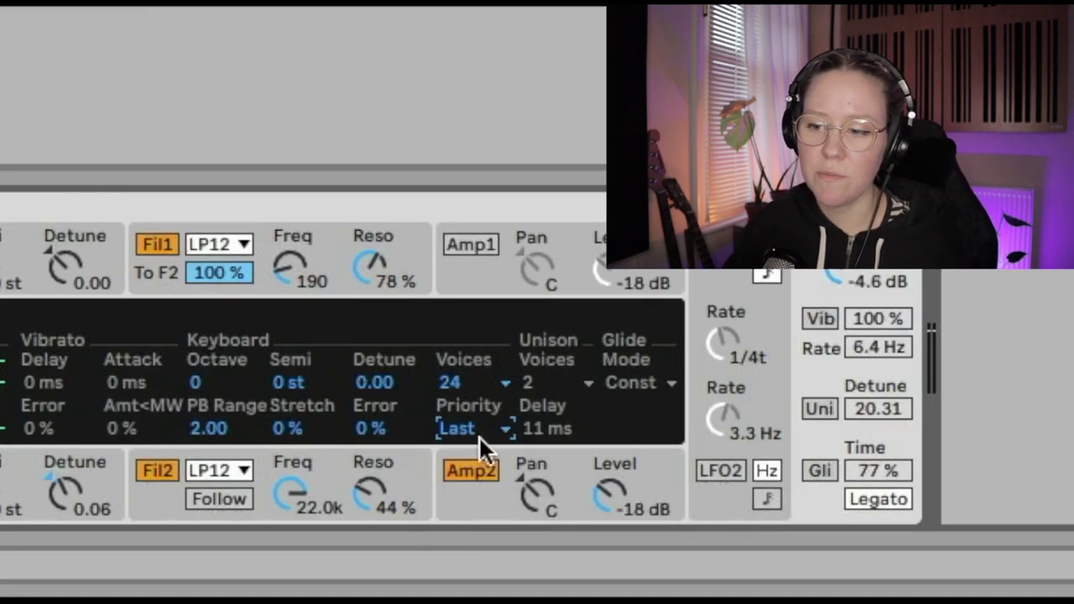